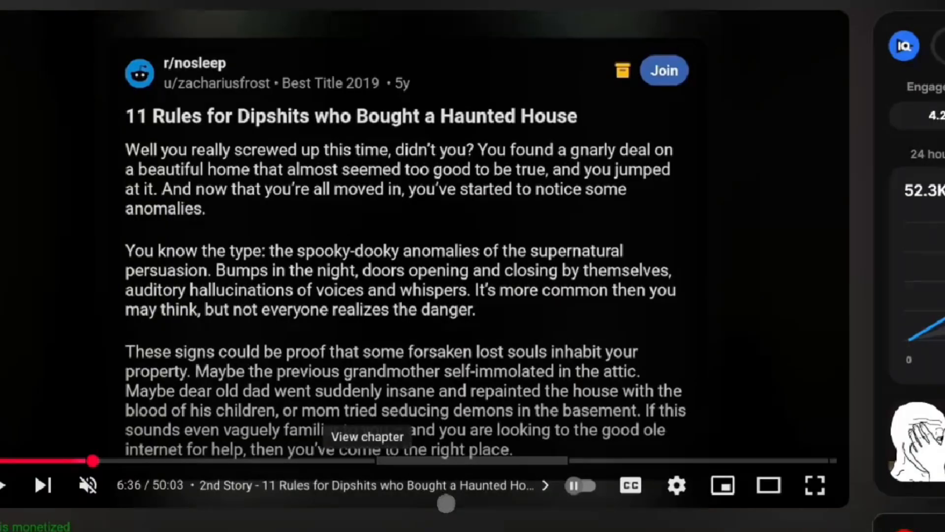
left_click_drag(389, 470, 455, 457)
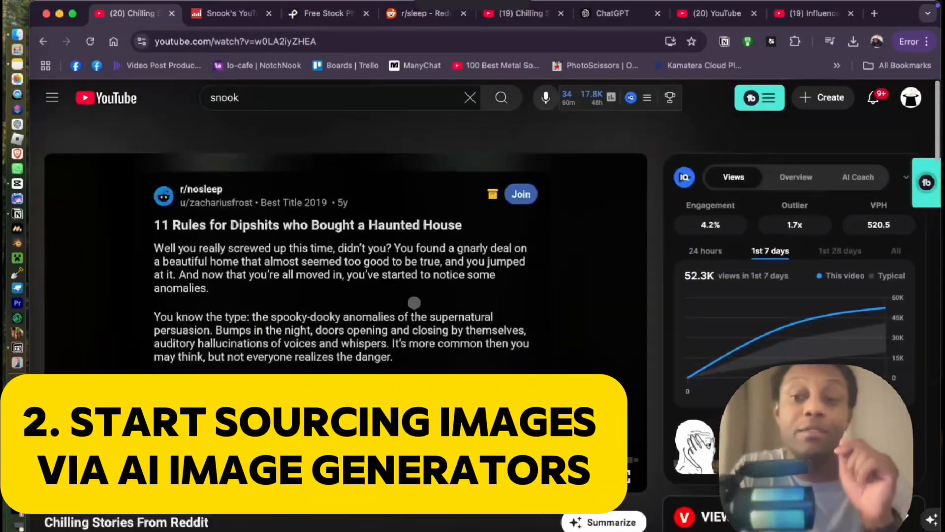
scroll(414, 302, "down", 2)
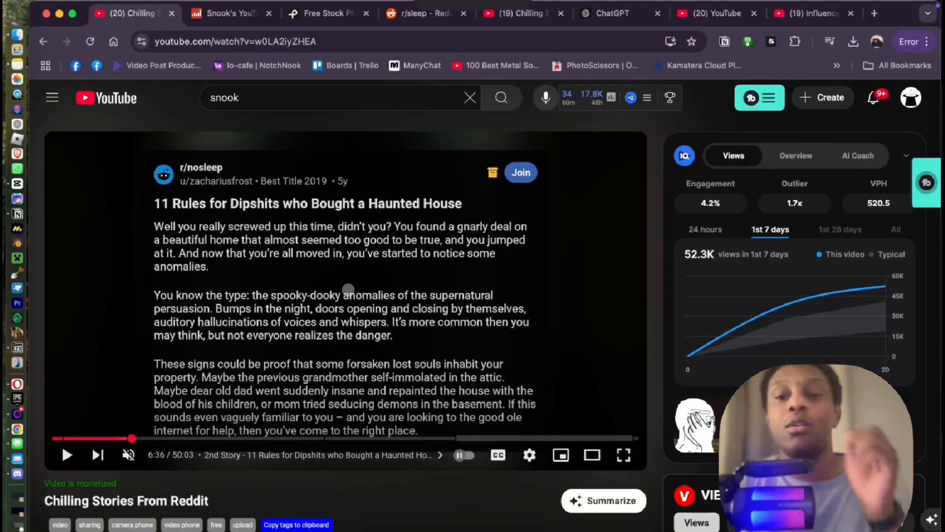
Search the web for "pika labs" in a new browser tab.
type("pika labs")
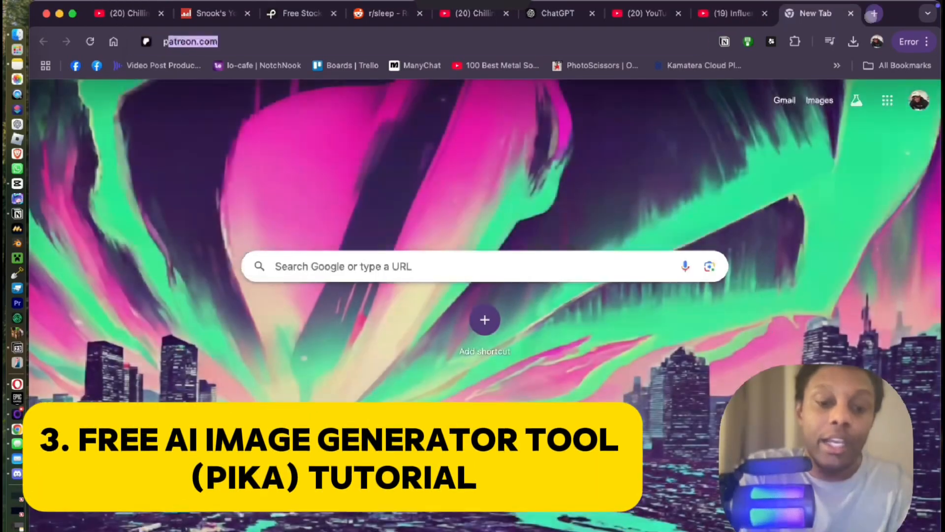
key("Return")
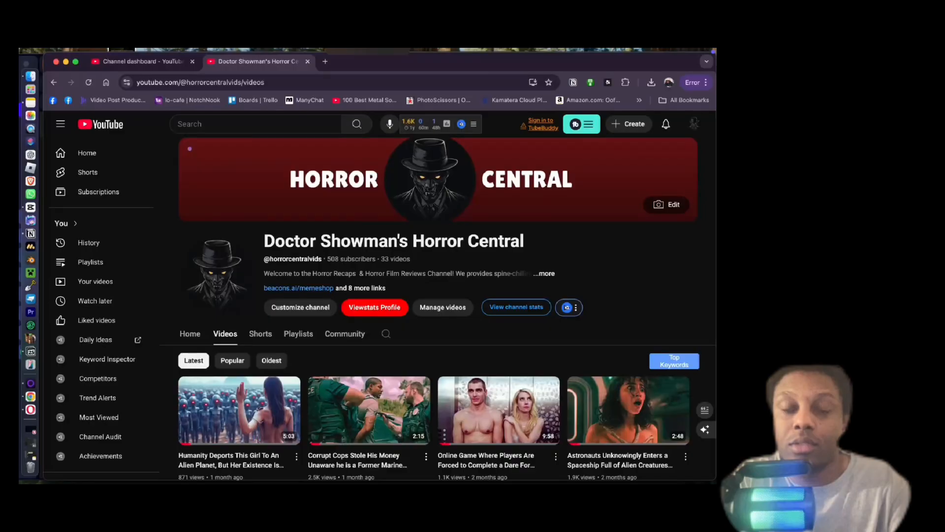
Switch from the Doctor Showman's Horror Central account to the UltraBright.Visuals account and open its channel page.
scroll(433, 305, "down", 5)
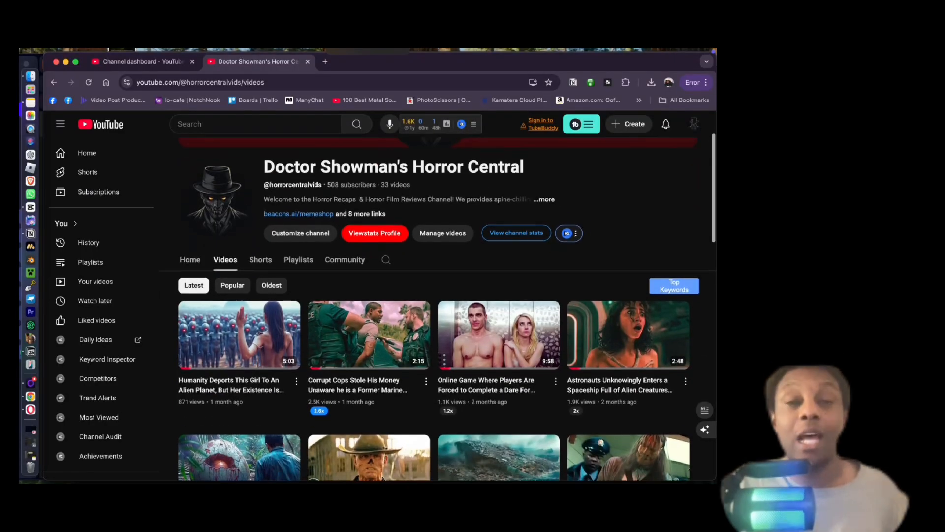
scroll(379, 305, "down", 10)
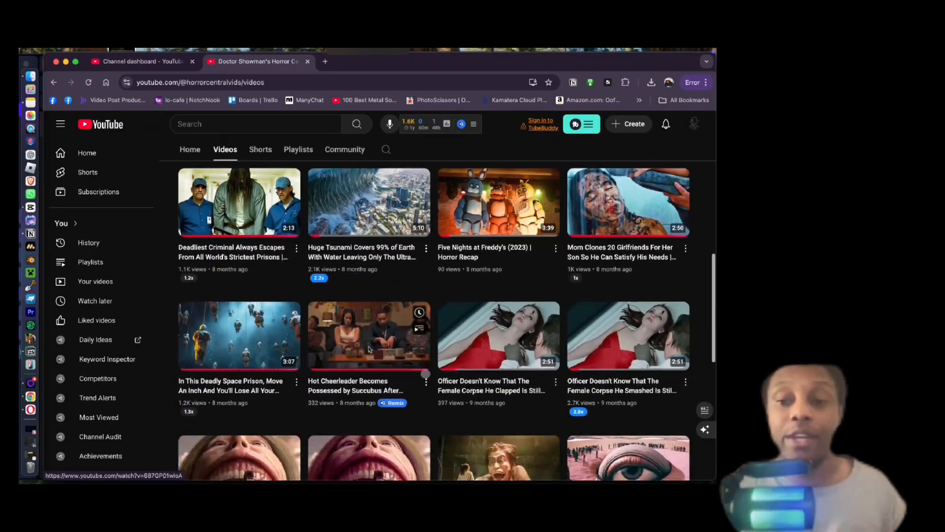
left_click(602, 198)
scroll(606, 379, "down", 10)
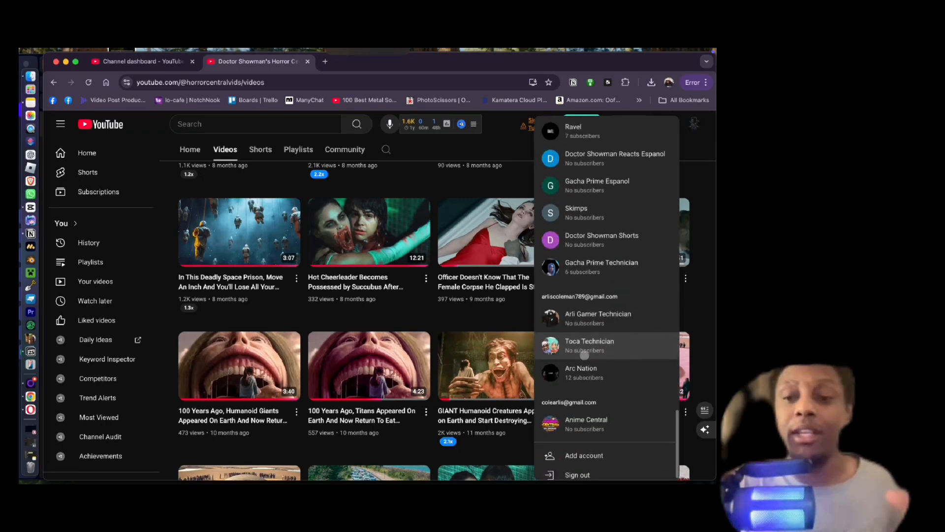
scroll(606, 345, "up", 5)
left_click(583, 249)
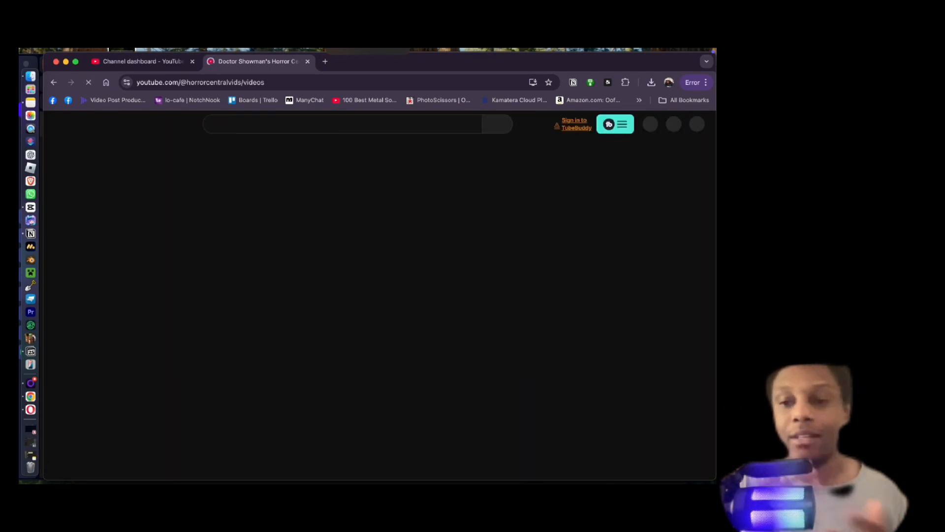
left_click(695, 125)
left_click(609, 153)
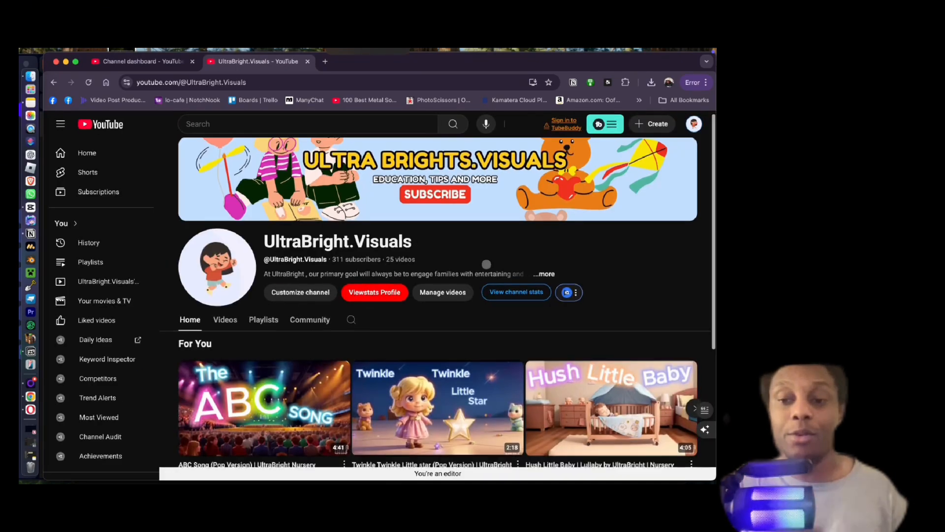
Look through the uploaded videos of the UltraBright.Visuals channel.
scroll(487, 264, "down", 3)
left_click(226, 180)
scroll(426, 407, "up", 3)
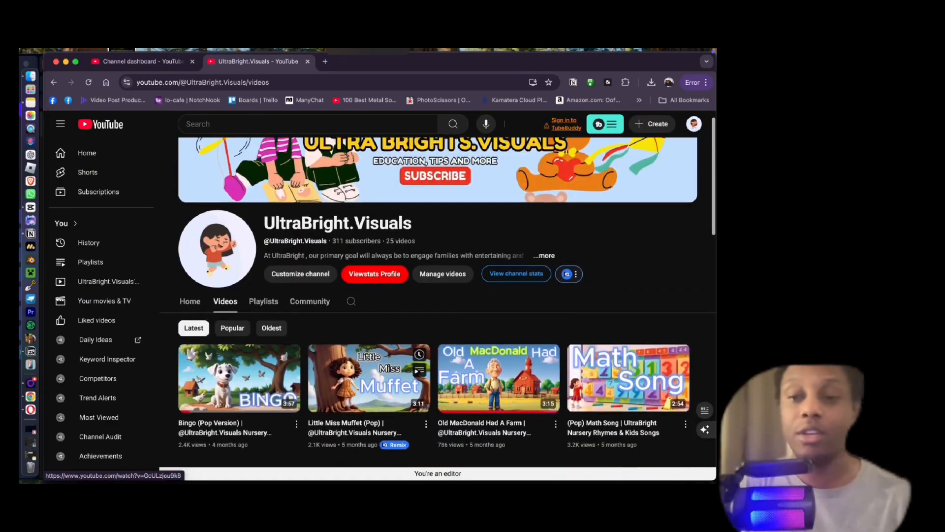
scroll(416, 344, "down", 10)
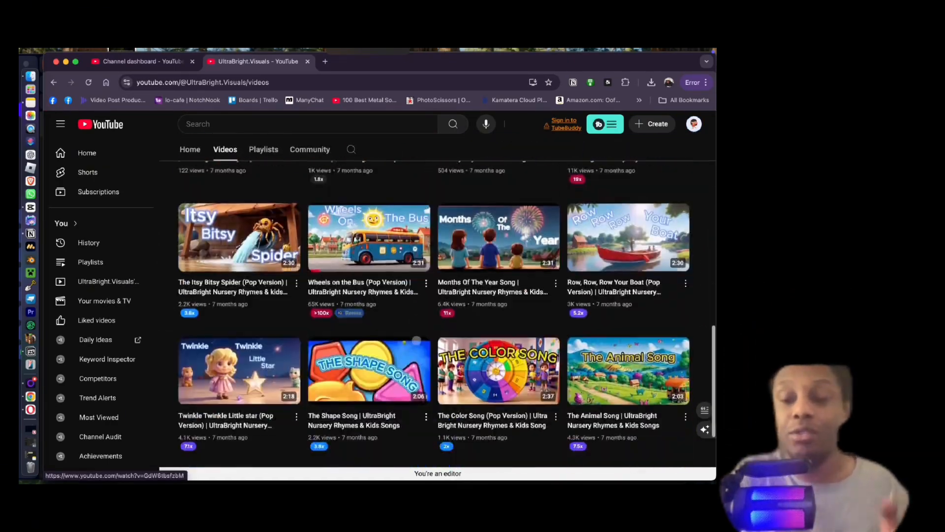
scroll(416, 340, "down", 3)
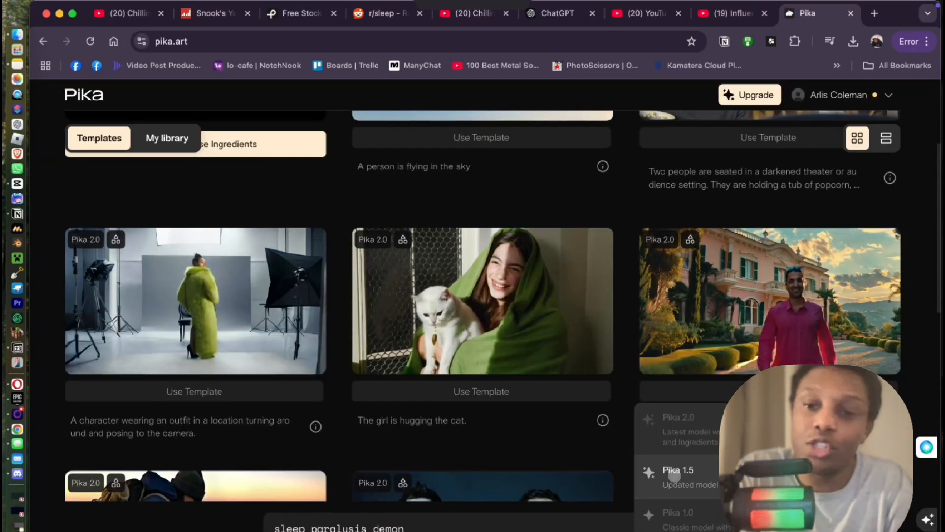
Select the Pika 1.5 model and generate a video of a character wearing an outfit, turning around and posing to the camera.
left_click(696, 526)
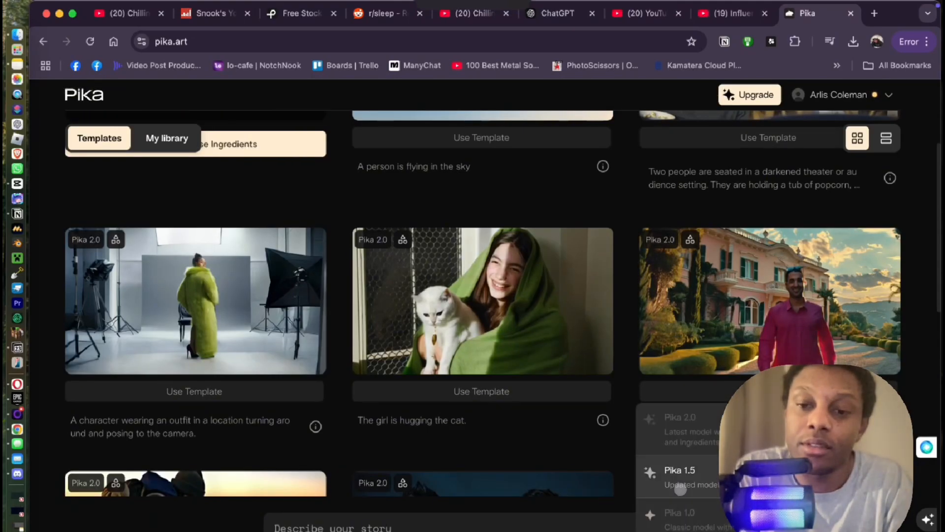
left_click(680, 488)
key("Return")
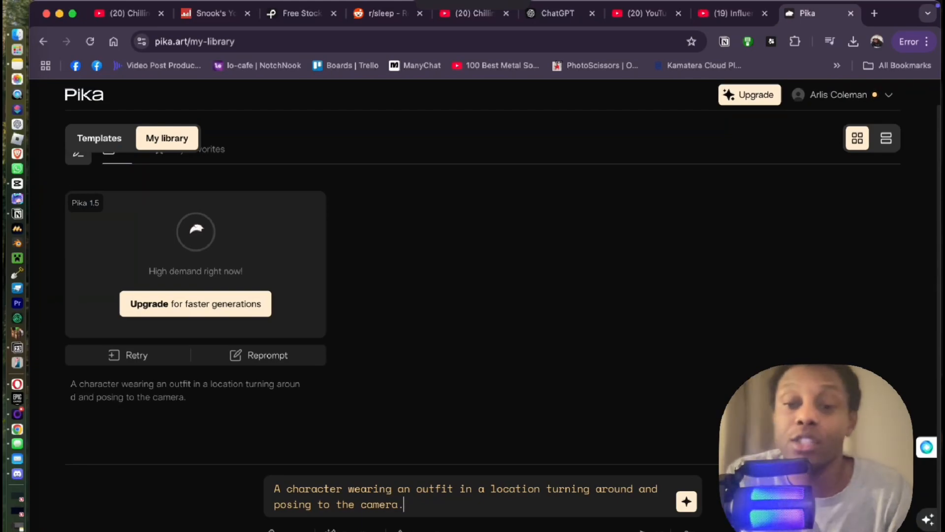
left_click(646, 530)
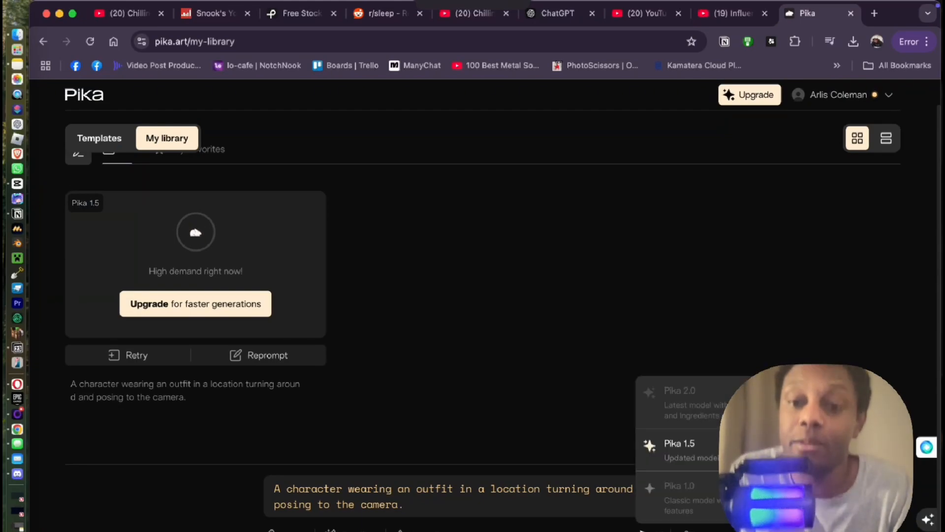
key("Escape")
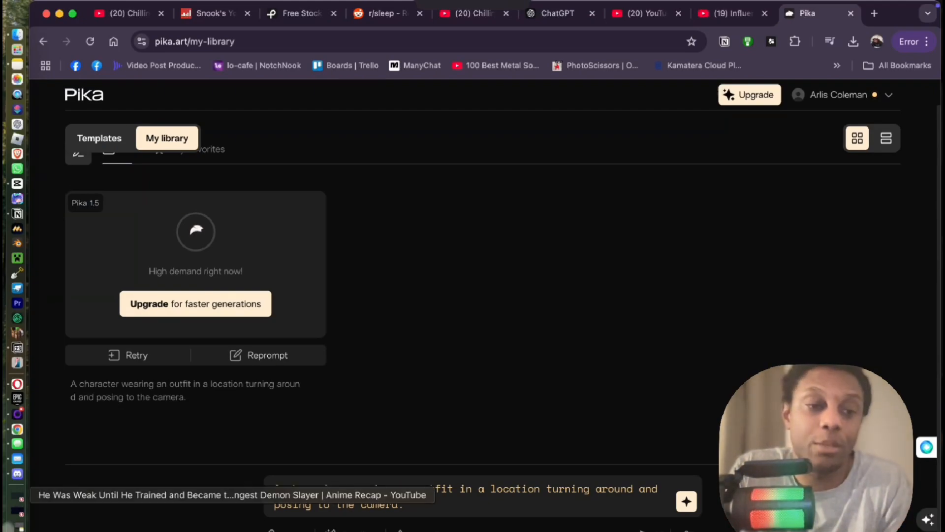
Switch to Discord and write a Pika /create command in the generate-1 channel with a prompt starting "create a cyborg".
left_click(17, 474)
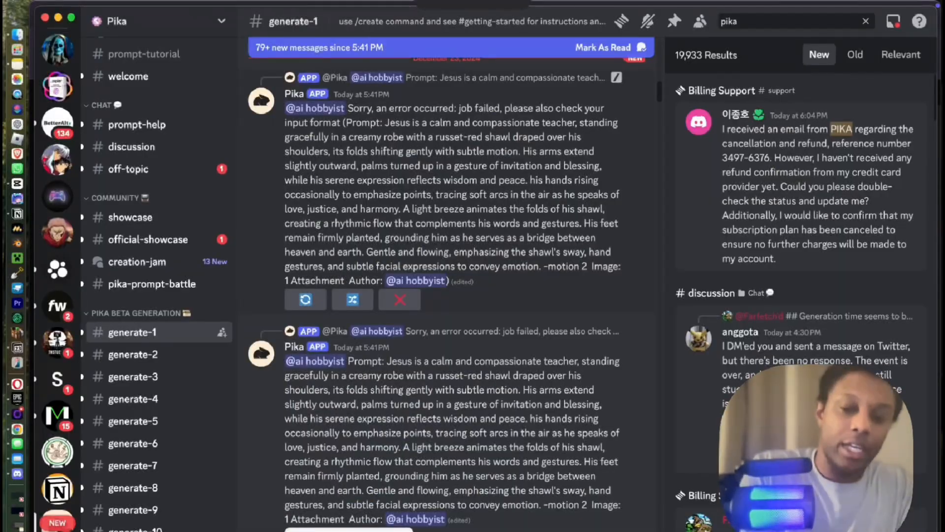
type("/")
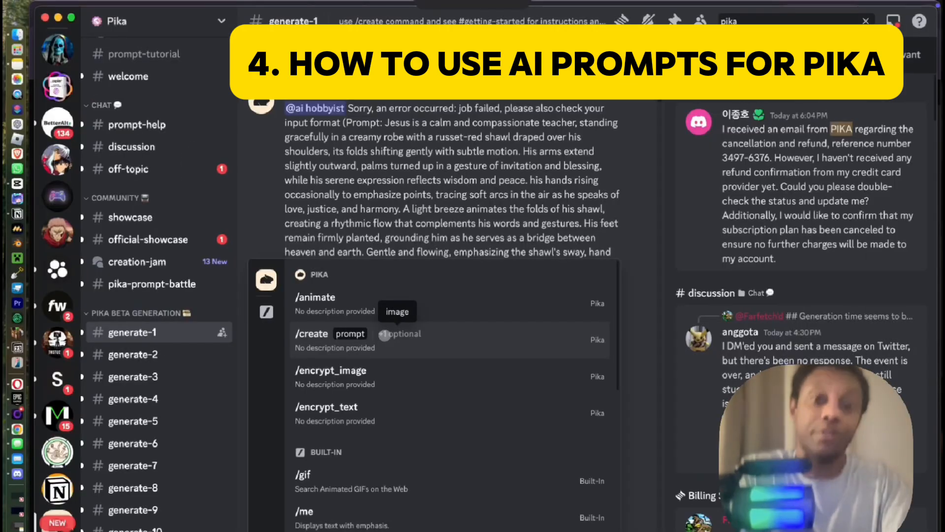
left_click(291, 217)
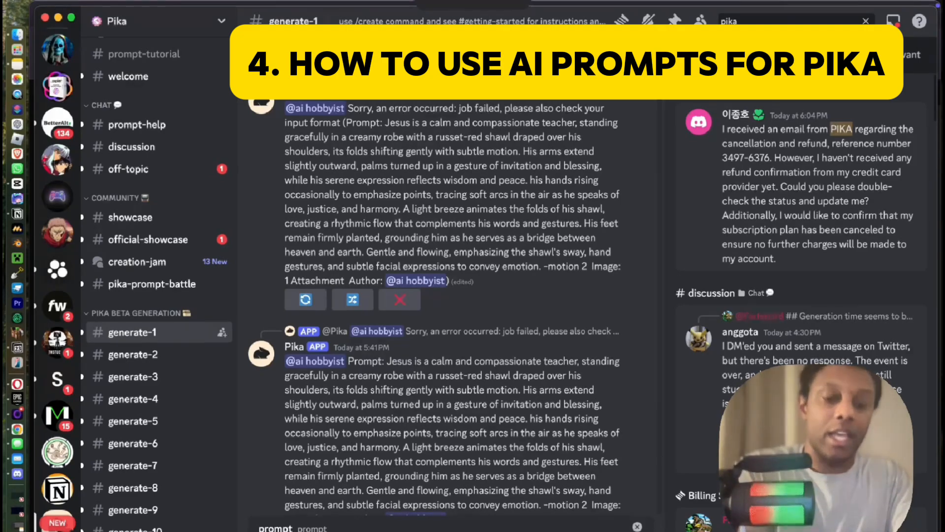
type("create a cybor")
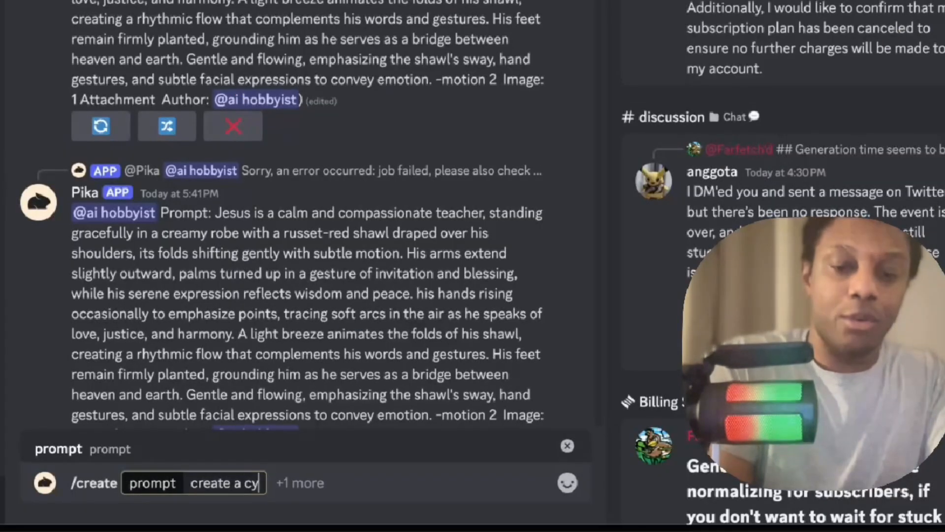
type("g fi")
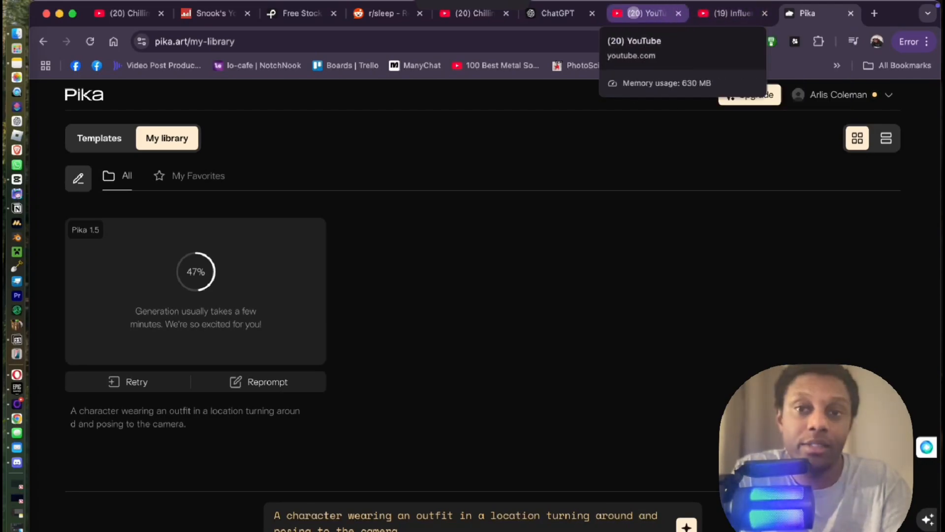
Browse the r/nosleep posts on Reddit and open the story "A Wild Animal Stalked My Cul-De-Sac Ove The Summer".
left_click(543, 13)
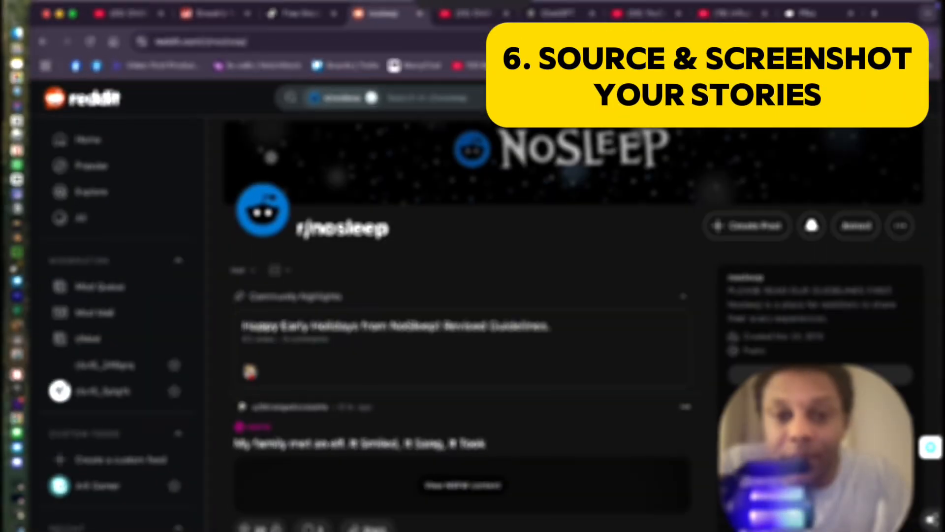
scroll(381, 278, "down", 4)
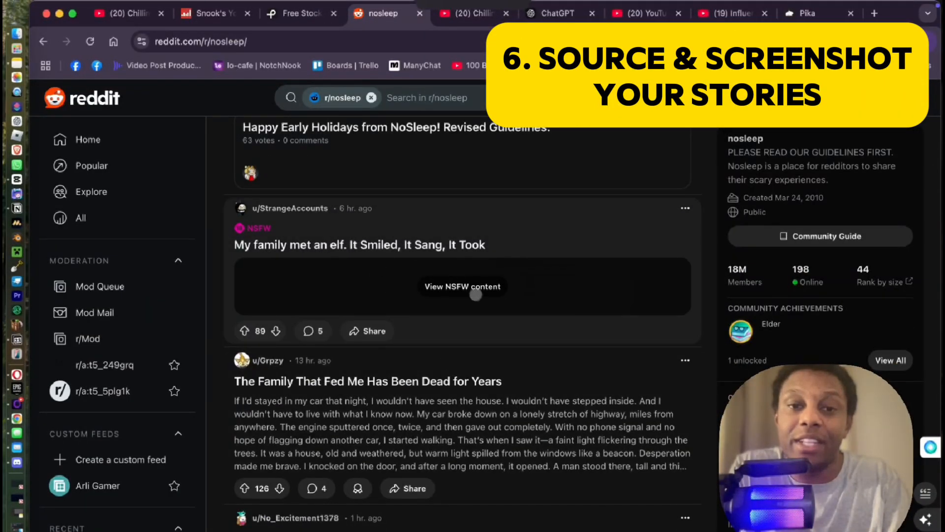
scroll(410, 308, "down", 3)
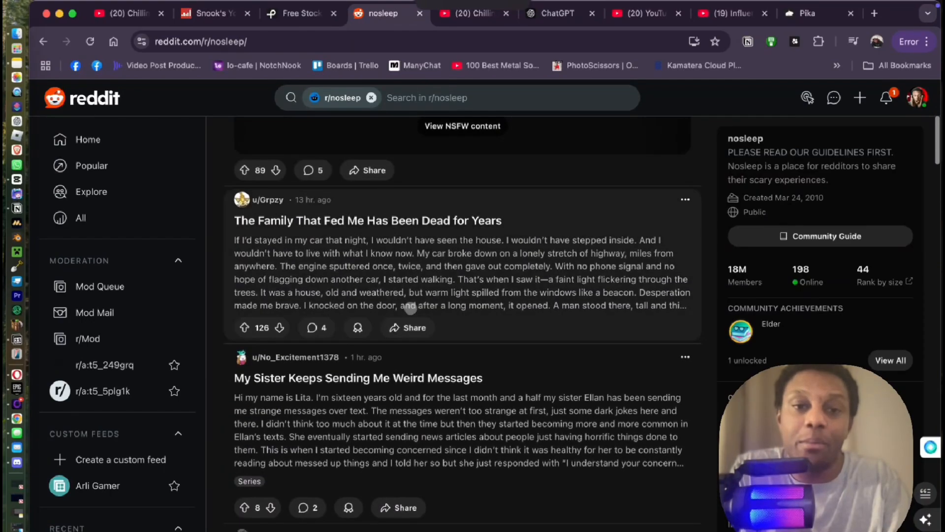
scroll(391, 267, "down", 10)
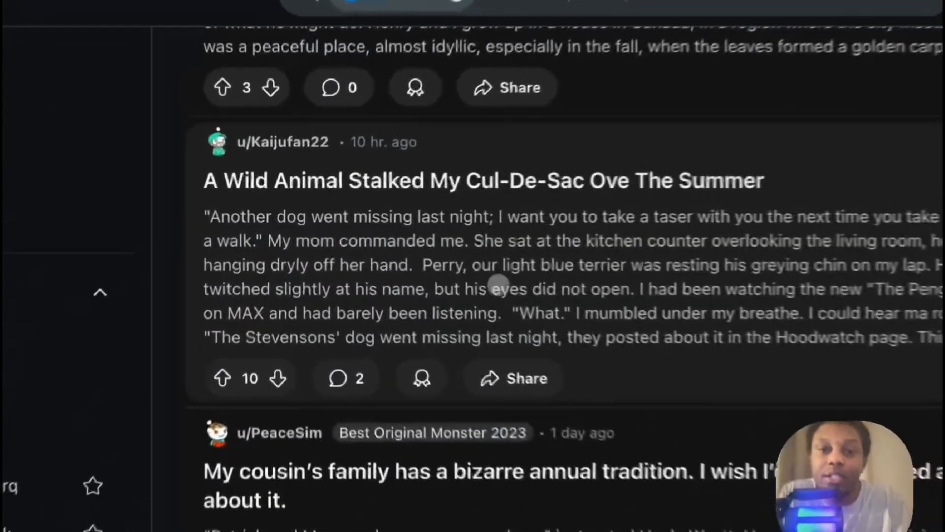
left_click(521, 286)
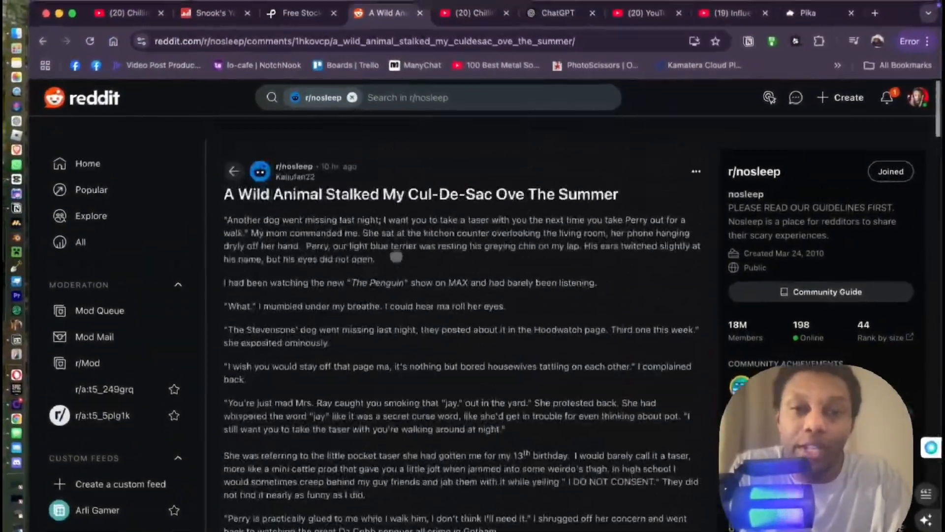
Take an area screenshot of the story's header, title and opening paragraph.
scroll(337, 189, "down", 1)
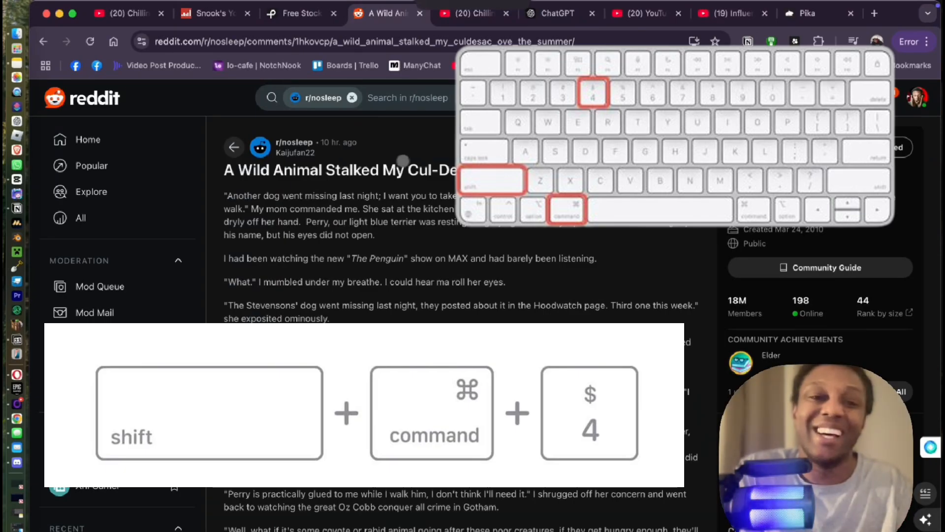
key("shift+super+4")
left_click_drag(215, 133, 687, 252)
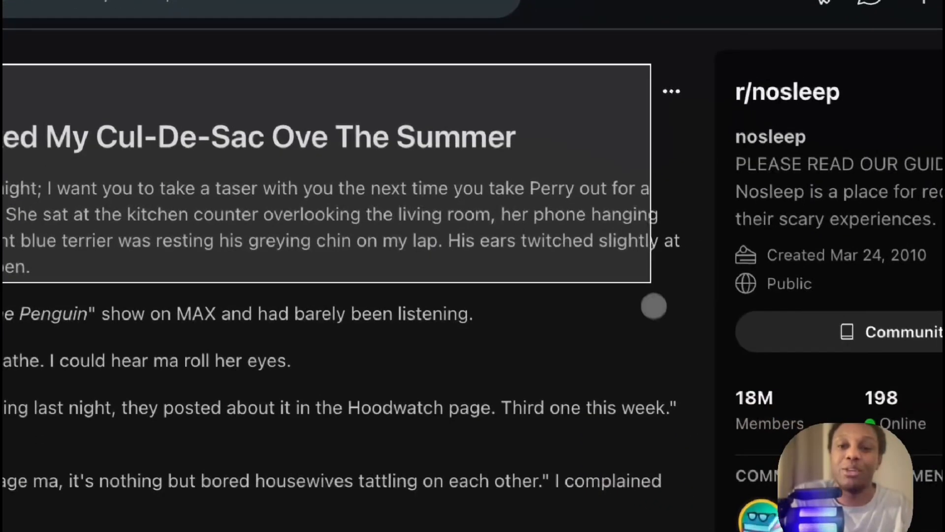
left_click_drag(653, 306, 706, 165)
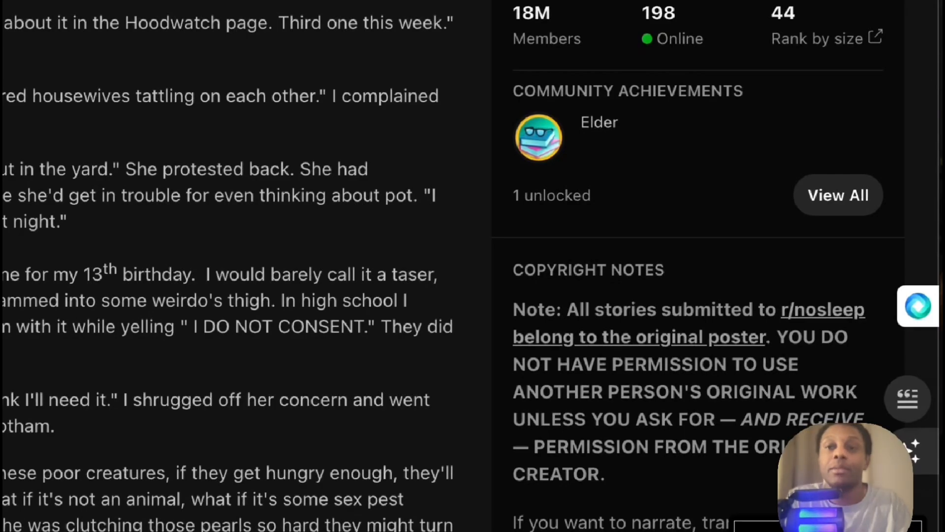
Share the screenshot to a new iCloud note in Notes with the text "xccsv" and save it.
left_click(829, 527)
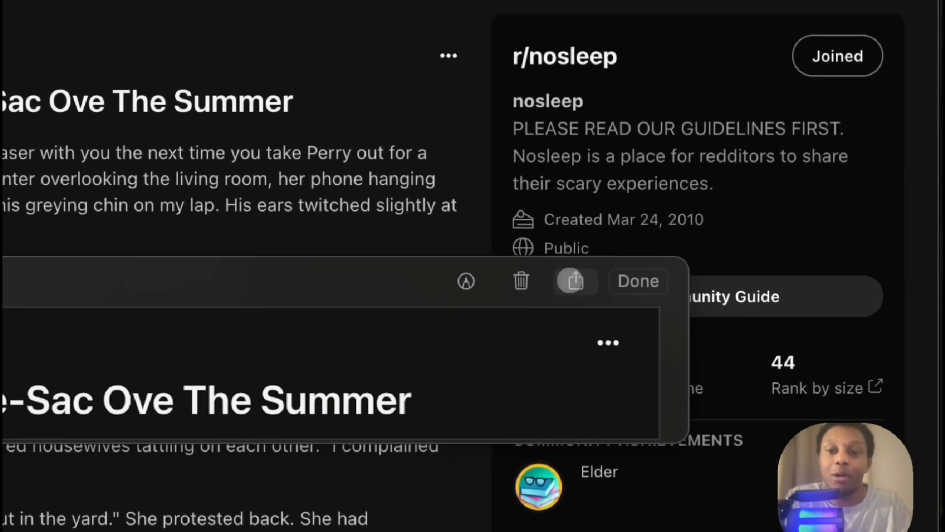
left_click(573, 281)
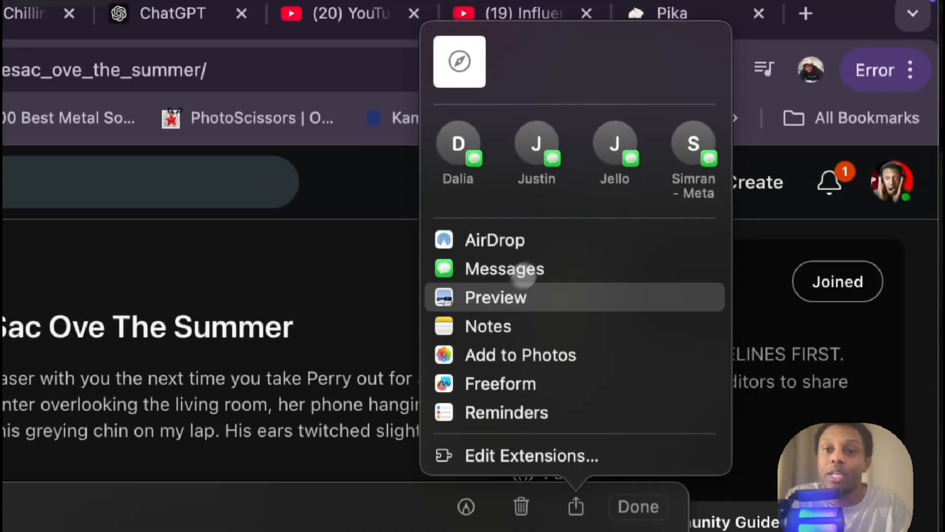
left_click(489, 326)
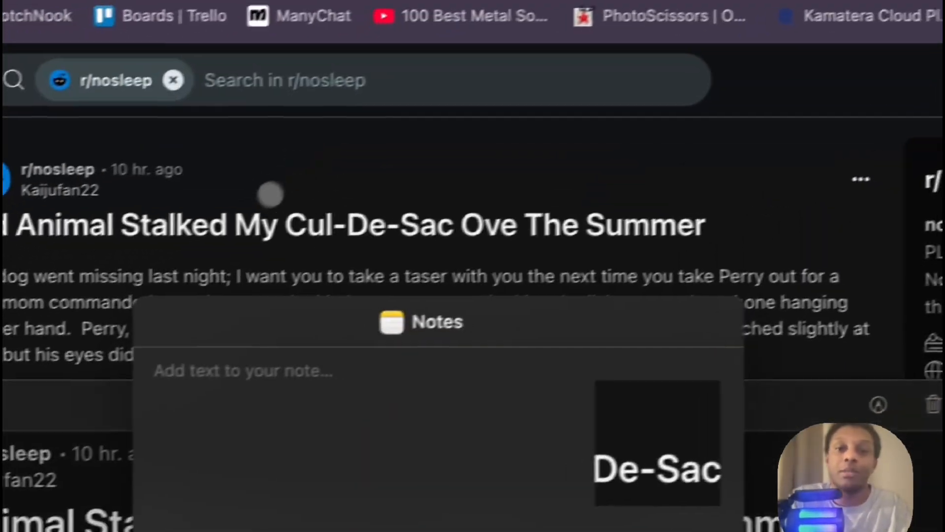
type("xccsv")
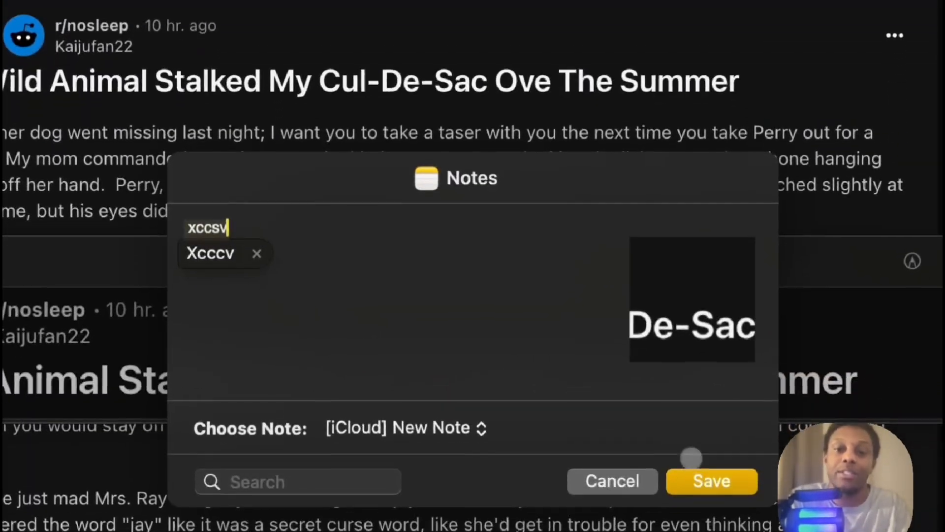
left_click(695, 475)
Look through the remaining text of the cul-de-sac story.
scroll(424, 306, "down", 5)
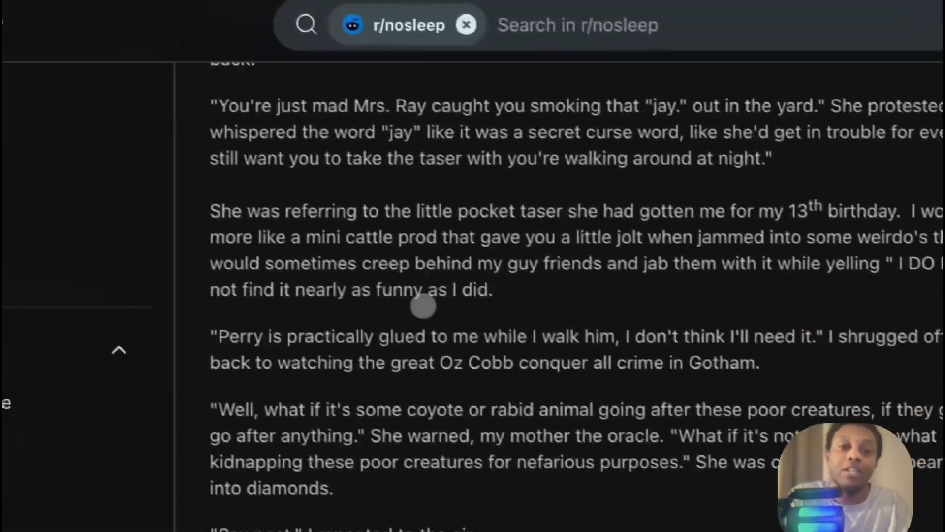
scroll(424, 306, "down", 20)
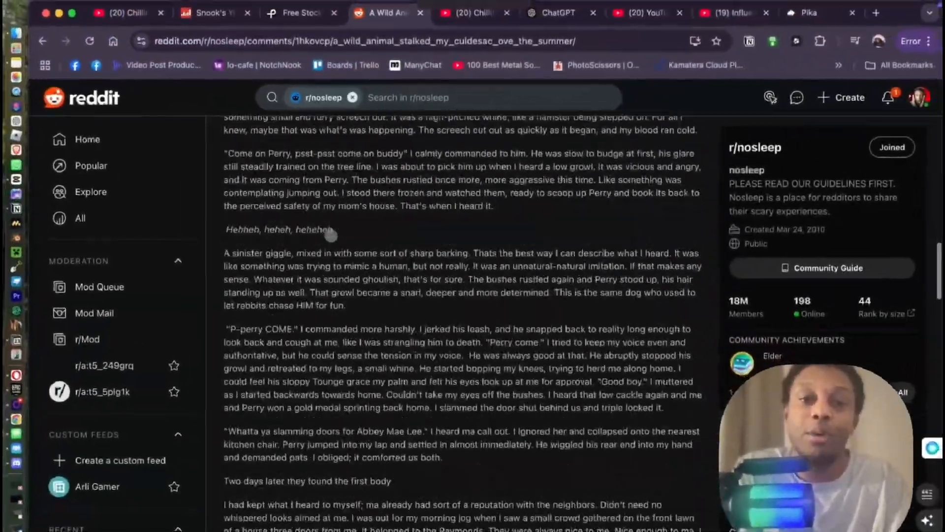
Capture the whole cul-de-sac story, from the post header to its last line, as a Selected Area screenshot with Awesome Screen Recorder.
scroll(331, 235, "up", 20)
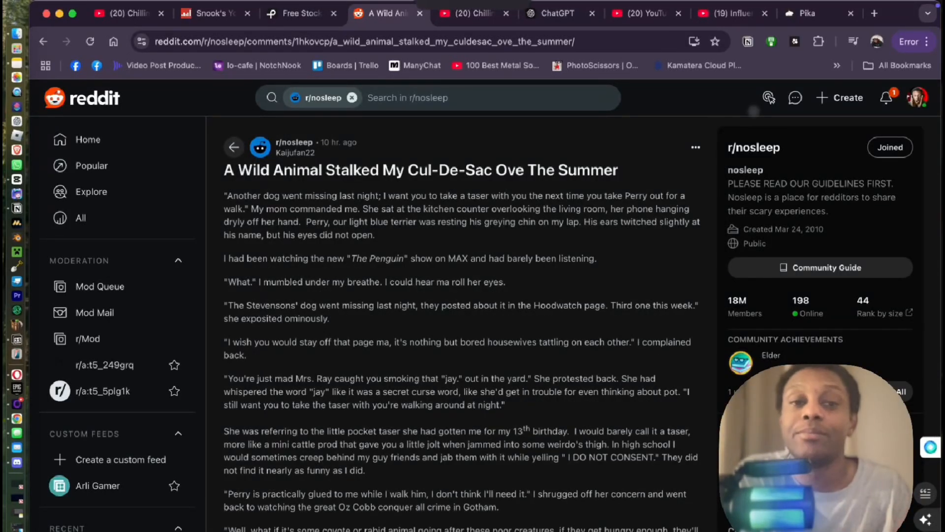
scroll(642, 168, "down", 20)
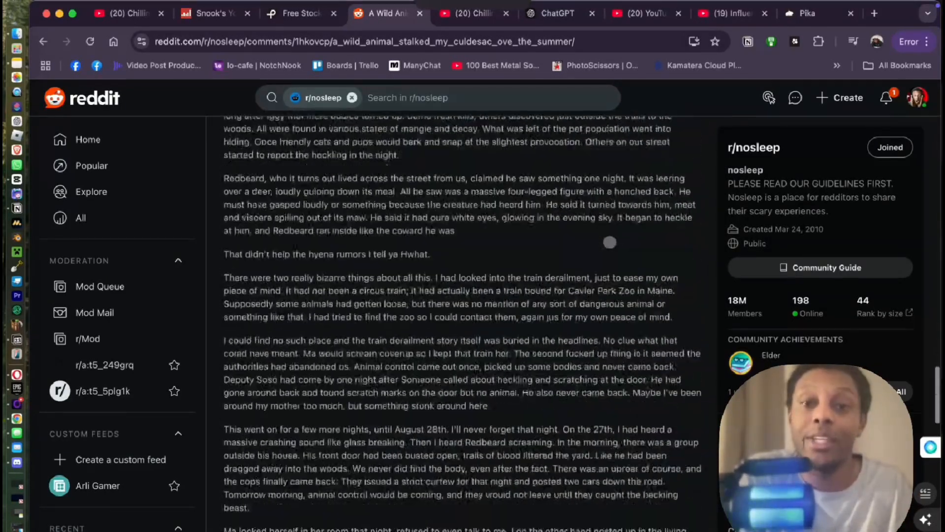
scroll(610, 238, "down", 10)
scroll(640, 207, "up", 20)
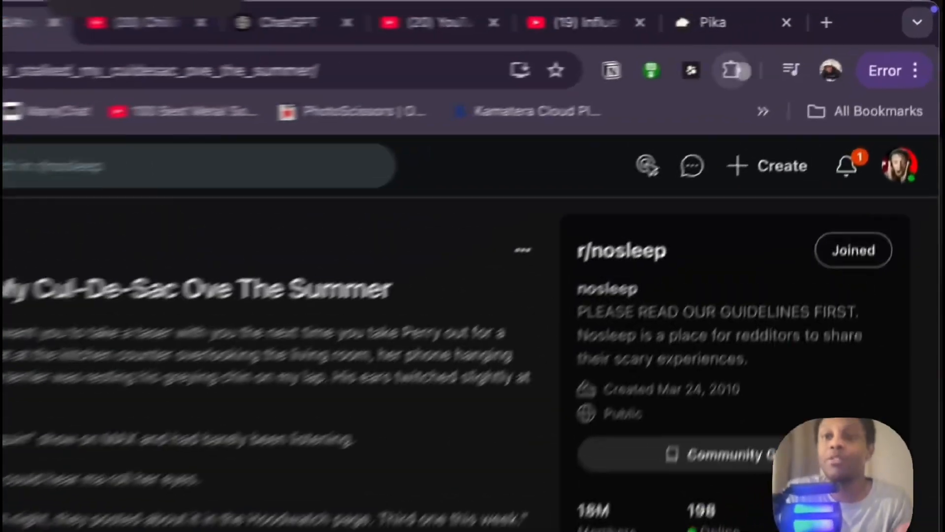
left_click(819, 41)
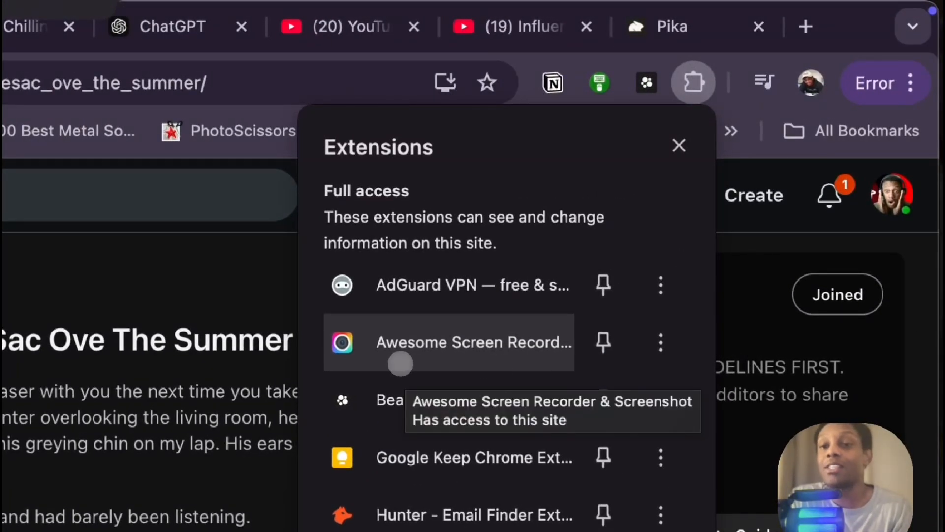
left_click(400, 363)
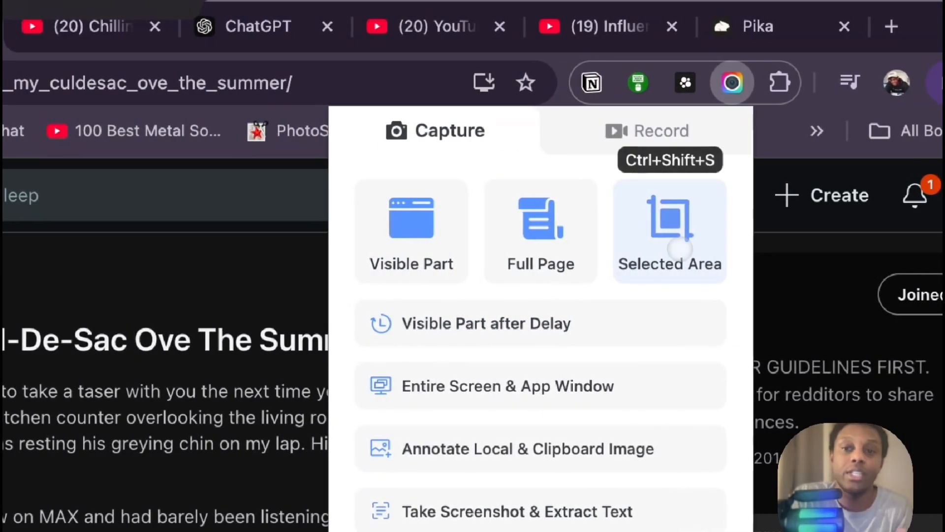
left_click(665, 264)
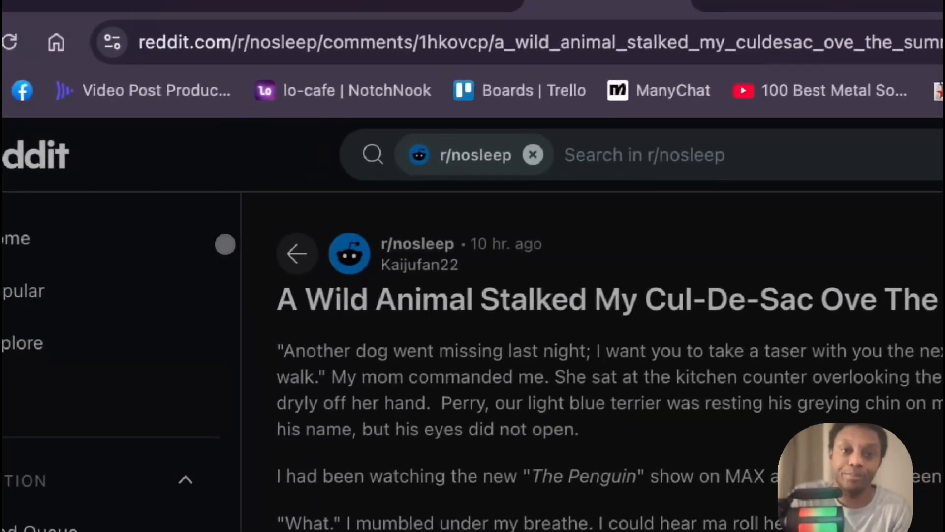
left_click(232, 246)
left_click_drag(293, 302, 456, 373)
left_click_drag(519, 322, 756, 361)
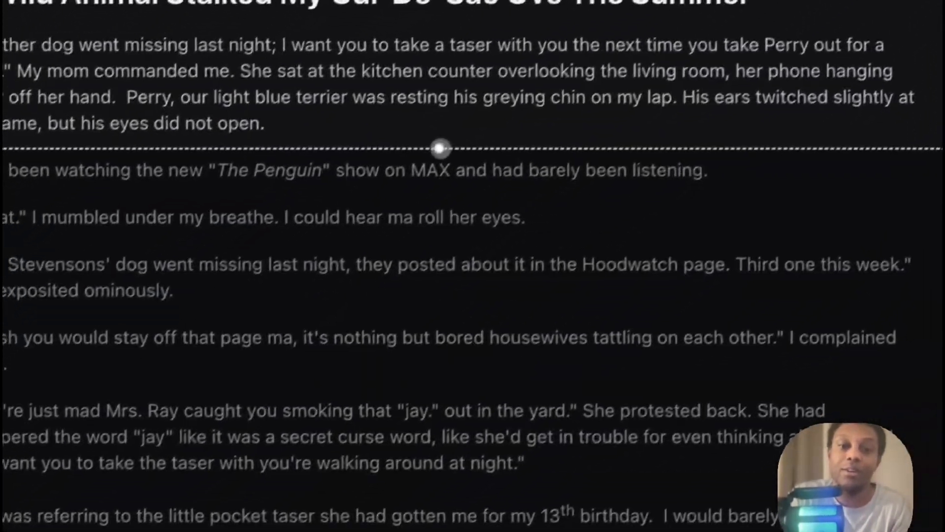
left_click_drag(199, 348, 510, 286)
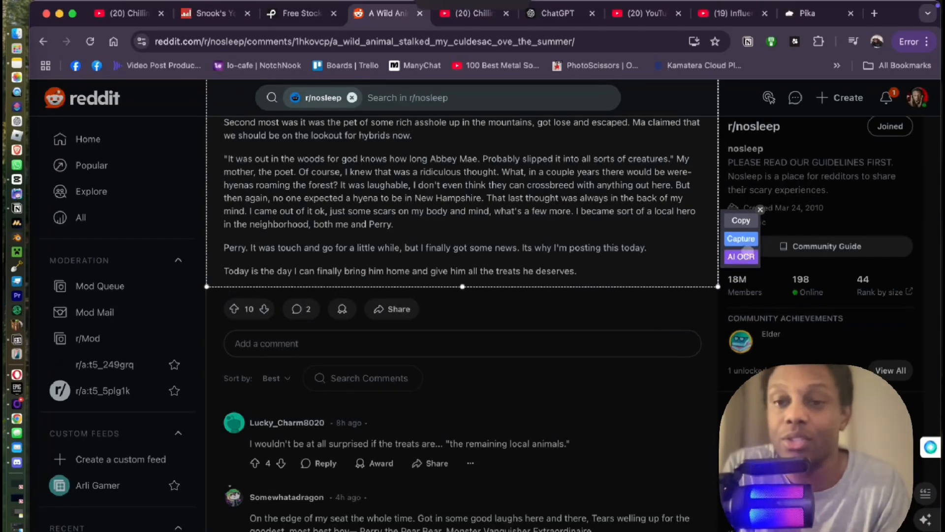
left_click(745, 238)
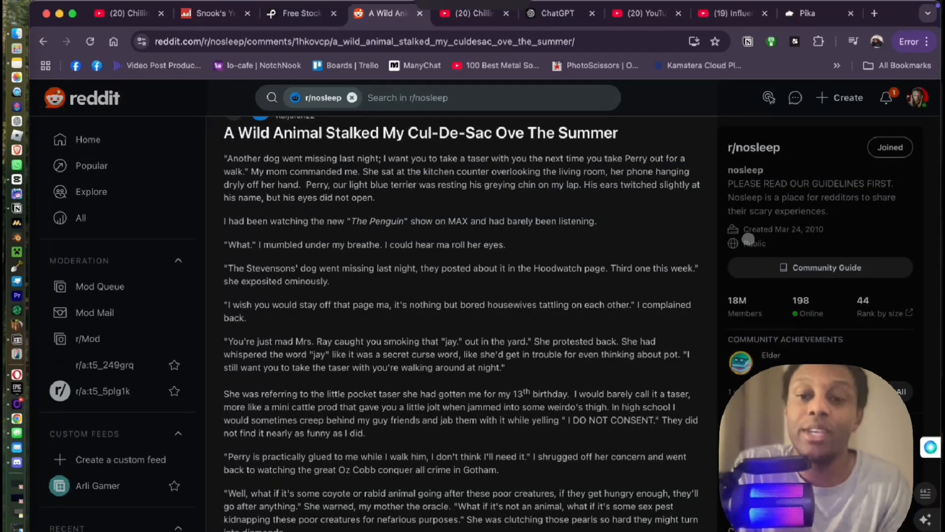
scroll(543, 327, "down", 20)
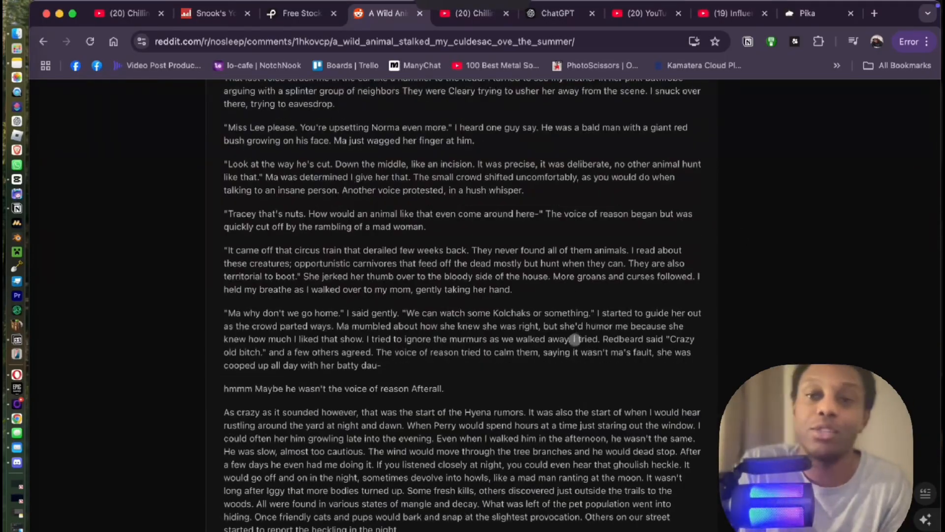
scroll(690, 192, "down", 15)
scroll(698, 177, "up", 4)
scroll(701, 181, "down", 12)
scroll(705, 185, "up", 6)
scroll(729, 231, "down", 4)
scroll(737, 249, "up", 8)
scroll(737, 250, "down", 4)
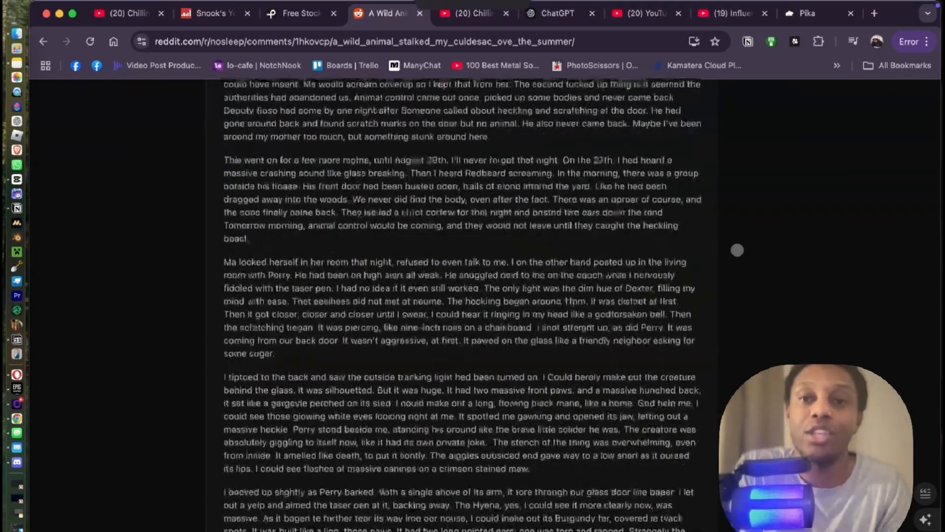
scroll(737, 251, "up", 20)
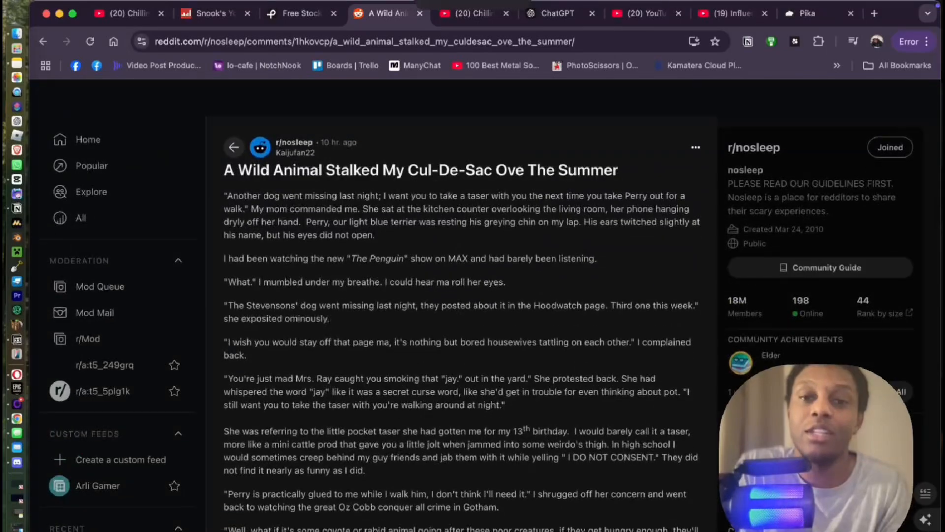
scroll(462, 305, "down", 20)
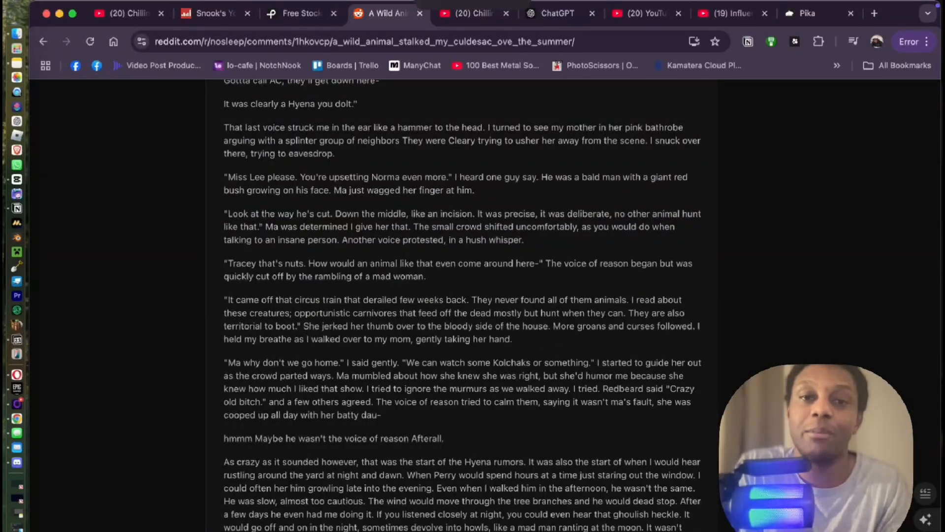
scroll(462, 305, "down", 20)
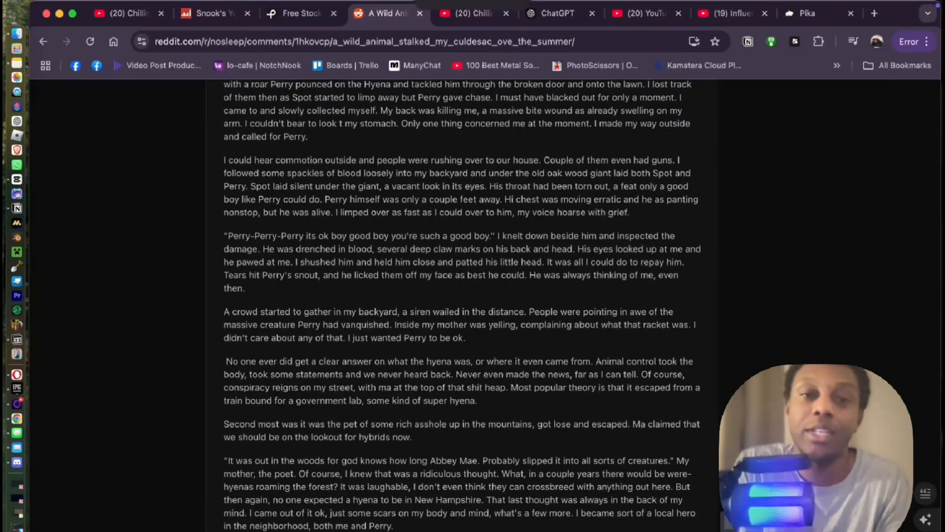
scroll(462, 305, "up", 1)
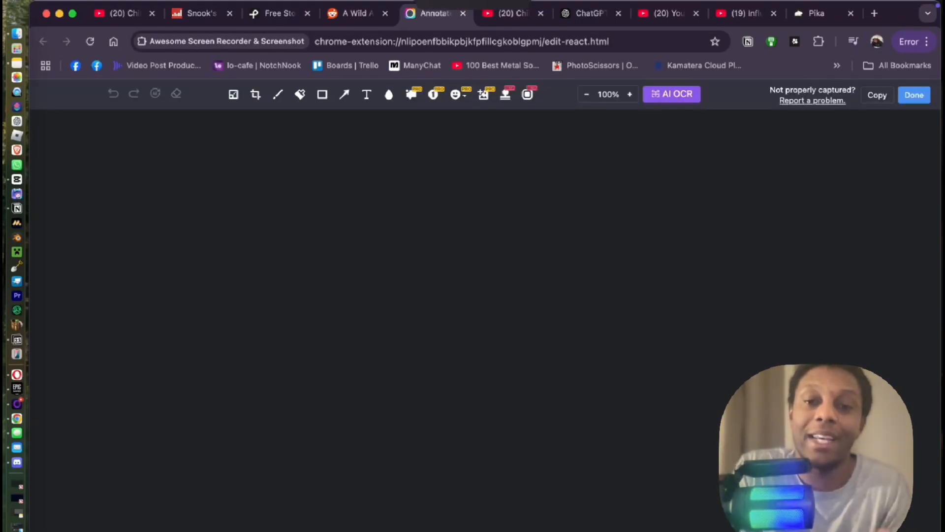
Look through the long captured image of the story in the screenshot annotation editor.
scroll(693, 248, "down", 15)
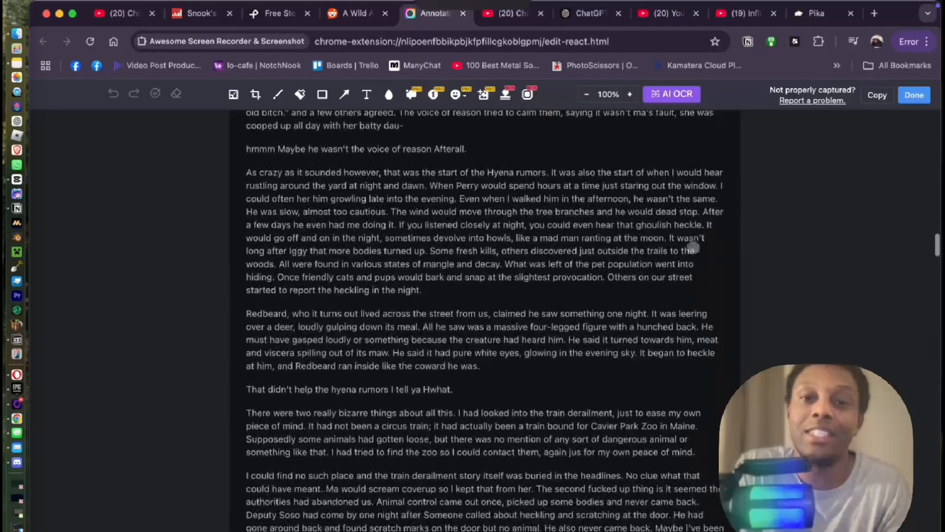
scroll(694, 247, "down", 20)
scroll(555, 228, "down", 1)
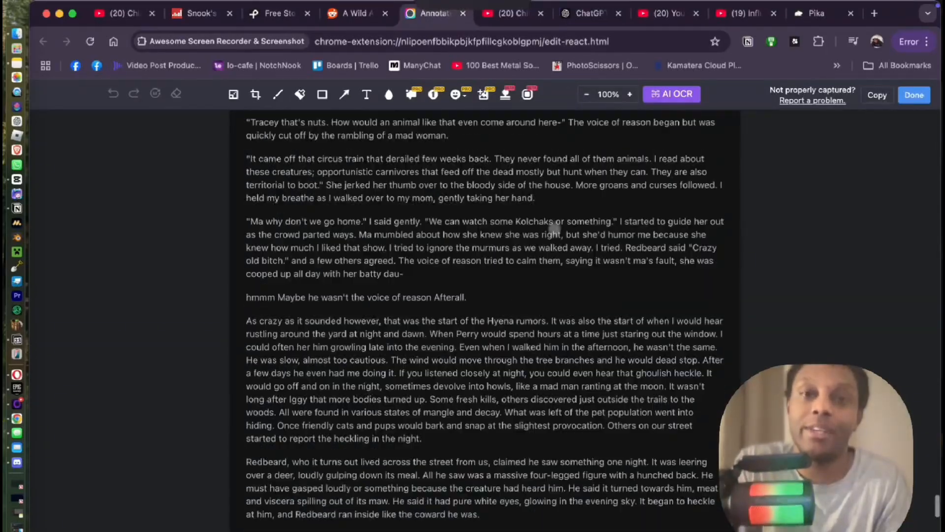
scroll(555, 228, "down", 10)
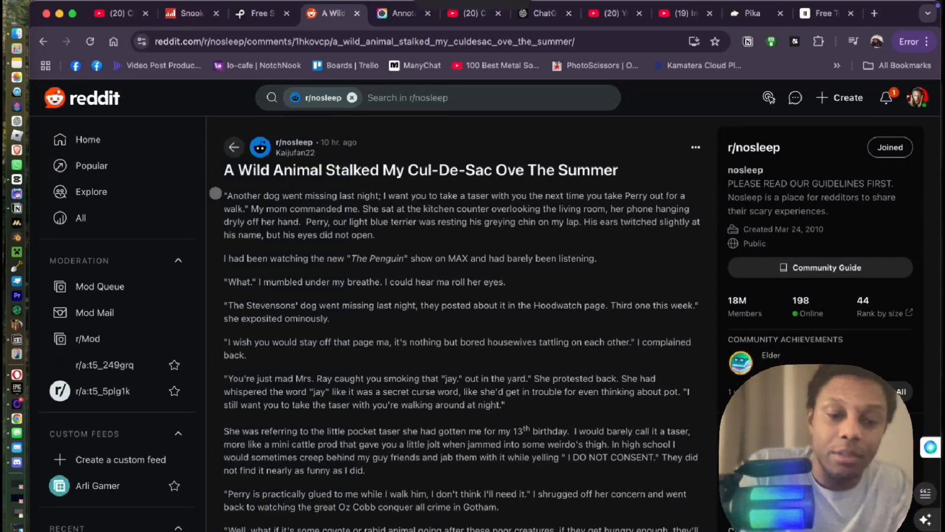
Take an area screenshot of the story's body text from the opening paragraph, and open its preview and sharing options.
key("XF86MonBrightnessUp")
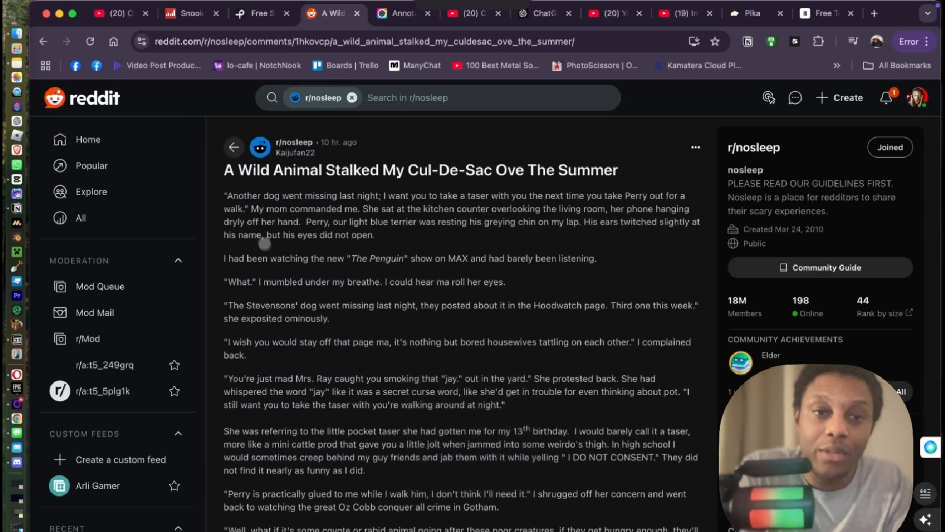
left_click_drag(333, 195, 539, 518)
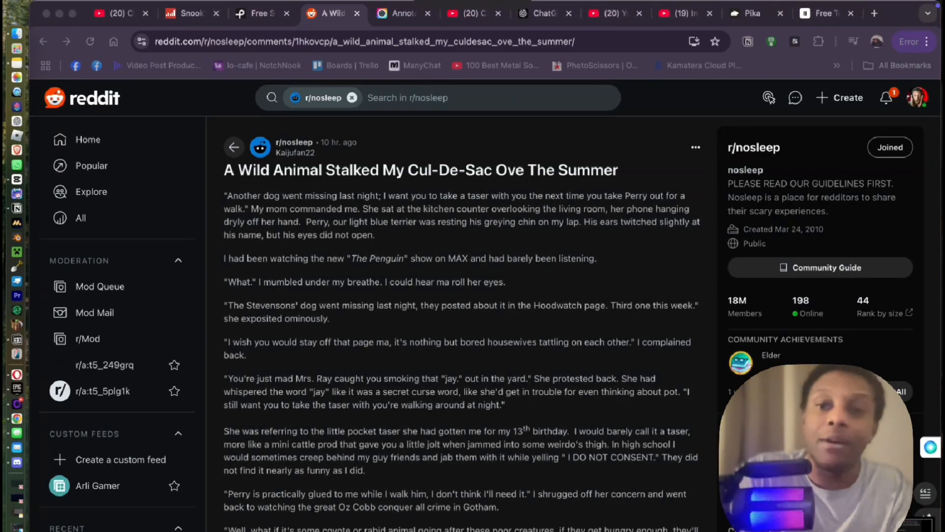
left_click(910, 526)
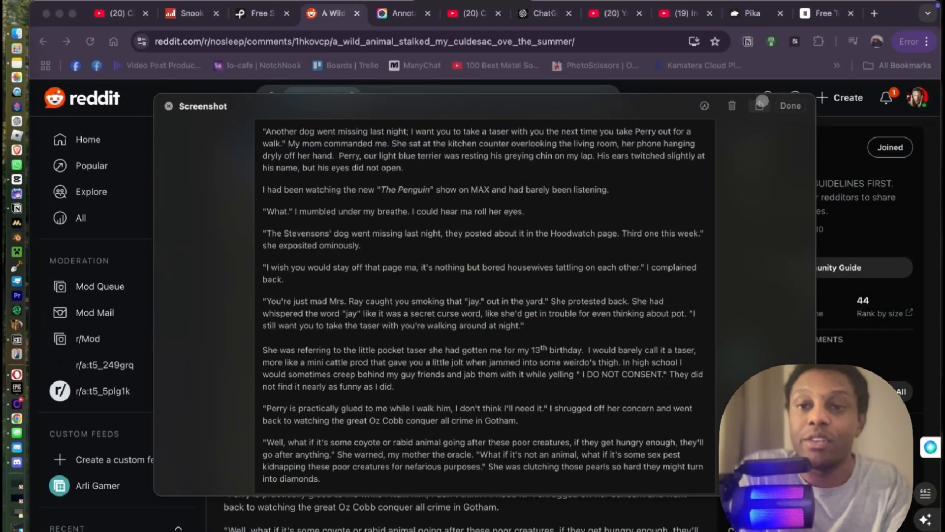
left_click(760, 105)
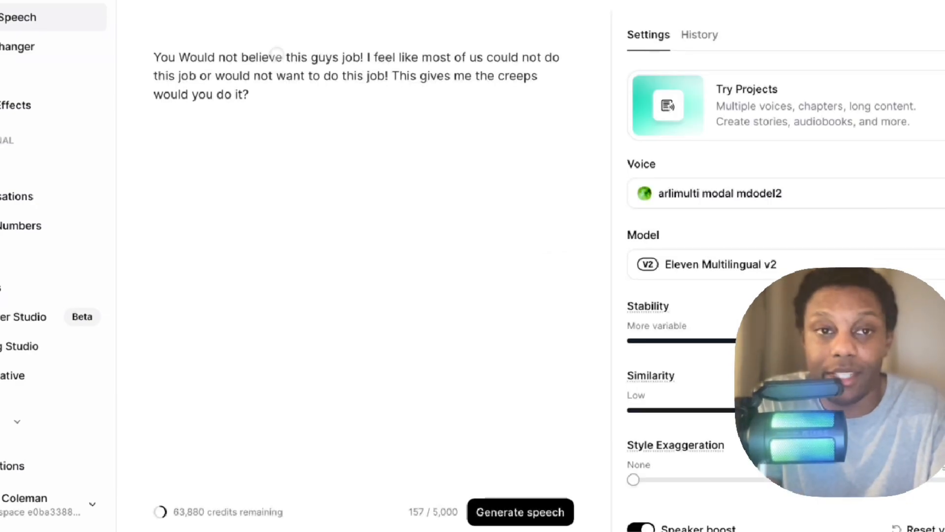
In ElevenLabs text to speech, replace the existing text with the copied cul-de-sac story.
key("ctrl+a")
key("BackSpace")
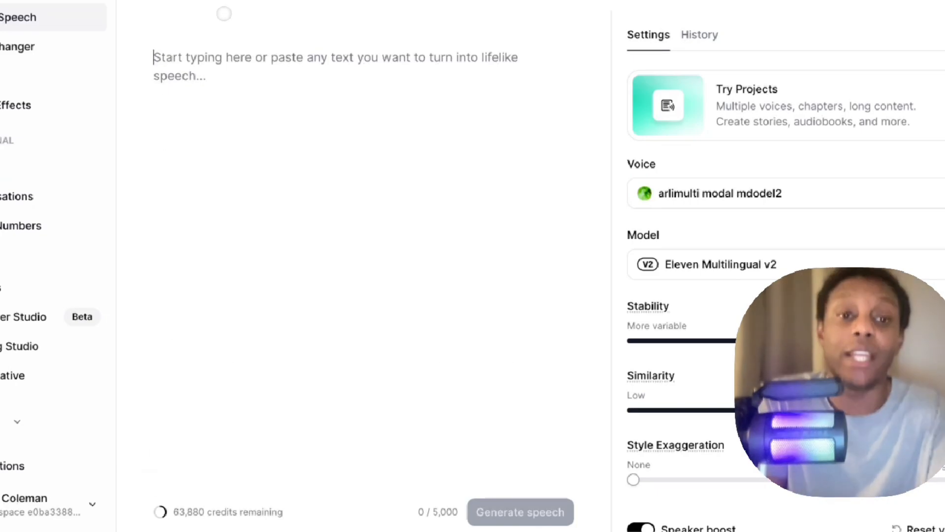
key("ctrl+v")
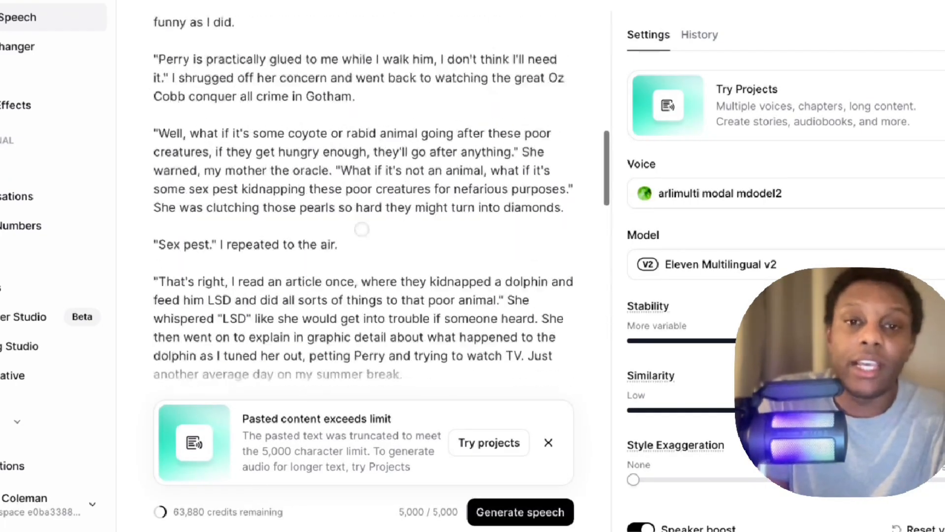
Delete the cut-off final paragraph beginning "Colin Farrell was whisking me away" so the script ends at "the stalking began.".
scroll(362, 229, "down", 10)
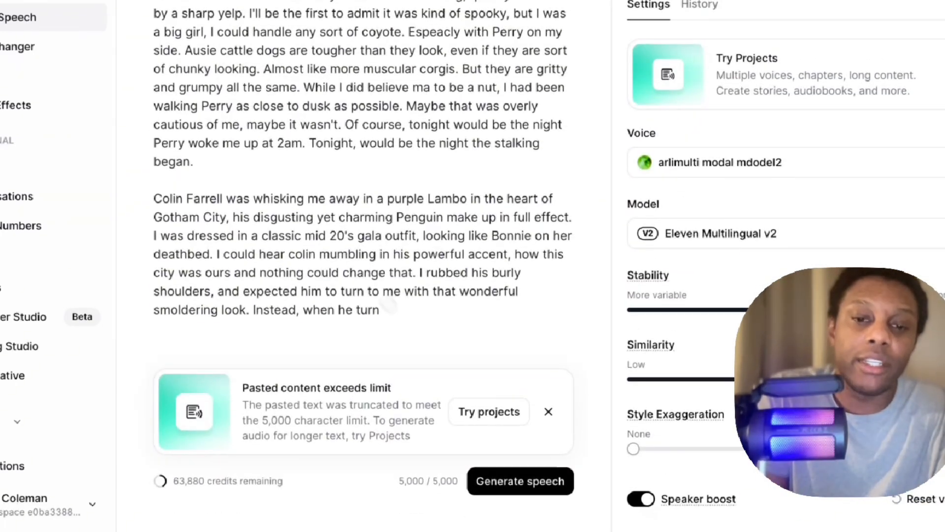
left_click_drag(389, 307, 155, 201)
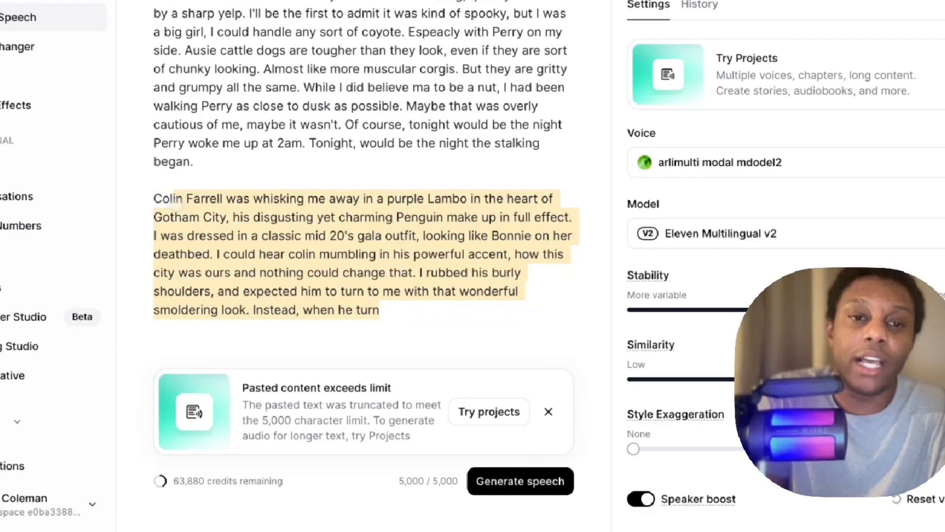
type("Colin Farrell")
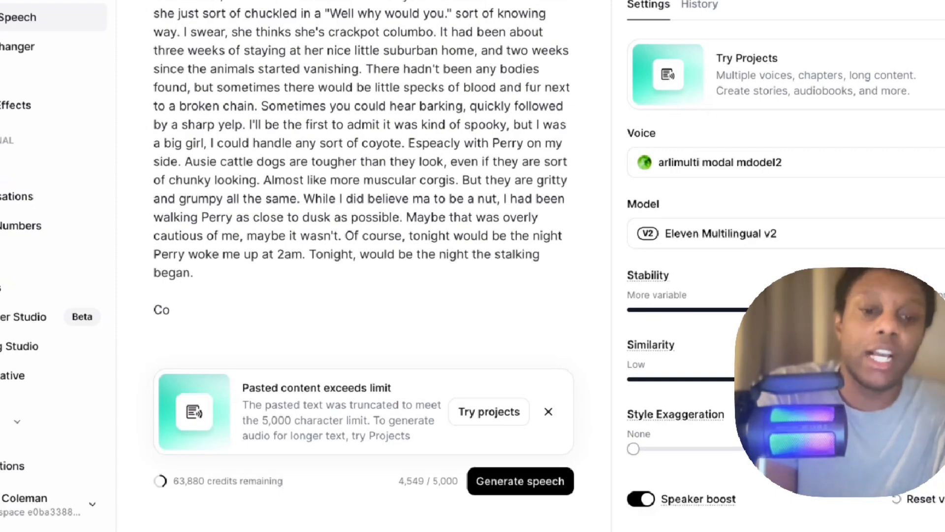
key("BackSpace")
key("BackSpace")
key("BackSpace")
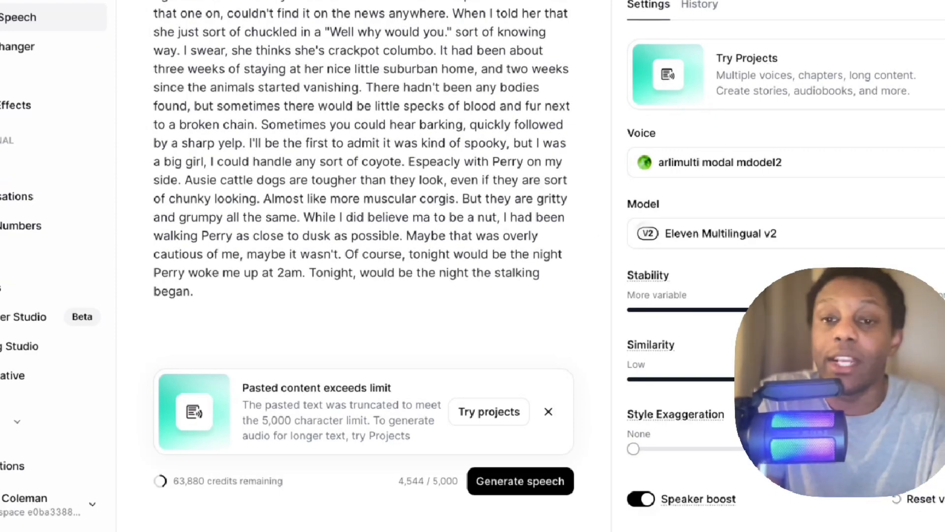
Choose the "arlimulti modal mdodel2" voice and generate speech from the story text.
left_click(683, 170)
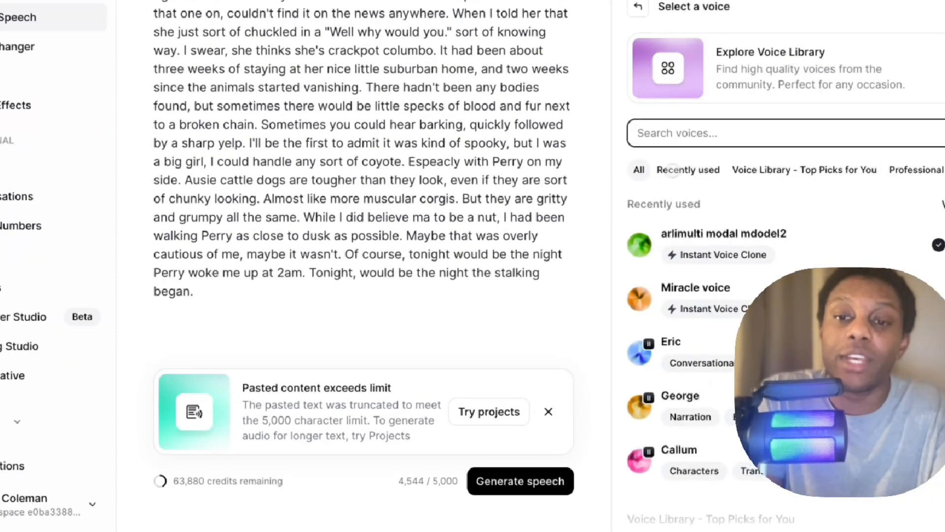
left_click(702, 240)
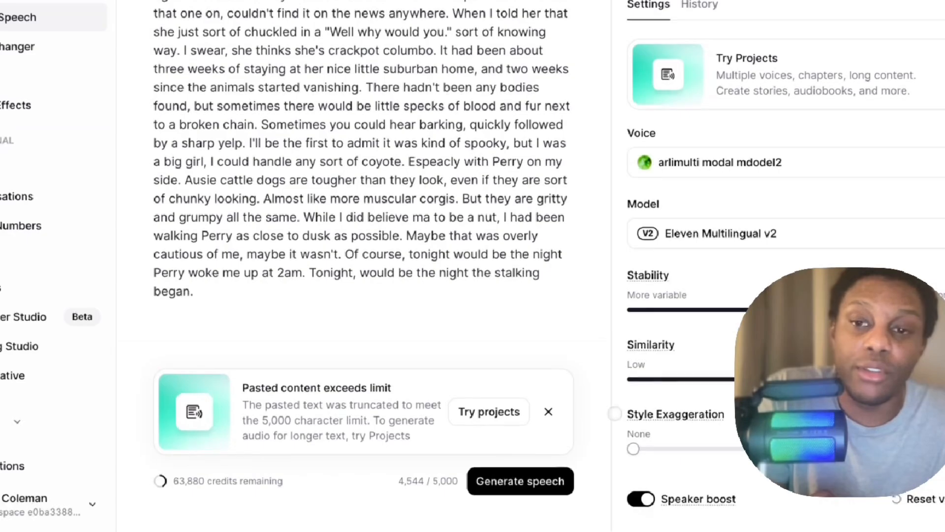
scroll(586, 351, "up", 10)
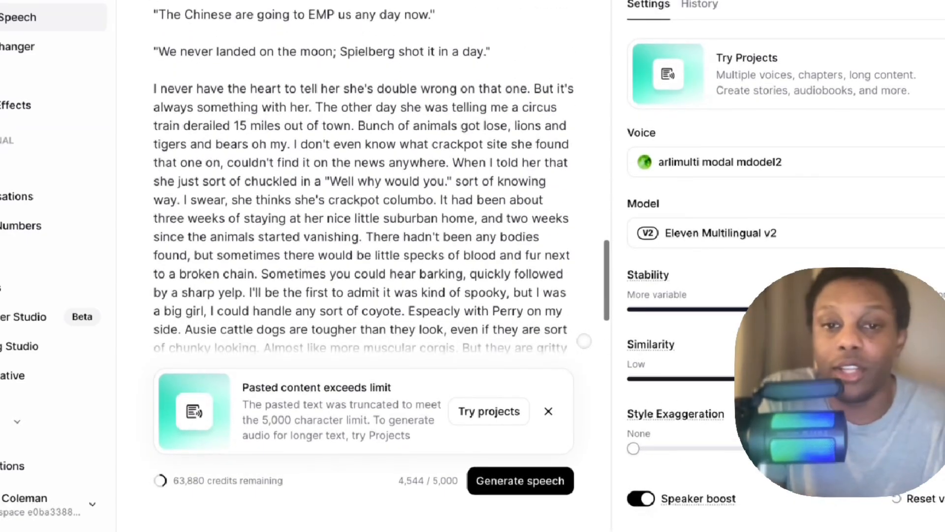
scroll(584, 340, "up", 5)
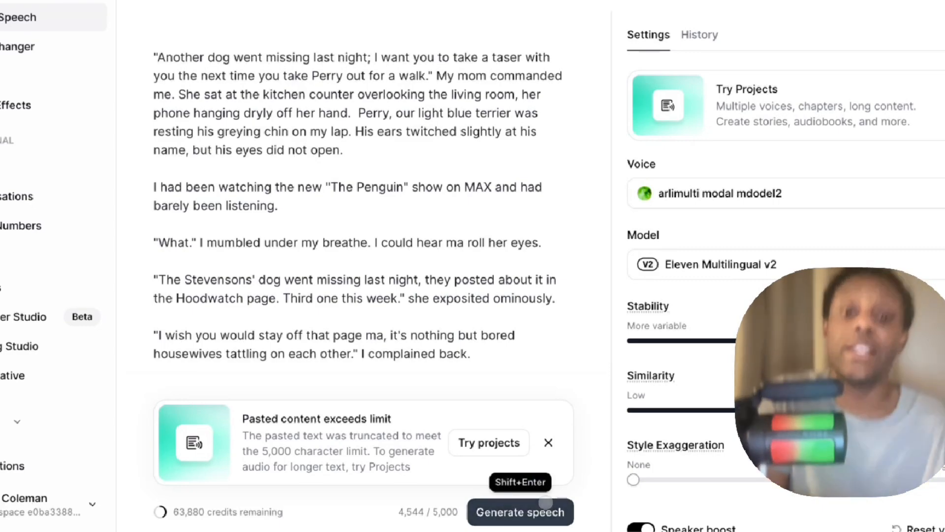
left_click(545, 503)
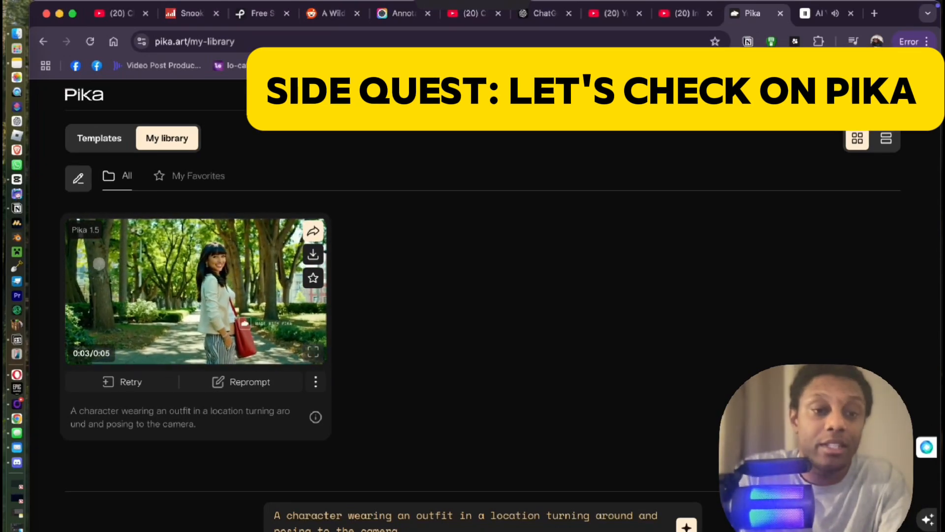
Switch to Pika and check the generated clip in My library and the contents of the My Favorites folder.
mouse_move(274, 238)
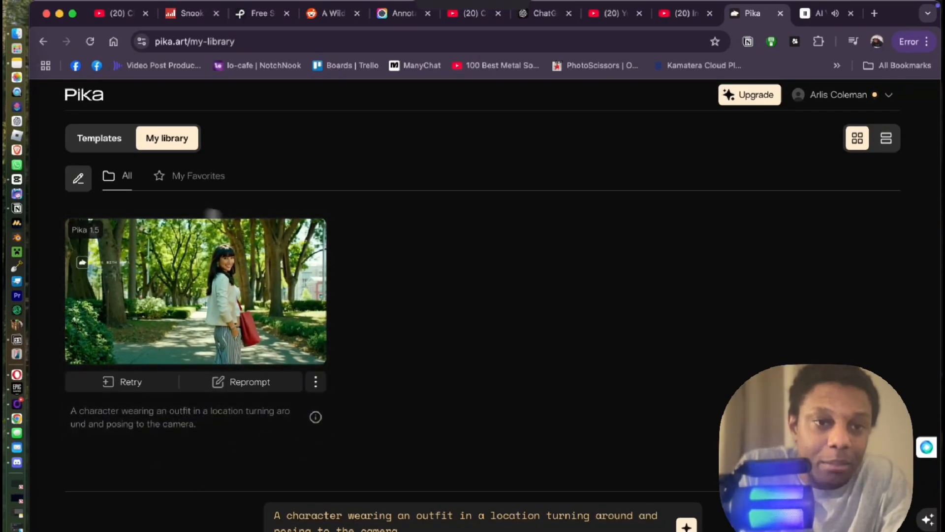
left_click(153, 176)
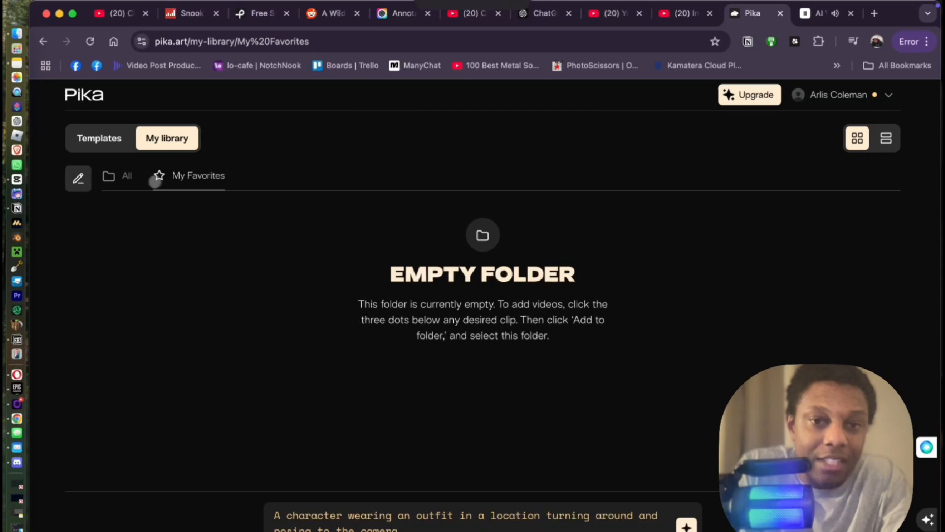
Look over Pika's full library and templates, and view the cyborg fighting man clip in the Discord generate-1 channel.
left_click(119, 174)
left_click(115, 137)
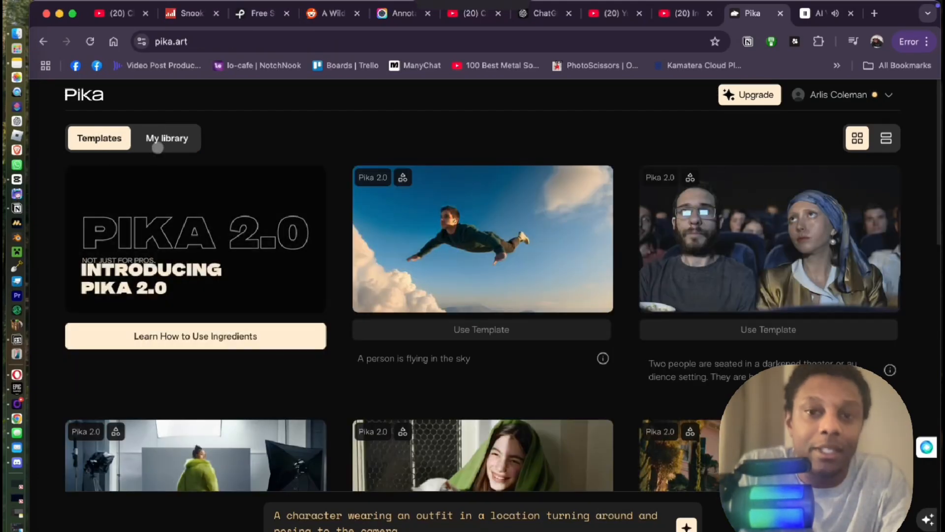
left_click(155, 139)
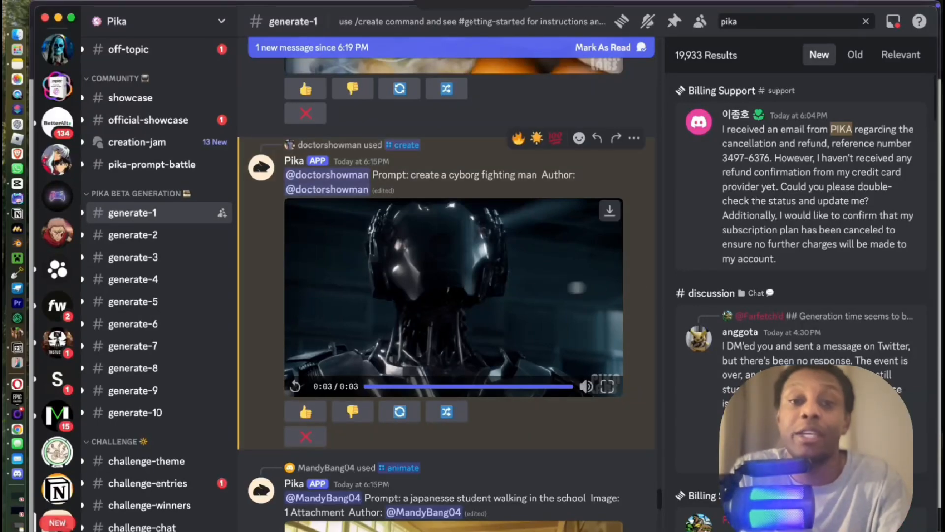
left_click(399, 302)
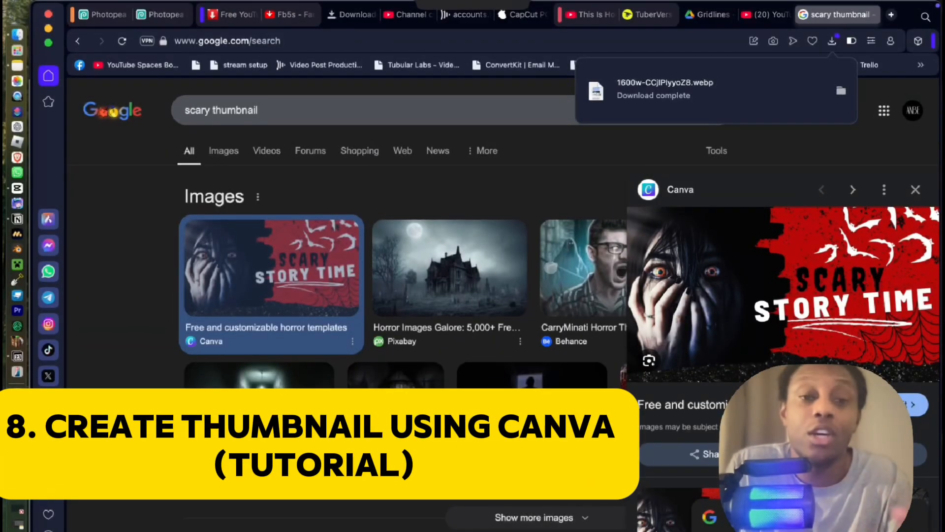
In the scary thumbnail image results, open the iStock dark motel hallway picture and save it to the computer.
scroll(261, 350, "down", 2)
left_click(260, 379)
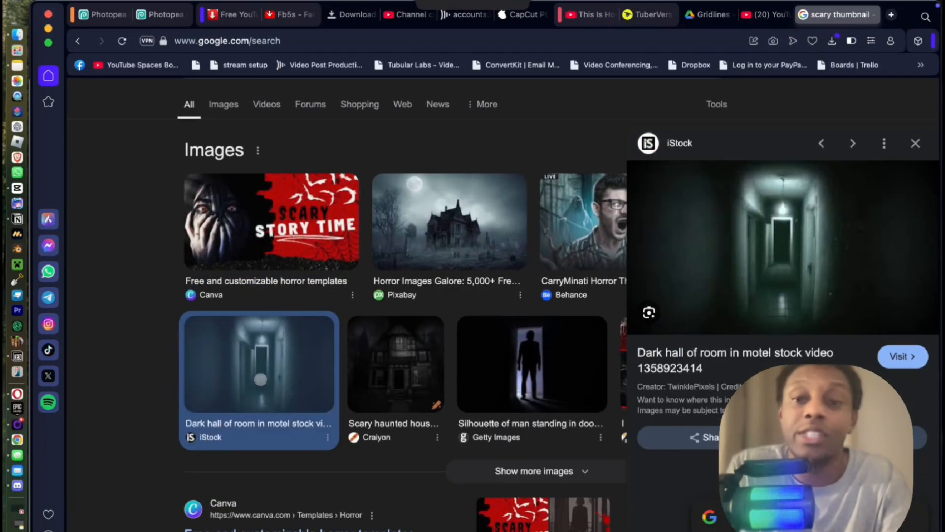
right_click(761, 268)
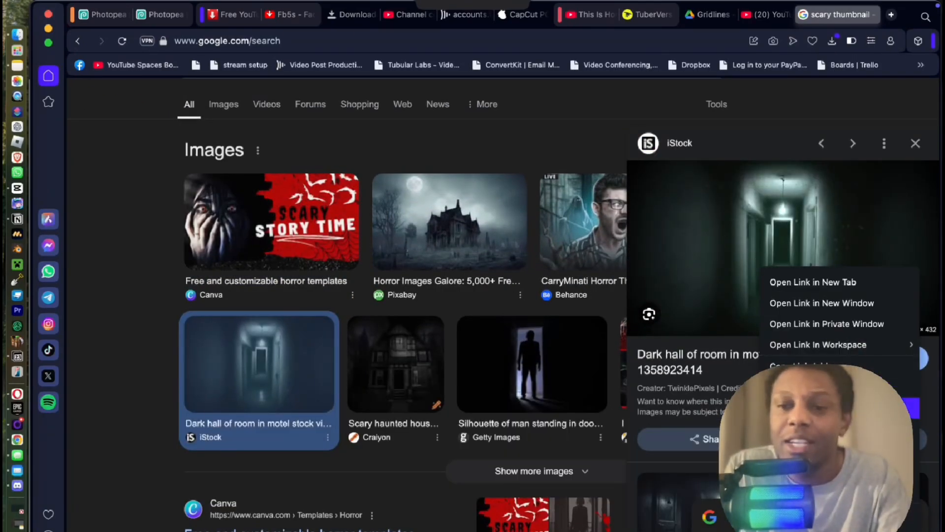
key("Escape")
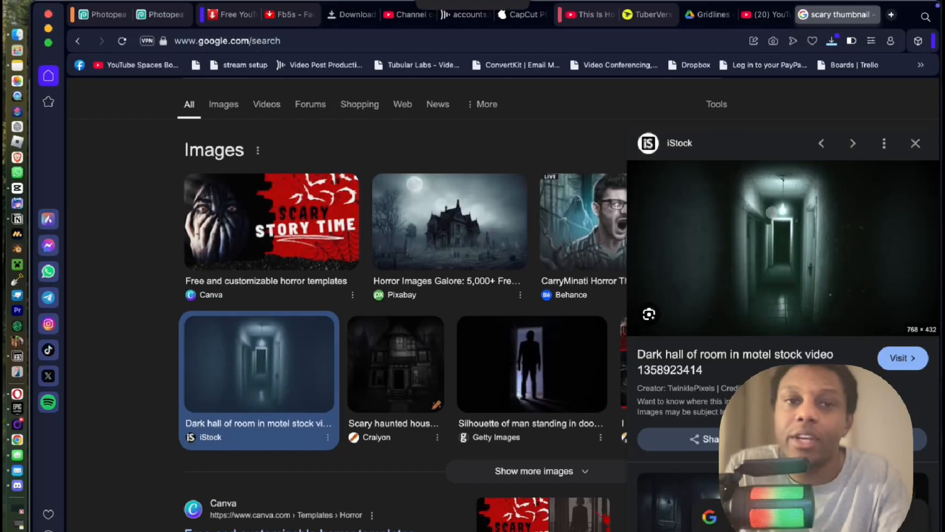
left_click(589, 320)
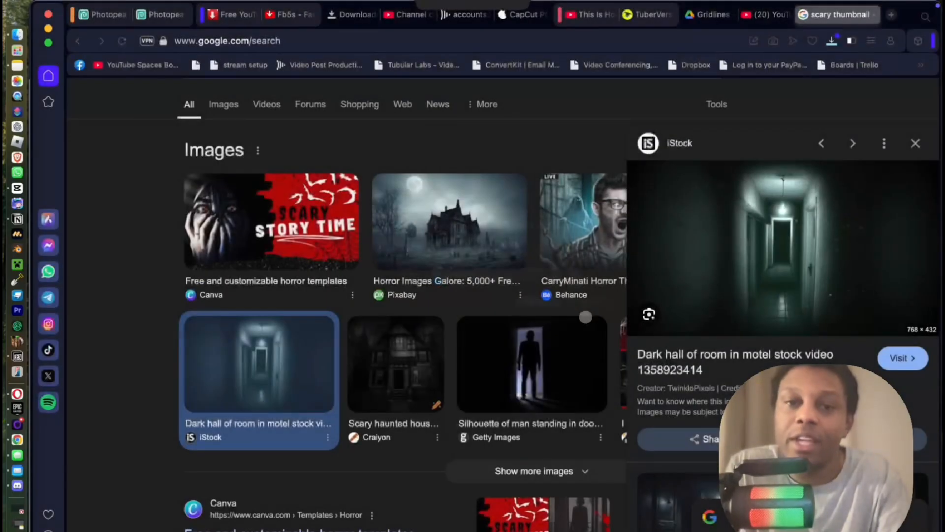
Close the hallway image preview and look over the scary thumbnail results for another image to use.
scroll(464, 143, "up", 1)
left_click(313, 102)
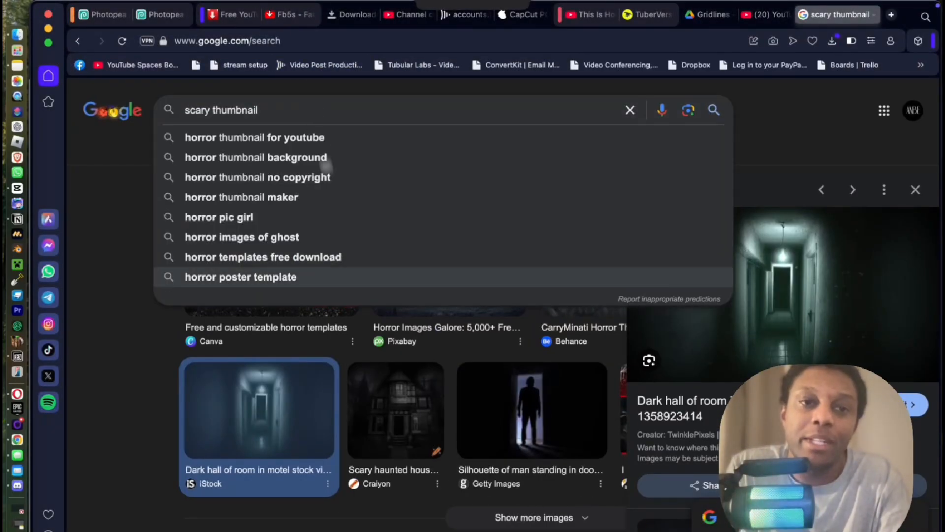
left_click(118, 235)
scroll(429, 366, "down", 2)
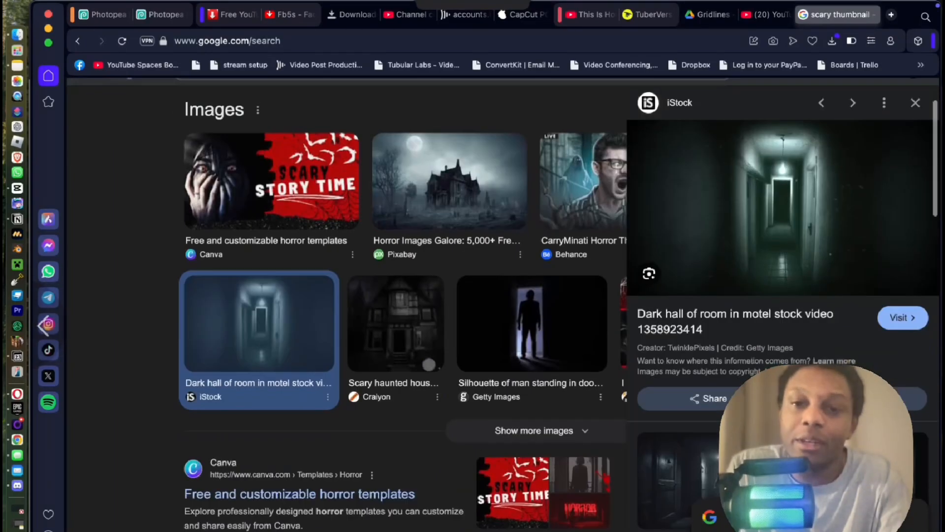
scroll(429, 365, "down", 1)
double_click(259, 269)
left_click(915, 129)
scroll(714, 304, "up", 2)
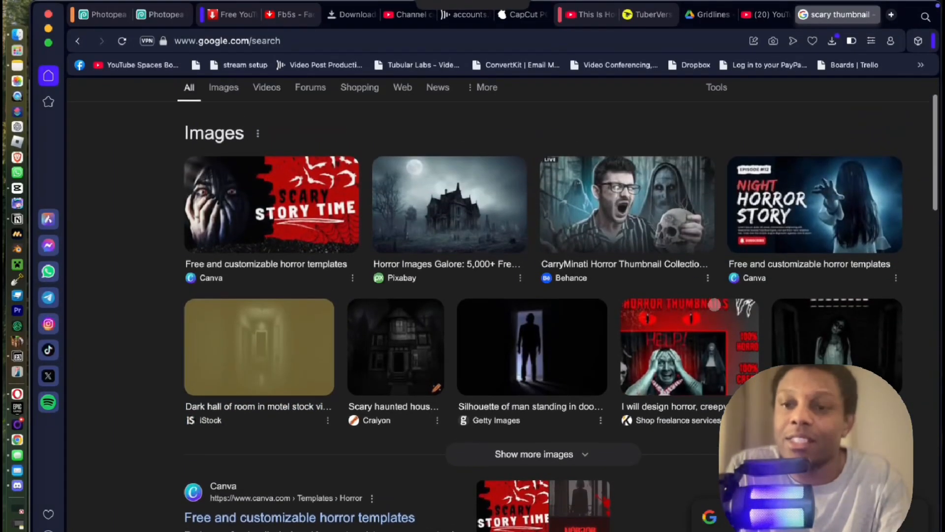
scroll(714, 304, "down", 1)
scroll(715, 305, "up", 1)
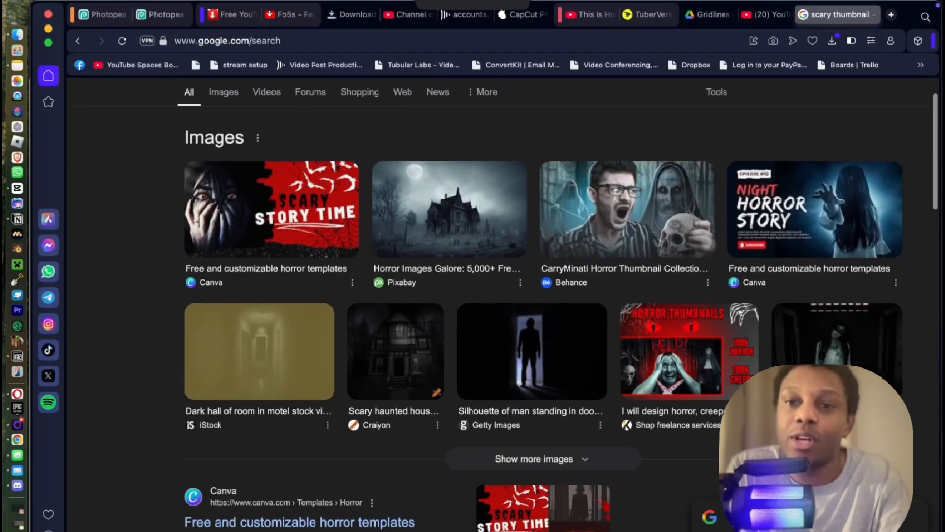
Open the Behance horror thumbnail, pick Canva's Night Horror Story image from its related images and save it to the computer.
left_click(625, 227)
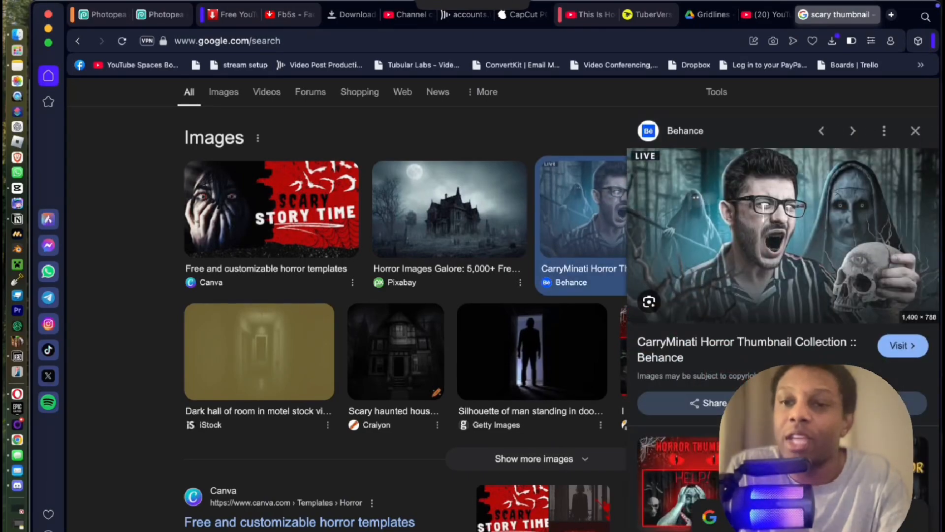
scroll(768, 279, "down", 5)
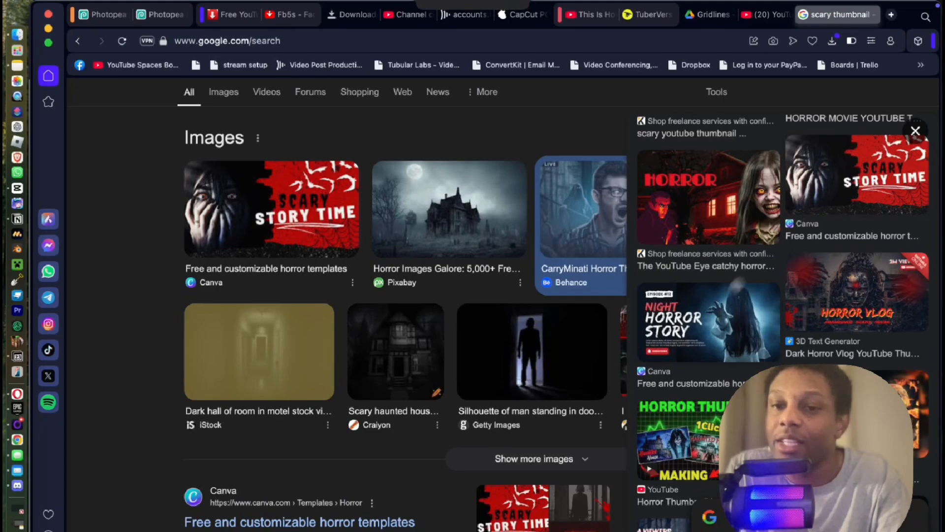
left_click(691, 338)
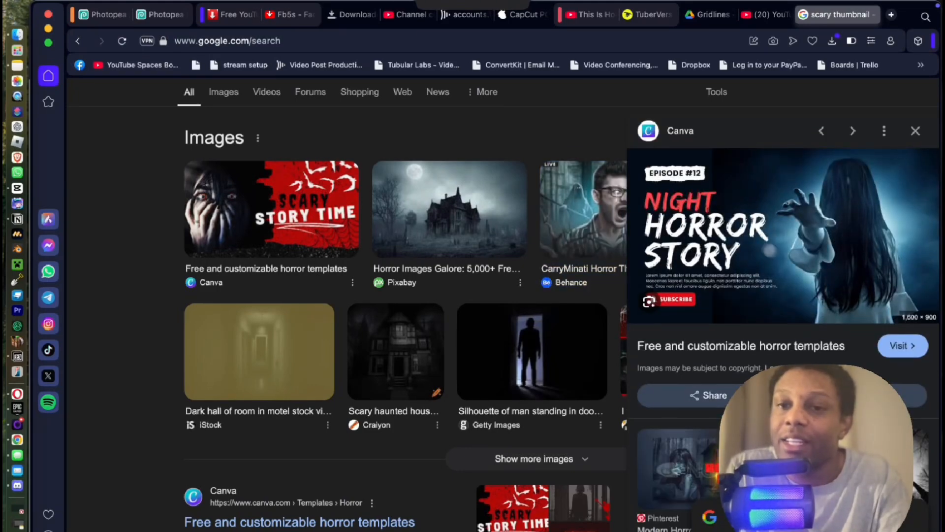
right_click(880, 248)
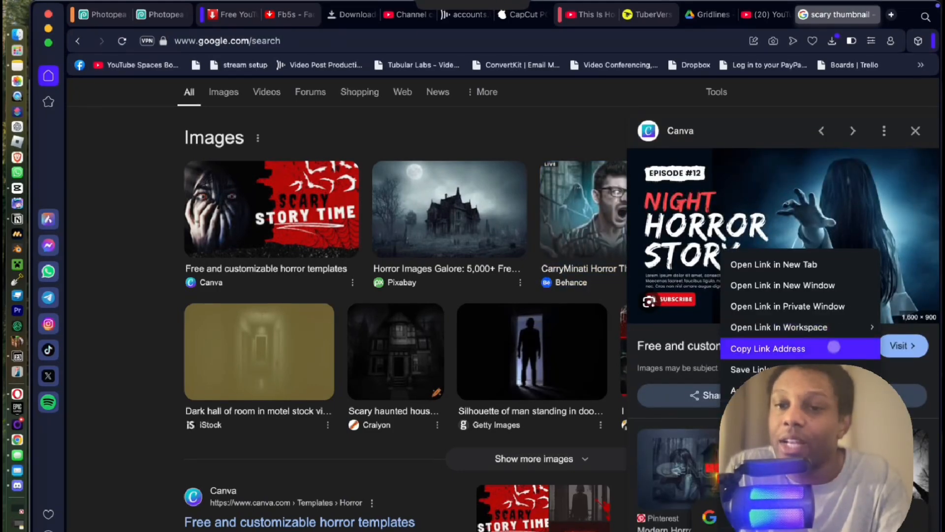
left_click(769, 433)
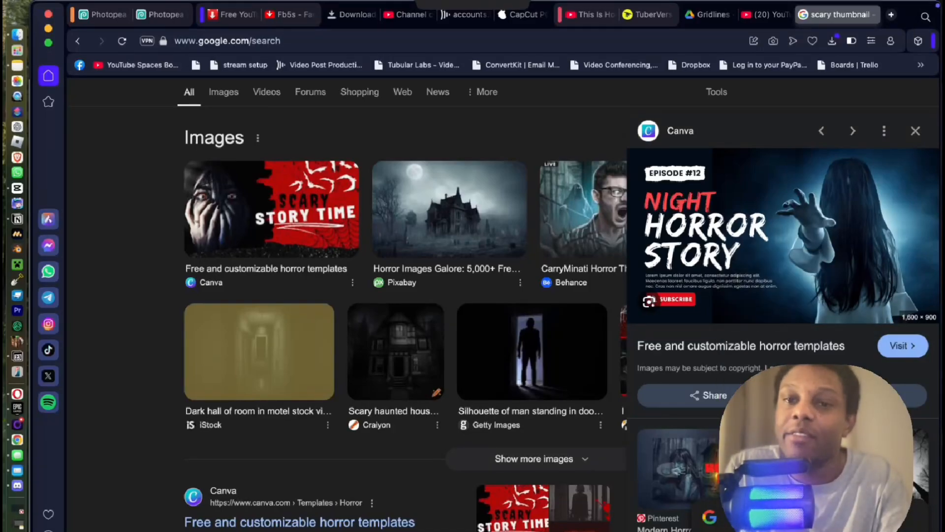
key("Return")
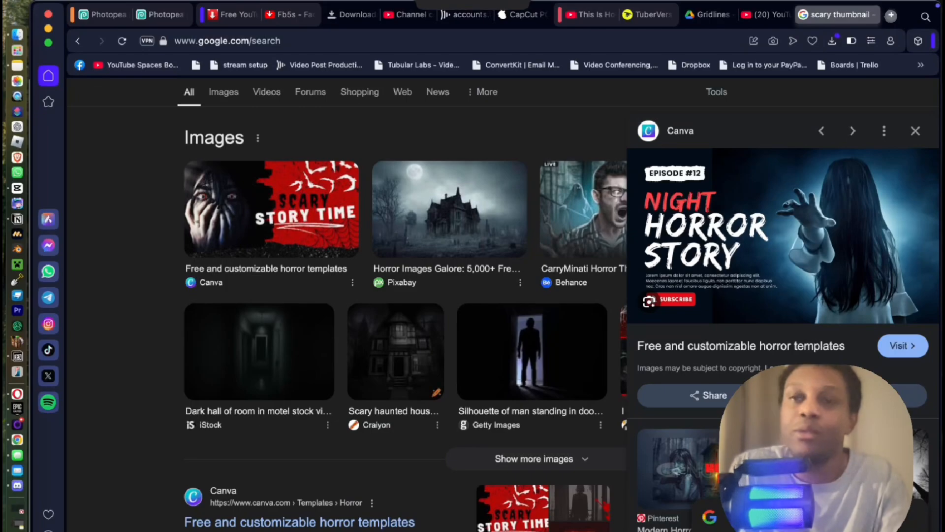
Search the web for remove.bg in a new tab.
left_click(891, 14)
type("remo")
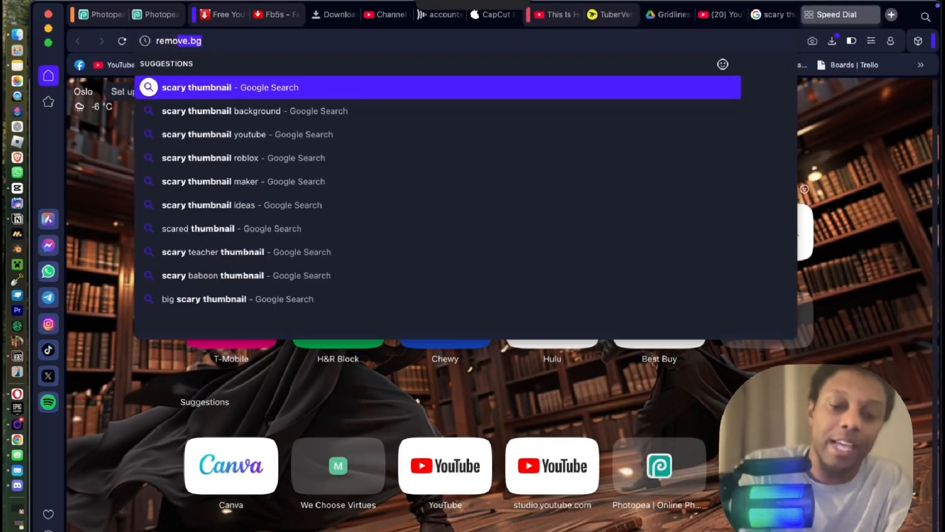
type("ve,bg")
key("Return")
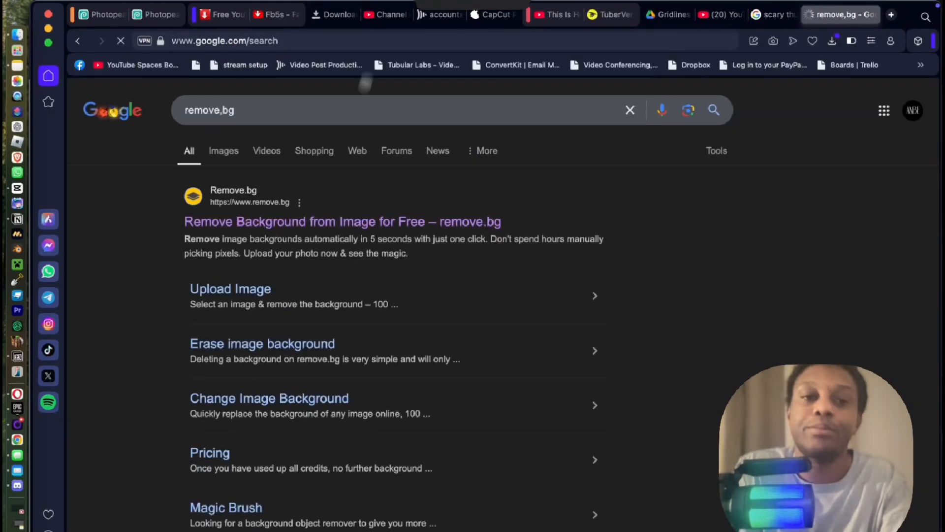
Open remove.bg, remove the background from the downloaded image 1600w-IAXzPs80SrA.png and download the cutout of the long-haired girl.
left_click(350, 221)
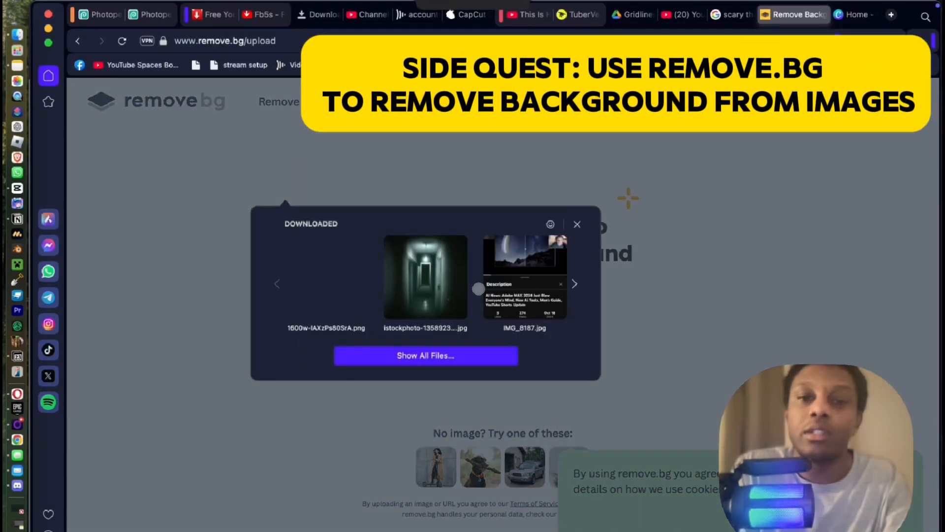
left_click_drag(320, 295, 322, 303)
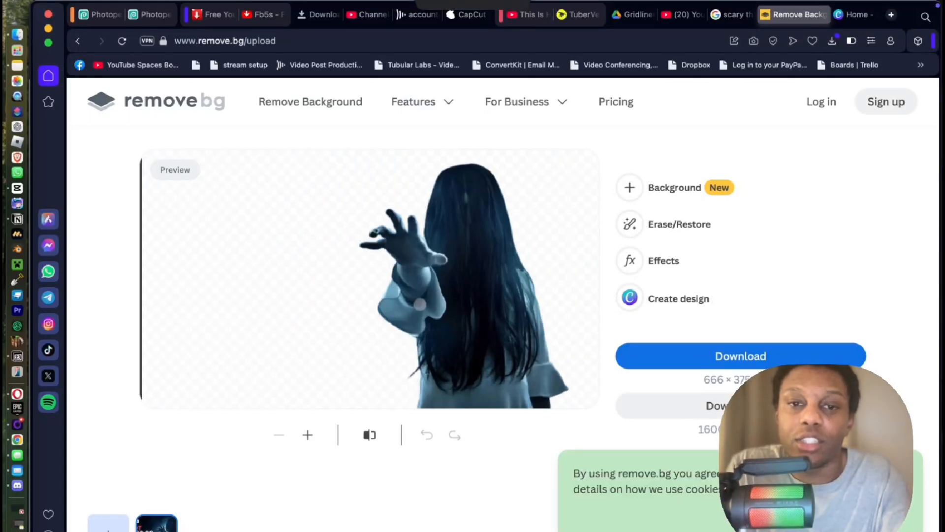
left_click(699, 357)
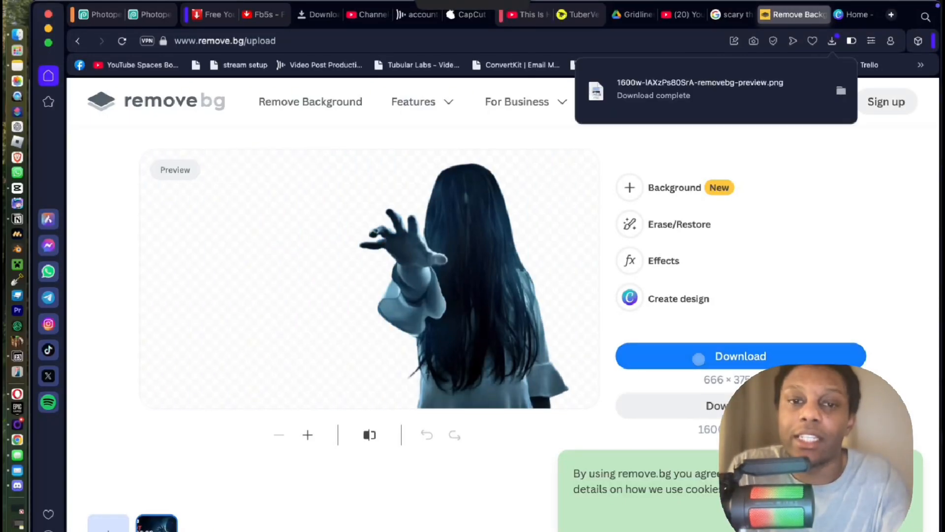
Switch to Canva, dismiss the team upgrade offer and create a blank YouTube Thumbnail design.
left_click(868, 16)
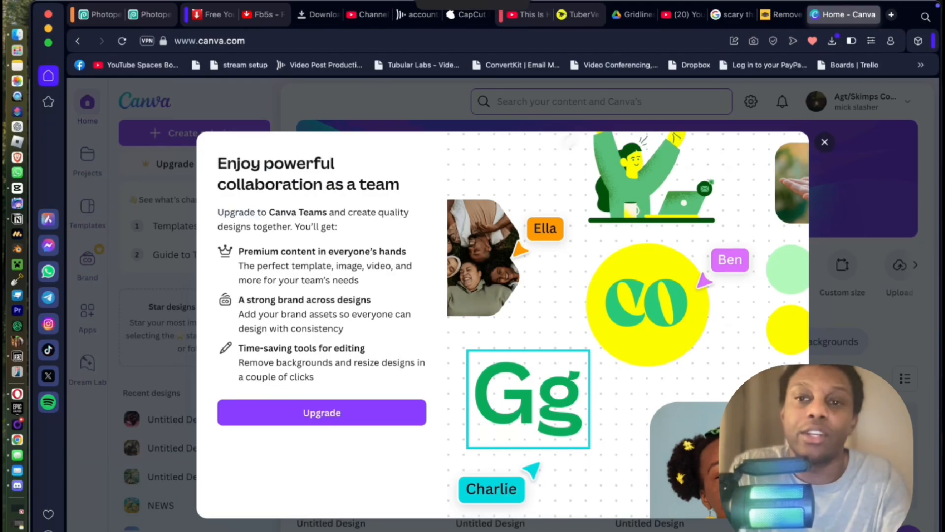
left_click(825, 142)
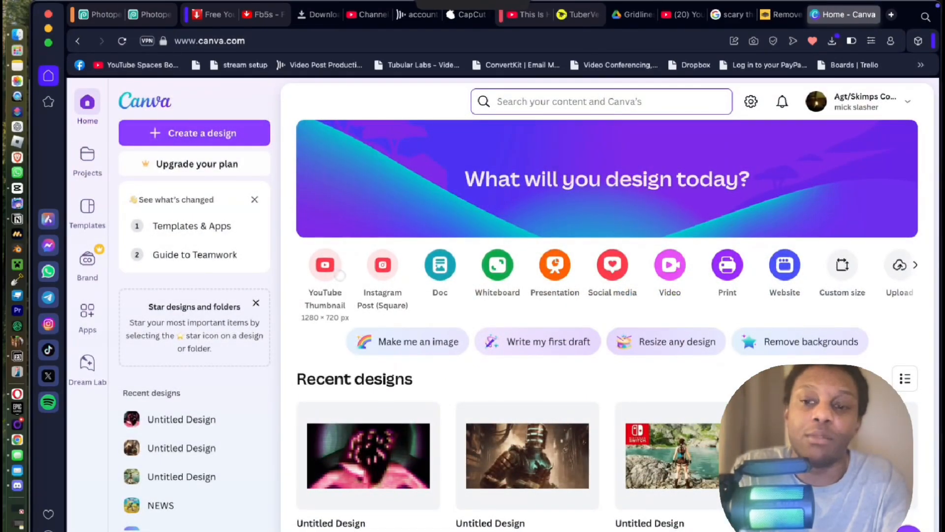
left_click(330, 269)
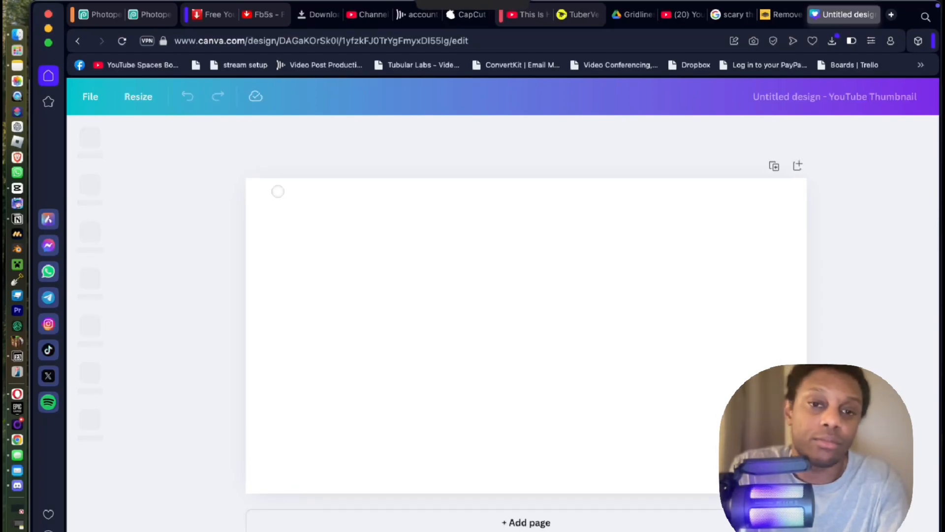
Upload the dark hallway photo as the full-page background, then upload the long-haired girl cutout and place it large over the left half.
left_click(90, 329)
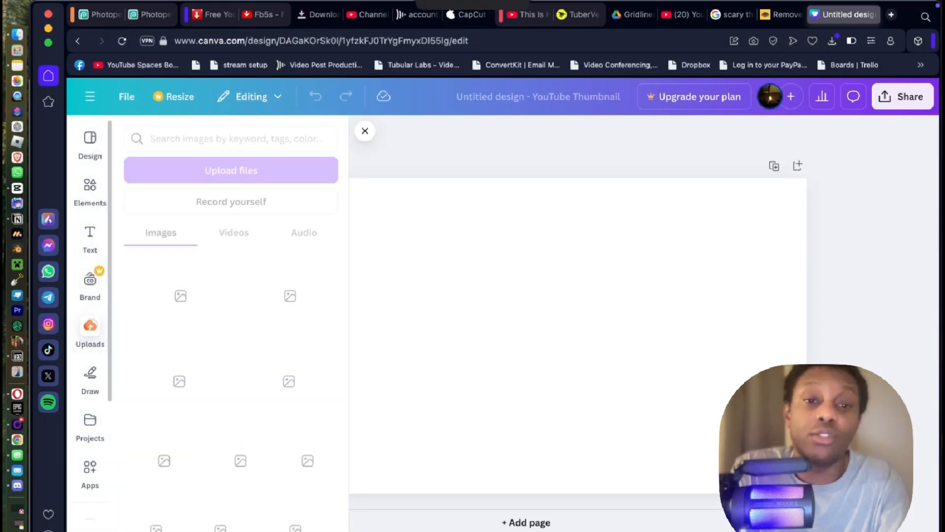
left_click(233, 170)
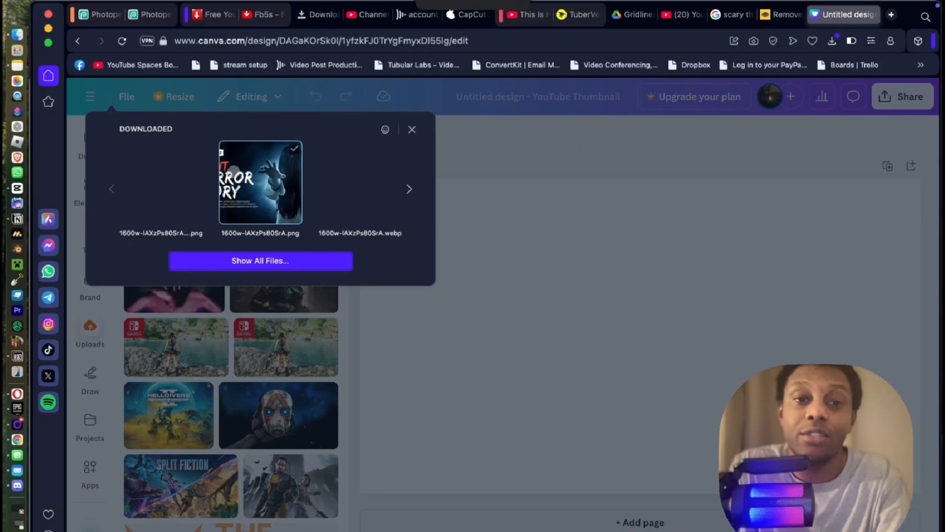
left_click(252, 260)
double_click(657, 232)
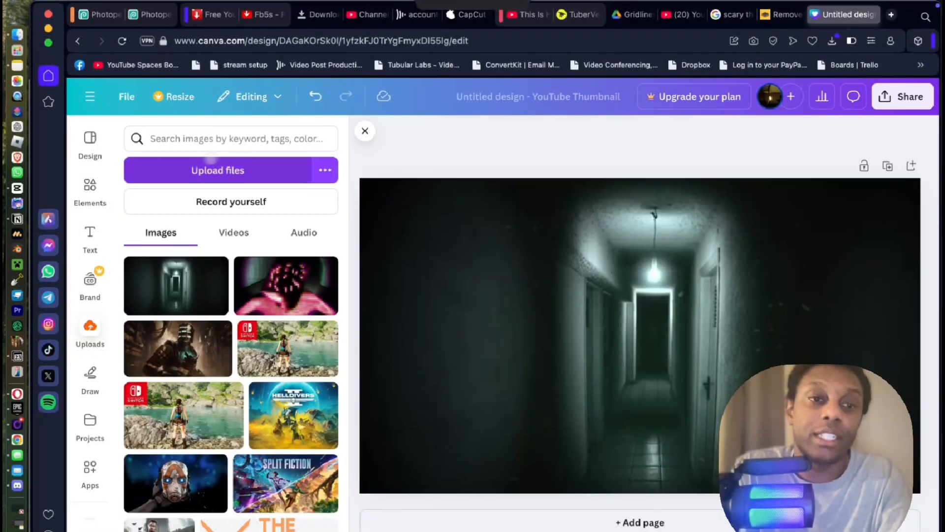
left_click(171, 169)
left_click(178, 202)
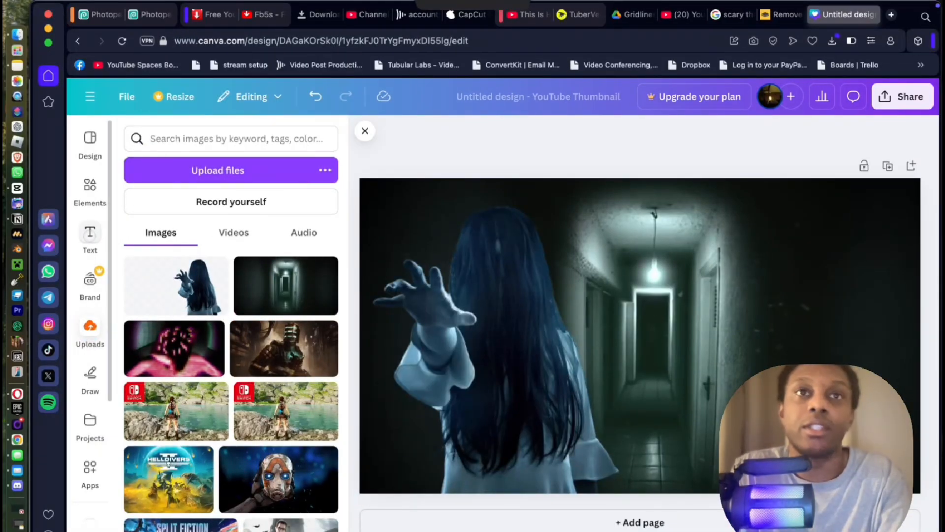
Add a text box over the hallway reading "SCARY".
left_click(89, 236)
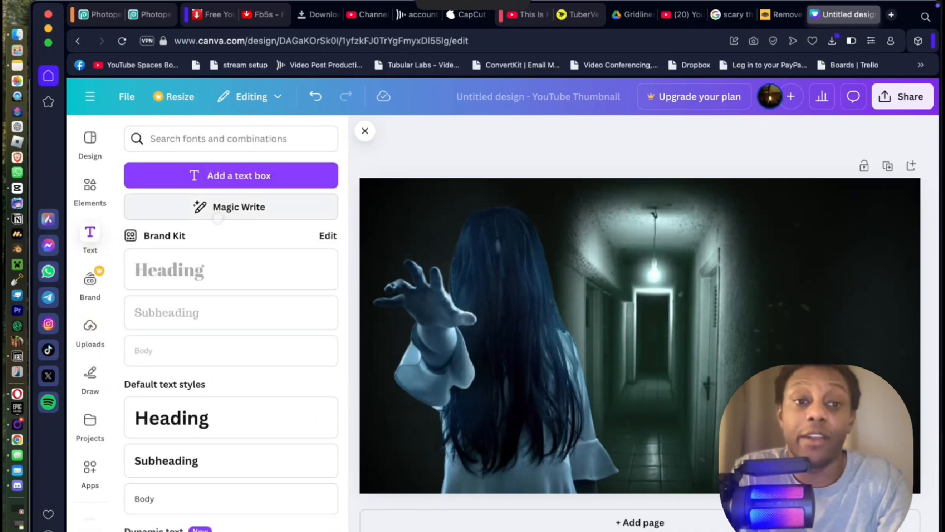
left_click(224, 176)
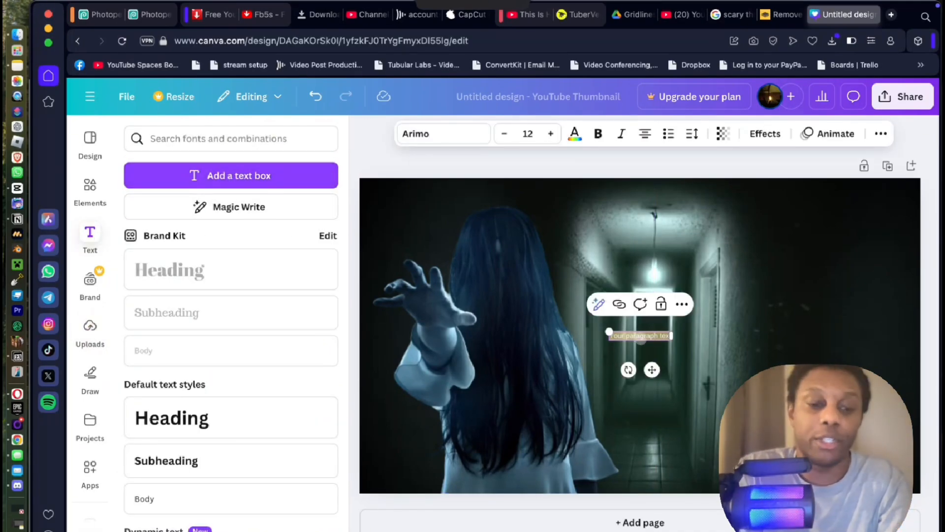
type("SCARY")
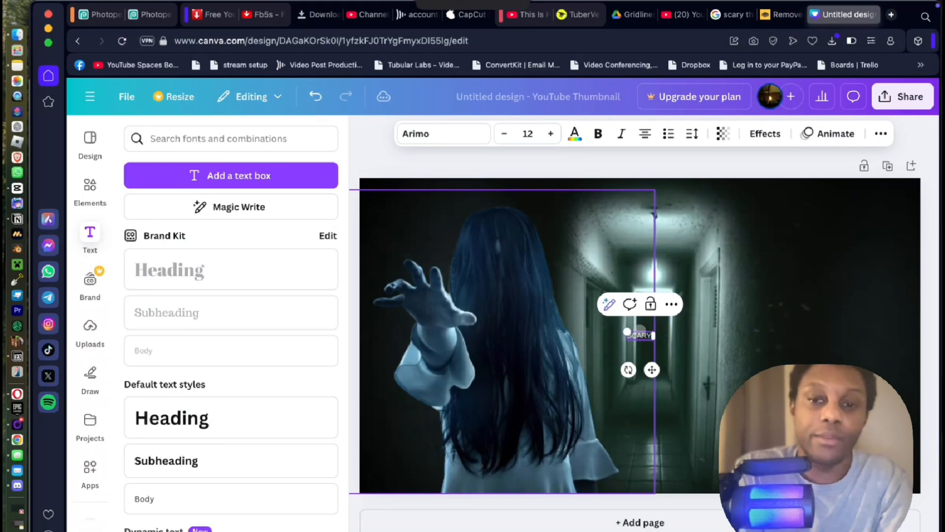
Replace the text box wording with "CHILLING".
key("Return")
key("BackSpace")
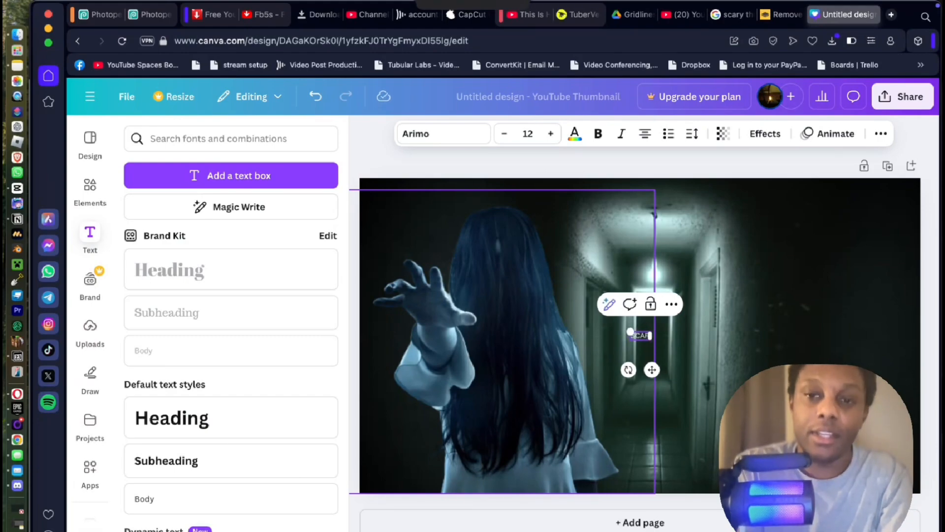
key("BackSpace")
key("BackSpace")
key("BackSpace")
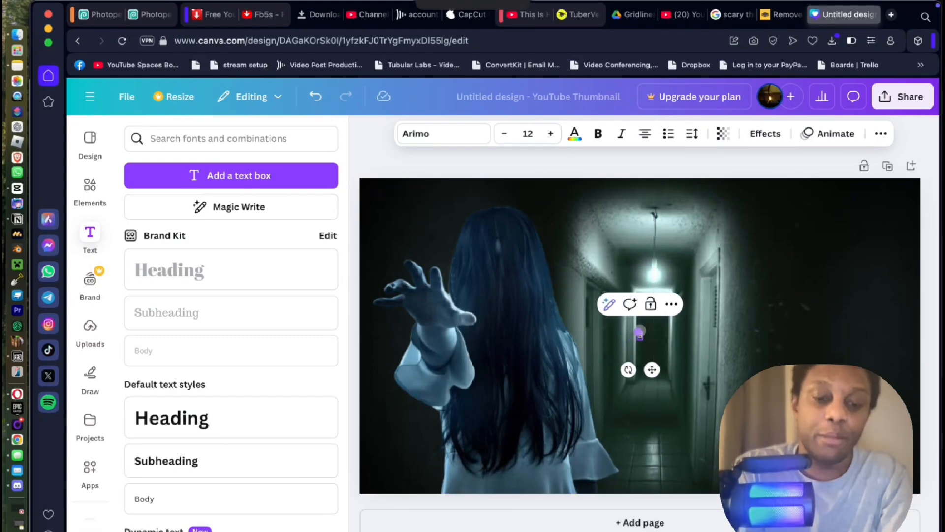
type("H")
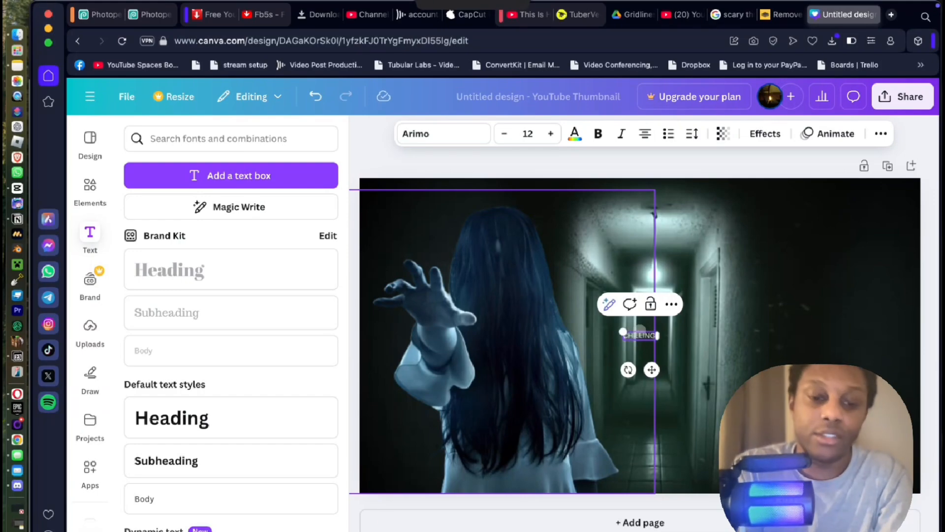
Complete the hallway text box so it reads "CHILLING REDDIT STORIES", with one word per line.
type("ILLING")
key("Return")
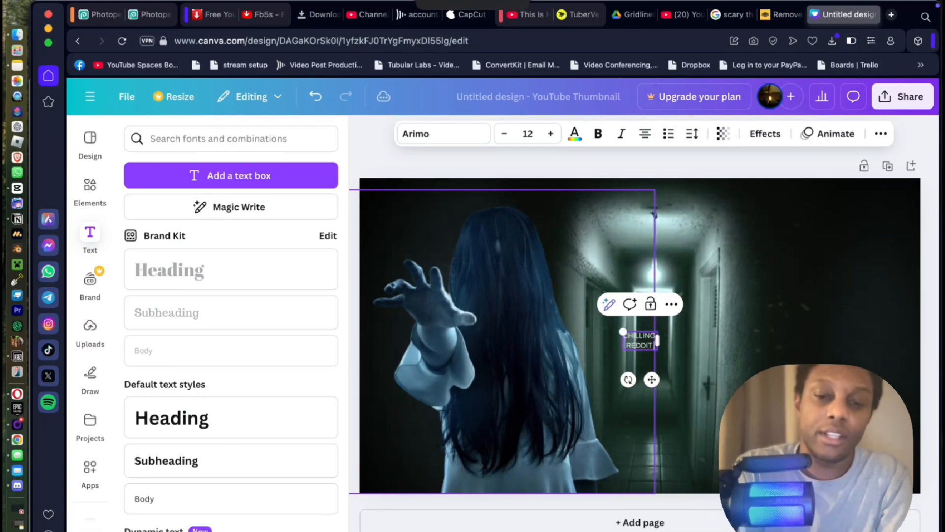
type("REDDIT")
key("Return")
type("STORIES")
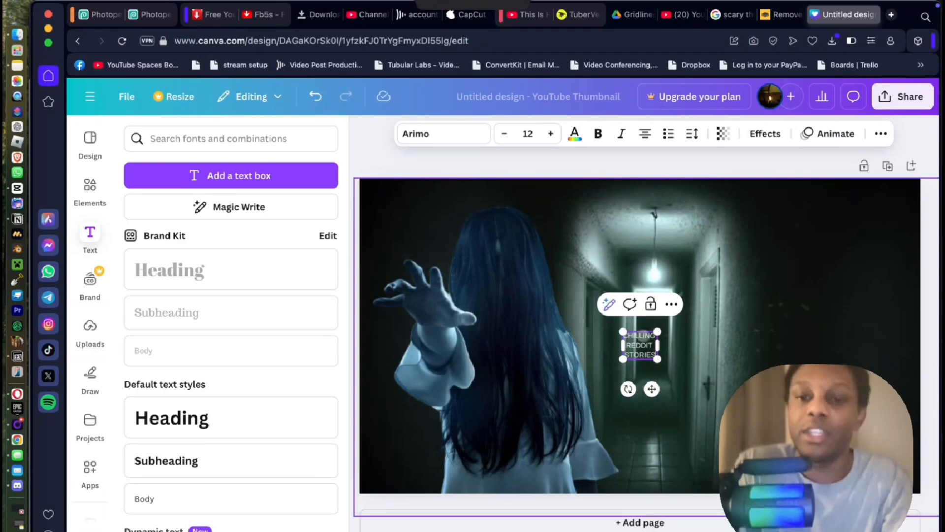
Enlarge the three-line text to about size 96.5 and place it over the hallway, beside the long-haired girl.
left_click_drag(658, 332, 899, 138)
left_click(597, 204)
left_click_drag(734, 246, 705, 324)
Apply a black Outline effect to the "CHILLING REDDIT STORIES" text with thickness 176.
left_click(765, 133)
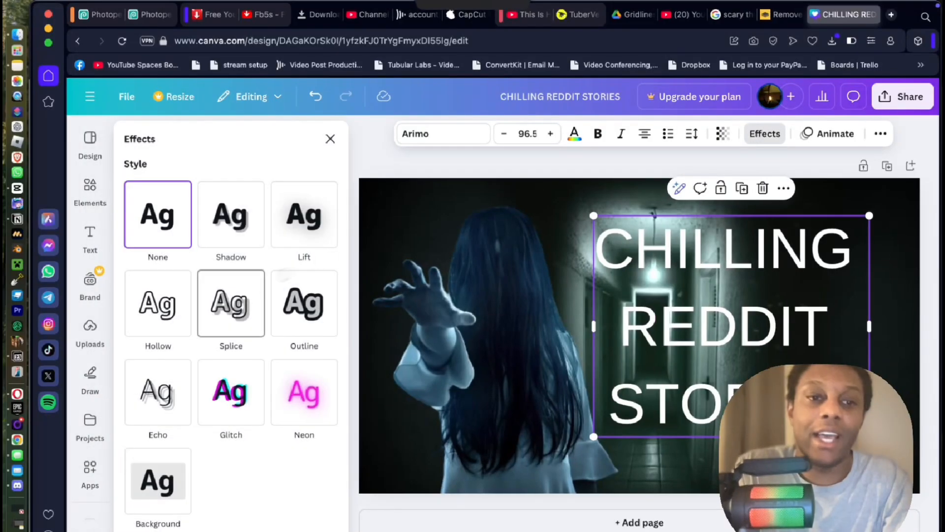
left_click(291, 313)
left_click_drag(160, 391, 162, 391)
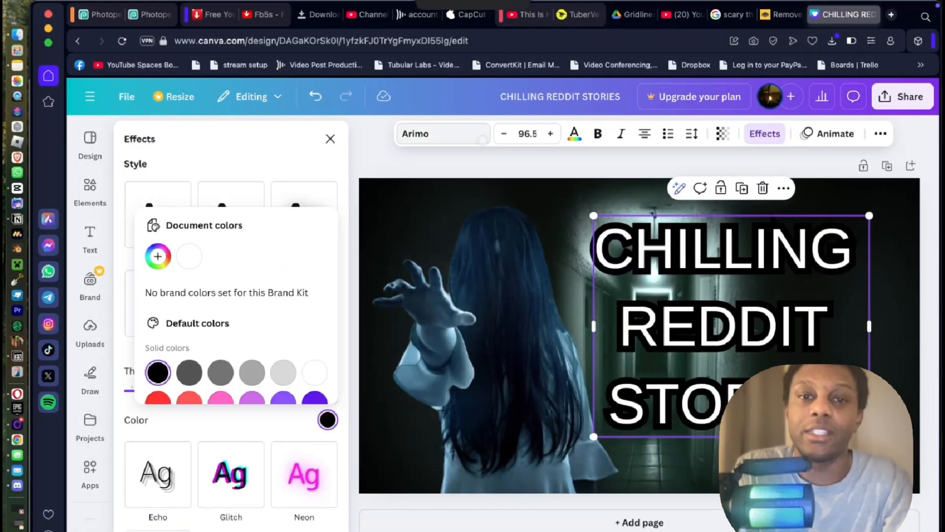
Search the fonts for "scary", apply Jeepers to the thumbnail text and enlarge it to about size 117.
left_click(483, 139)
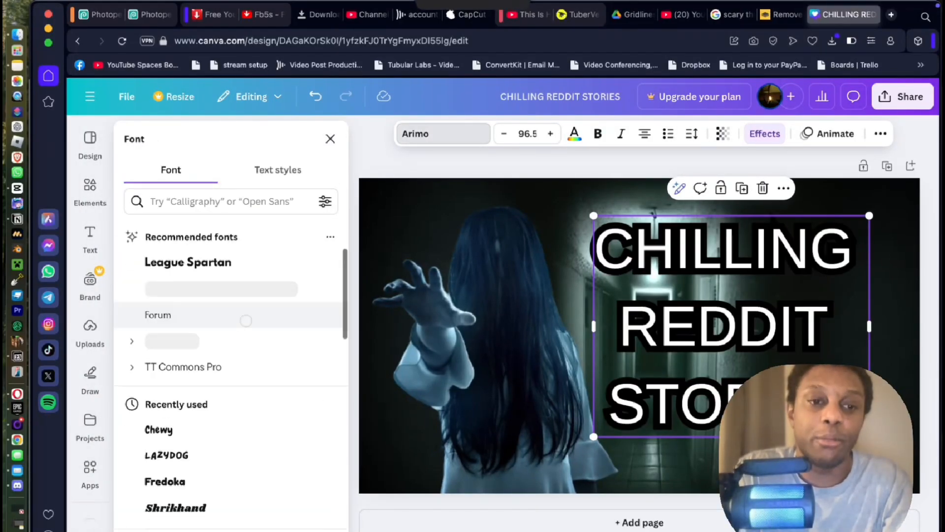
type("scary")
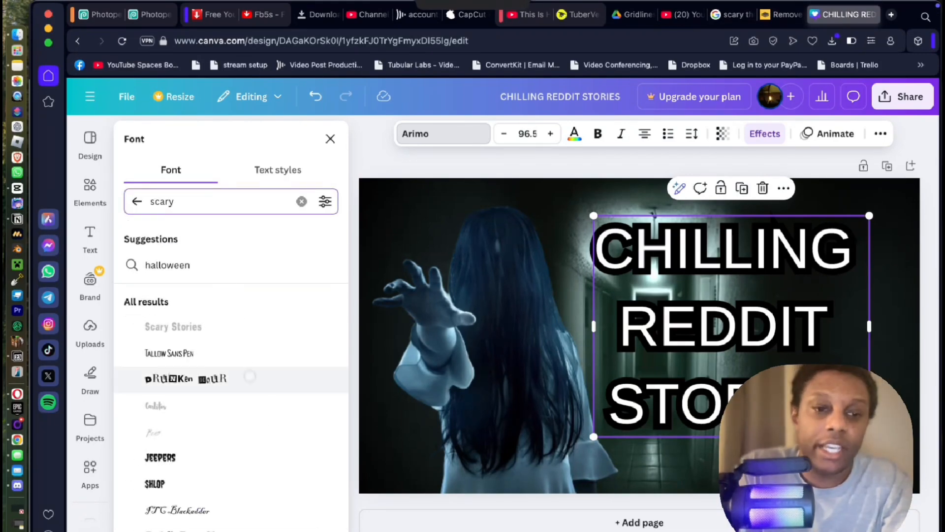
scroll(247, 387, "down", 3)
left_click(191, 368)
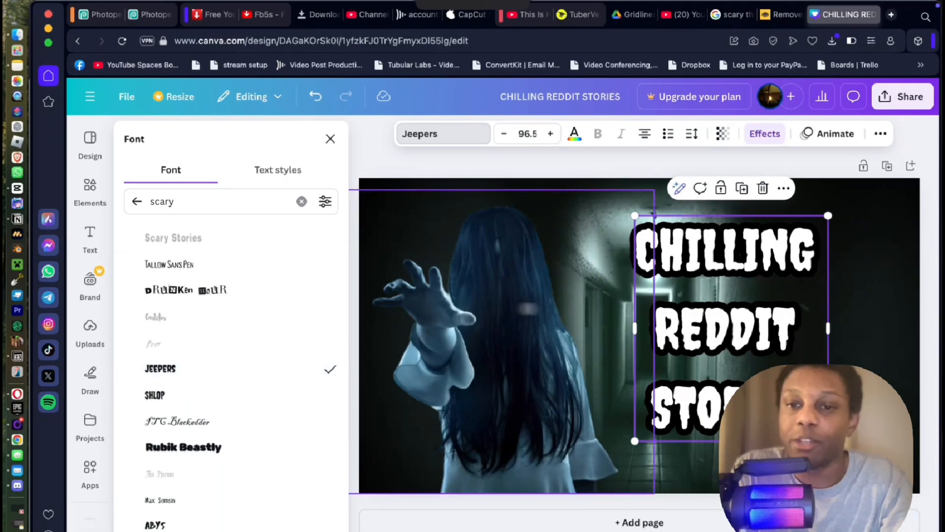
left_click_drag(887, 186, 890, 183)
left_click_drag(838, 239, 844, 274)
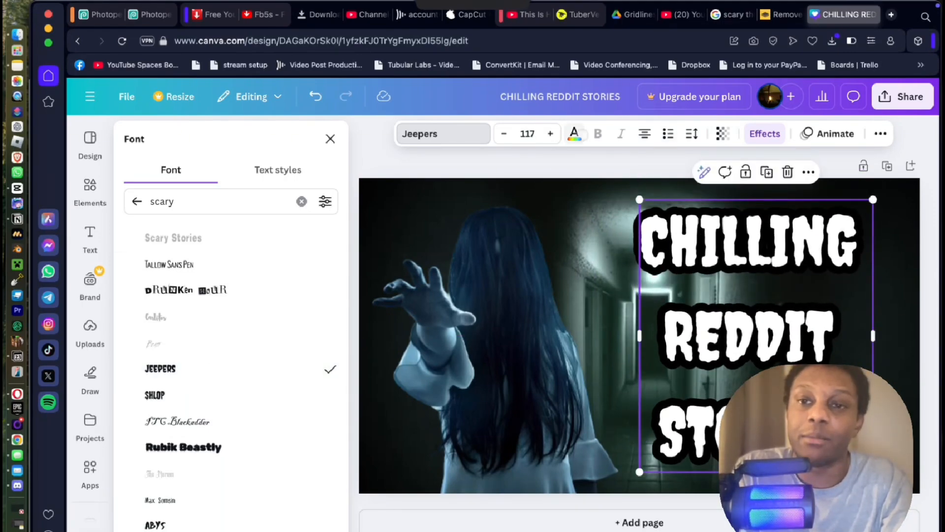
Change the text's outline color to red and deselect the text.
left_click(761, 134)
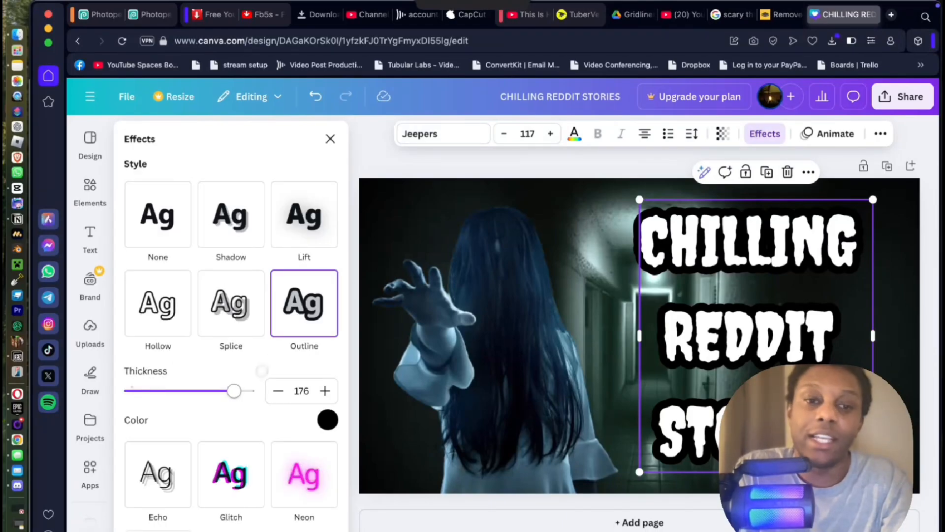
left_click(327, 419)
left_click(157, 399)
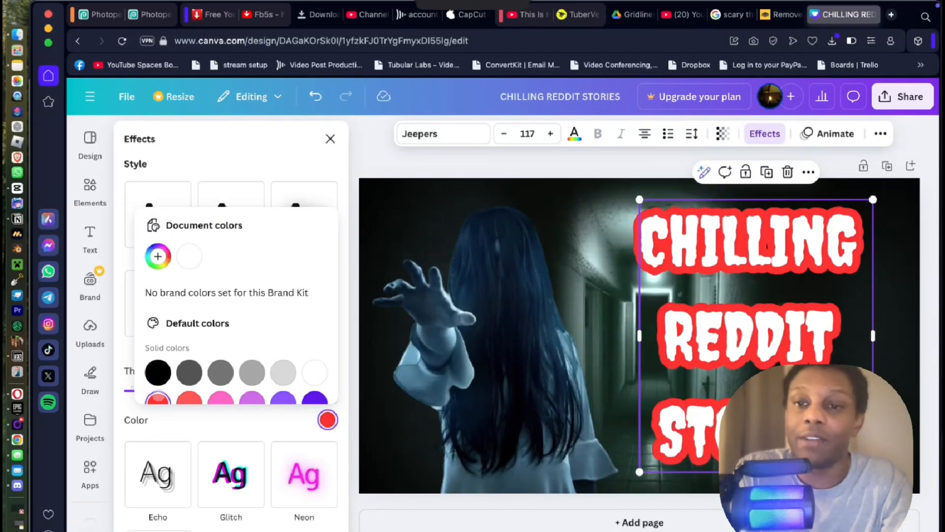
left_click(525, 287)
left_click(419, 164)
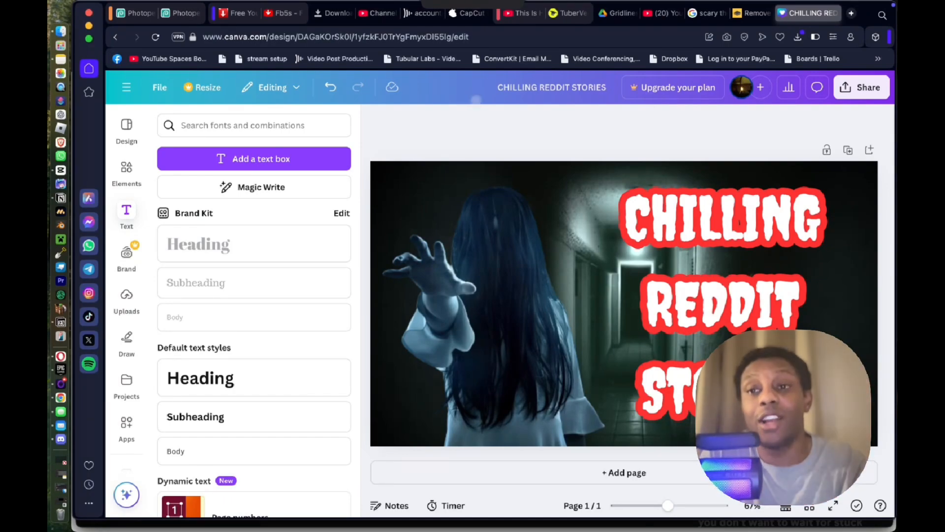
Open pexels.com in a new browser tab.
left_click(851, 14)
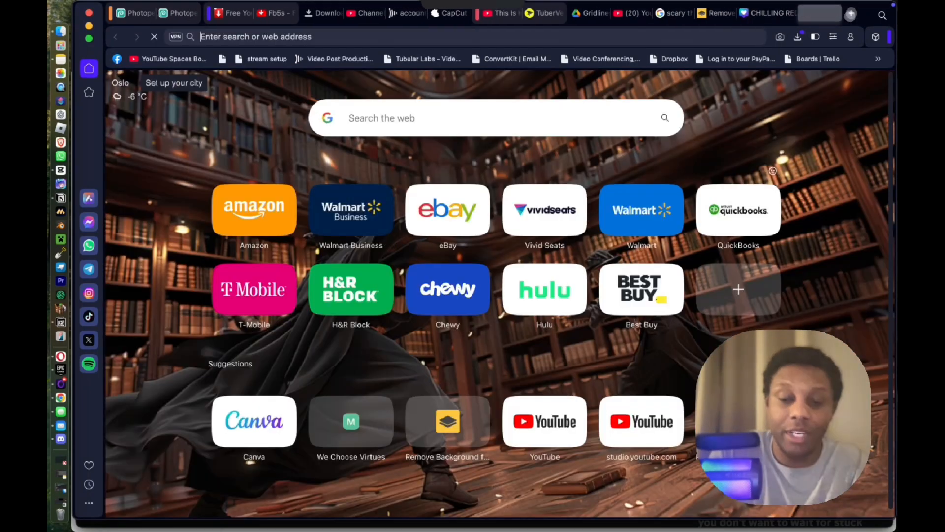
type("pexels.com")
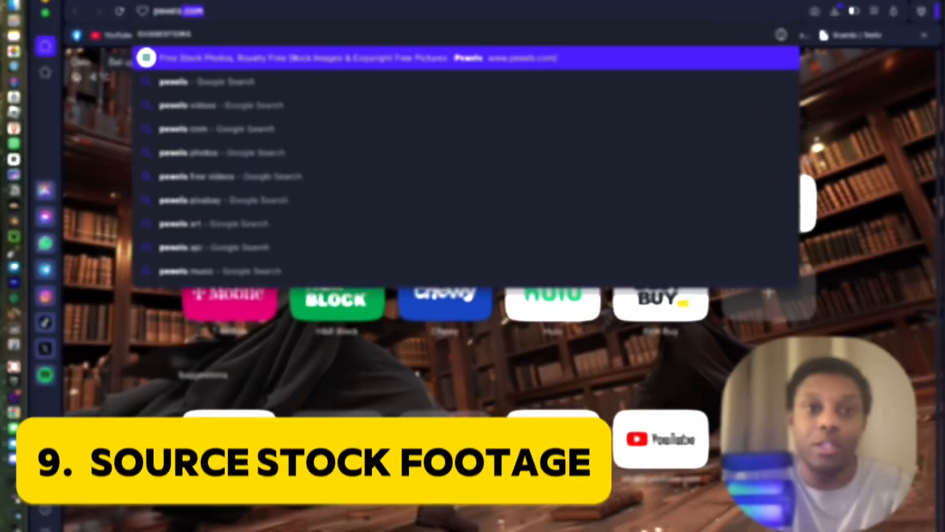
key("Return")
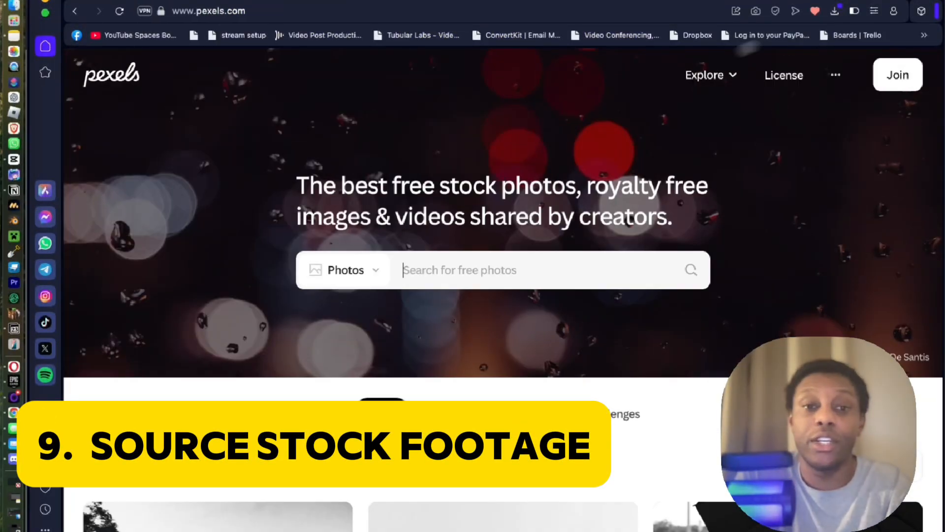
Switch the Pexels search to videos and search for "scary".
left_click(346, 270)
left_click(339, 341)
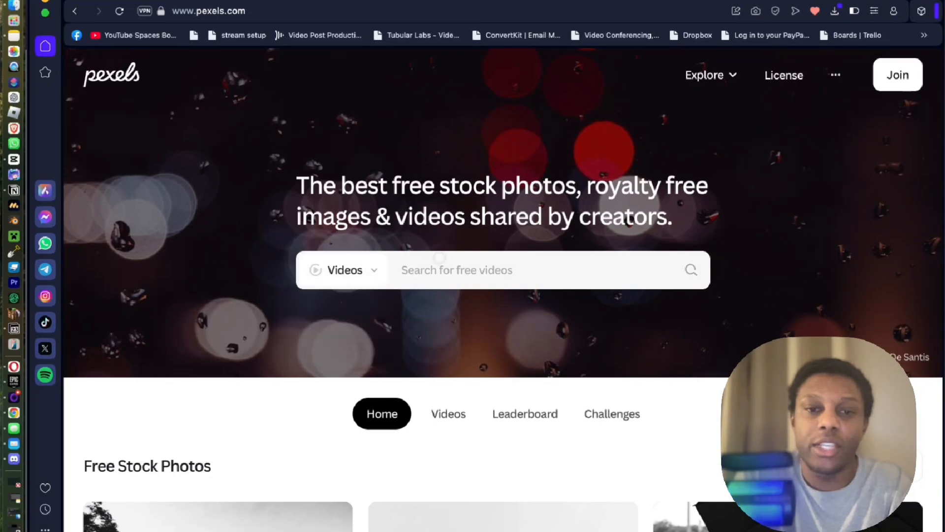
left_click(447, 269)
type("scary")
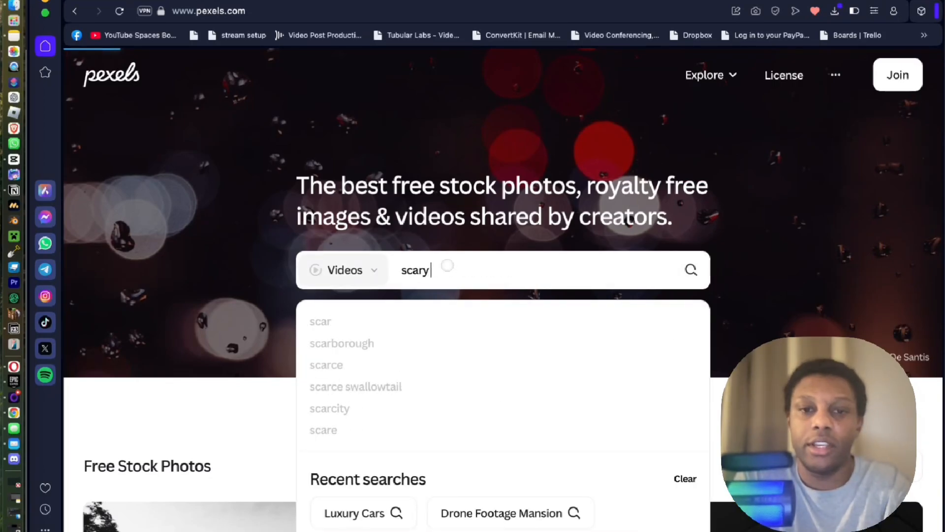
key("Return")
Download the masked hooded figure clip and the black-and-white clip of the figure with a bag over its head, dismissing each thank-you prompt.
scroll(394, 275, "up", 1)
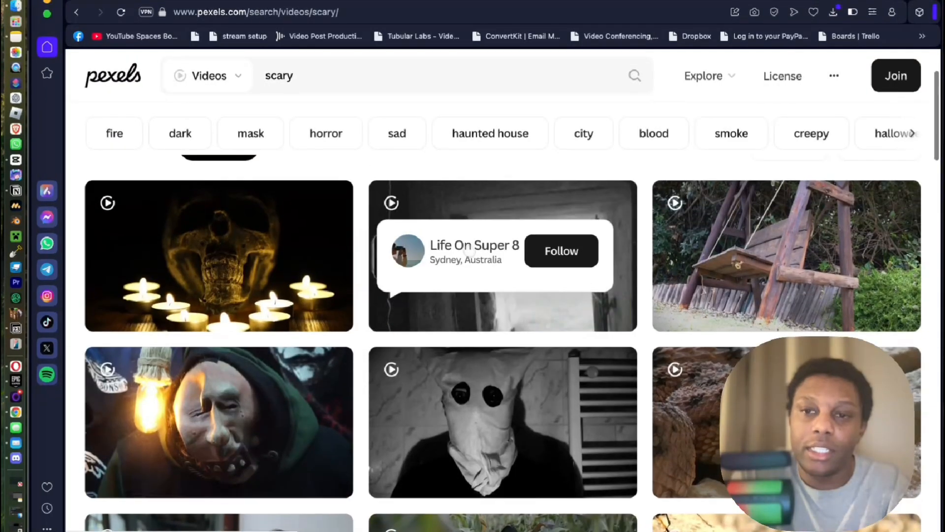
scroll(500, 341, "down", 2)
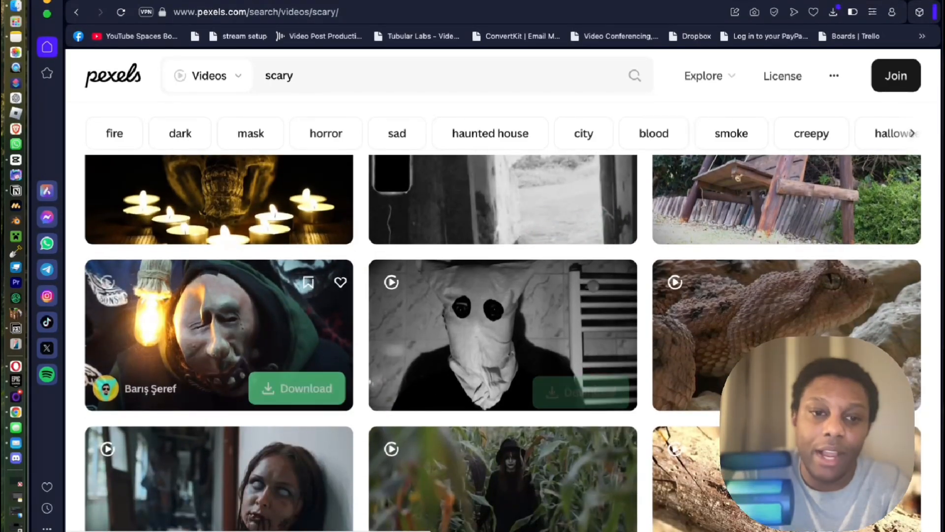
left_click(272, 384)
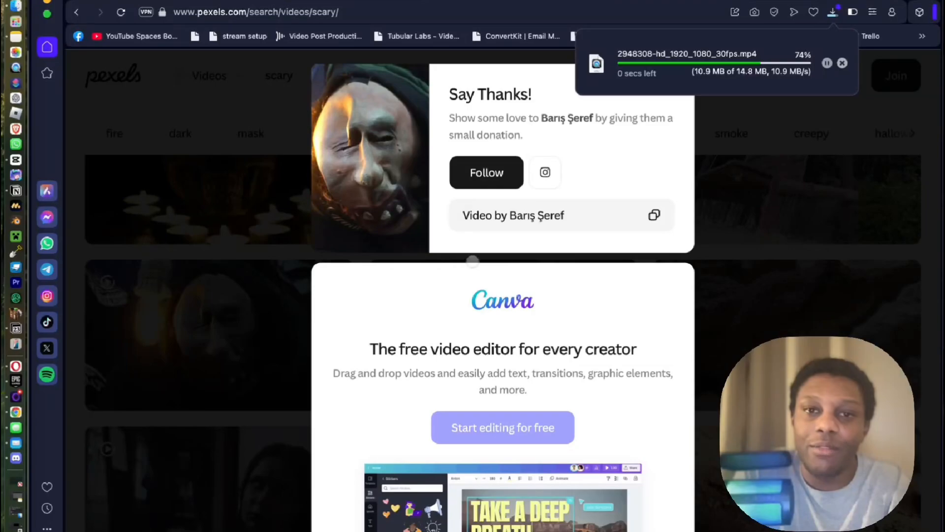
left_click(763, 166)
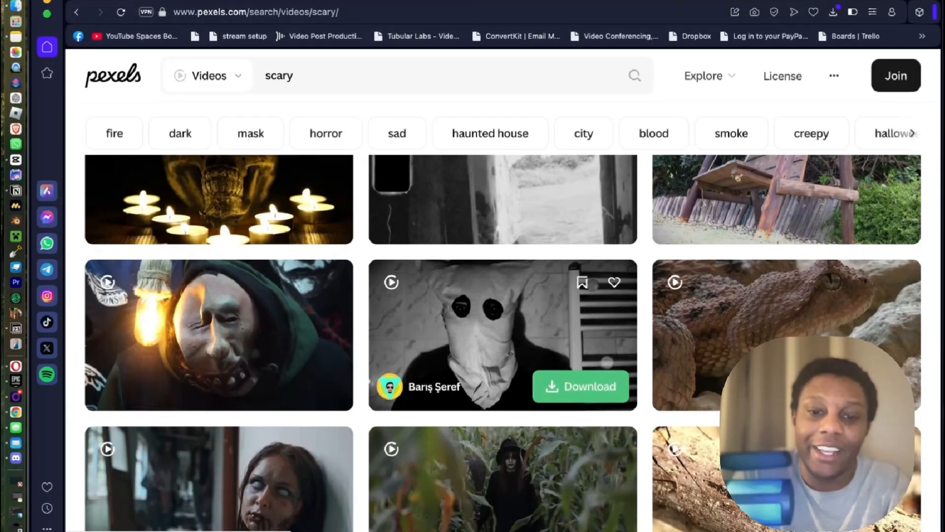
left_click(587, 387)
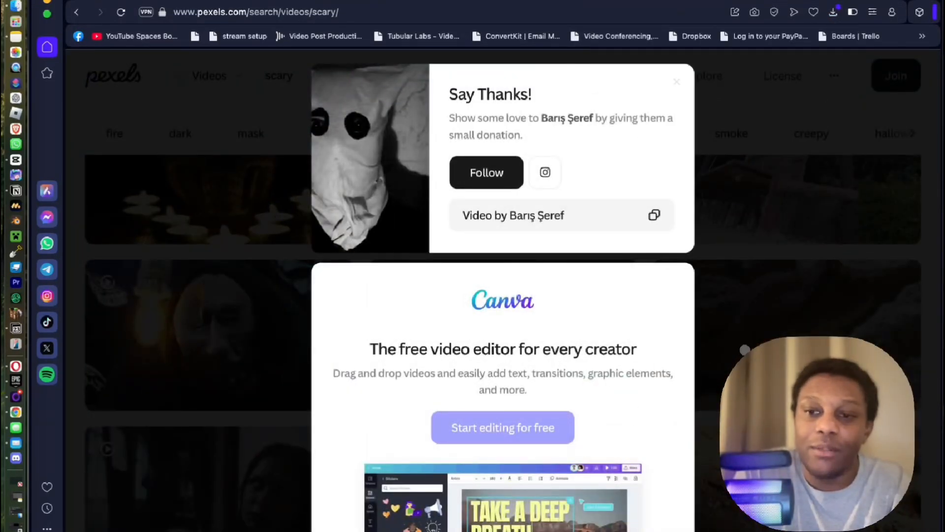
left_click(740, 348)
Download the dark figure in the cornfield and the red-lit laughing clown clips, dismissing each thank-you prompt.
scroll(741, 348, "down", 2)
scroll(581, 298, "down", 3)
scroll(581, 298, "up", 1)
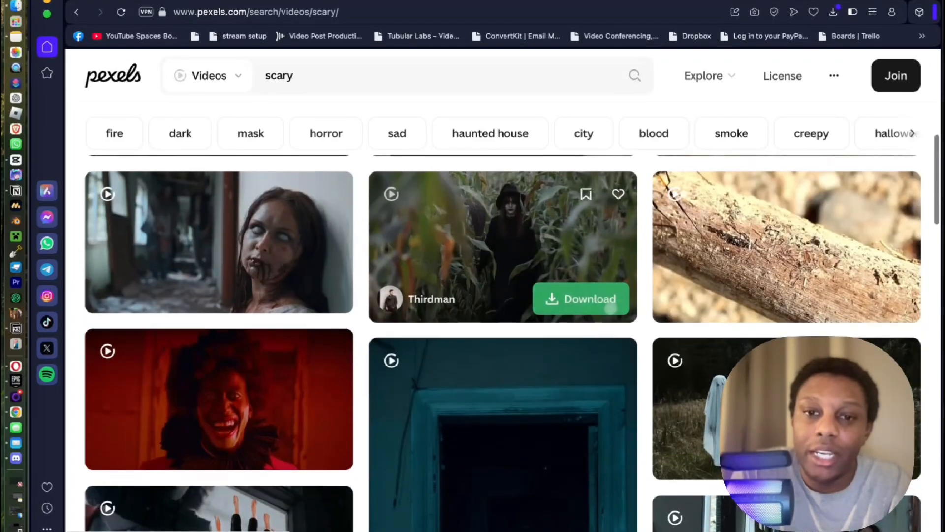
left_click(581, 298)
left_click(740, 258)
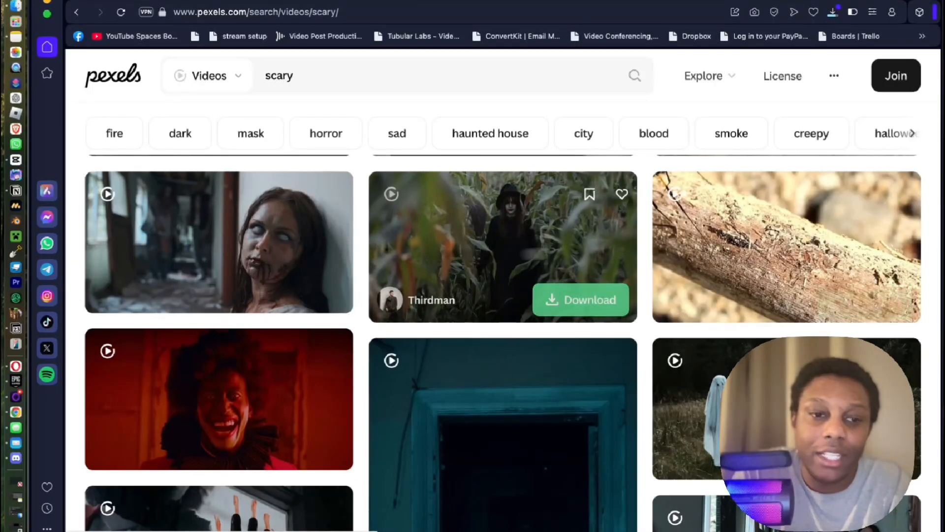
scroll(416, 266, "down", 4)
left_click(301, 258)
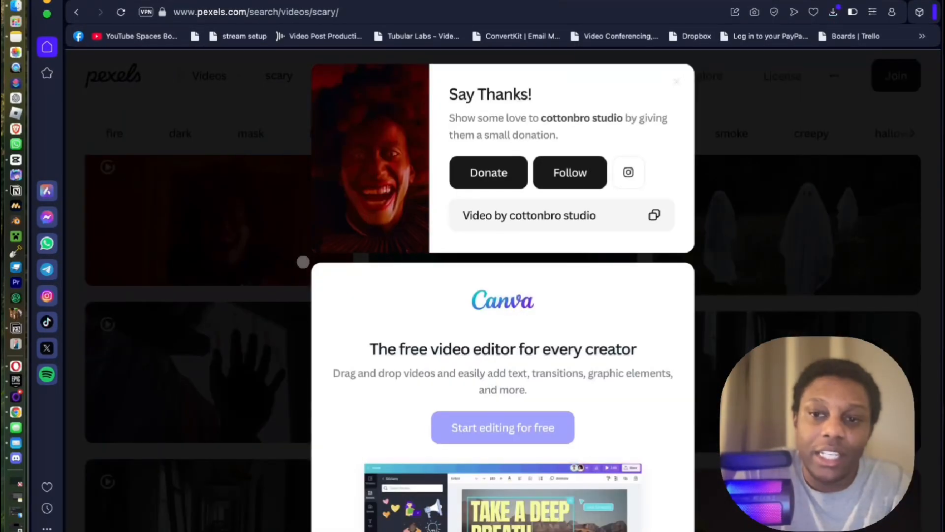
left_click(815, 219)
Download the clip of the empty, derelict hallway with windows along one side.
scroll(817, 231, "down", 4)
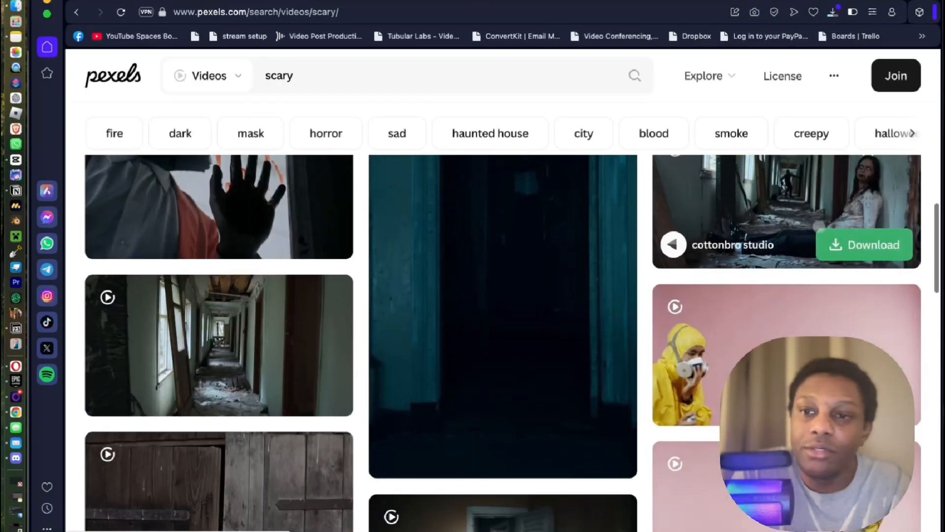
scroll(821, 248, "down", 3)
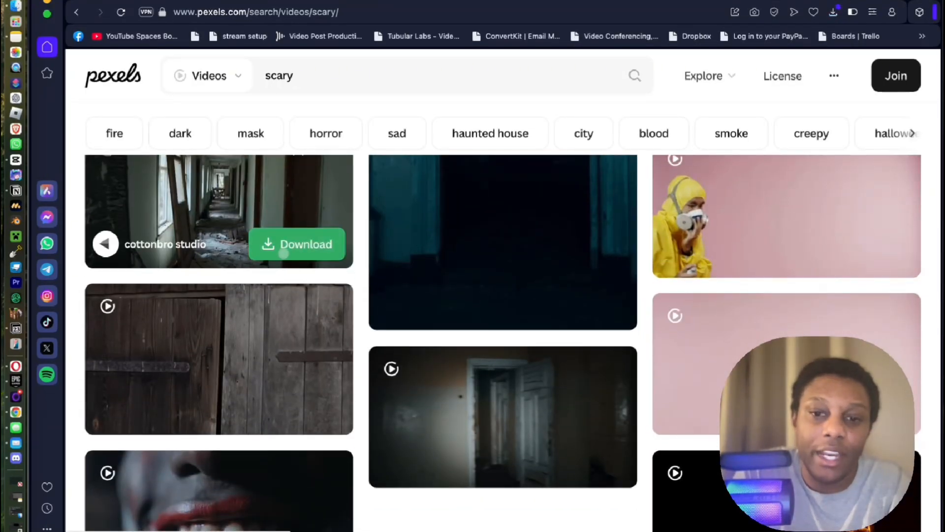
left_click(283, 253)
left_click(285, 248)
scroll(510, 480, "down", 2)
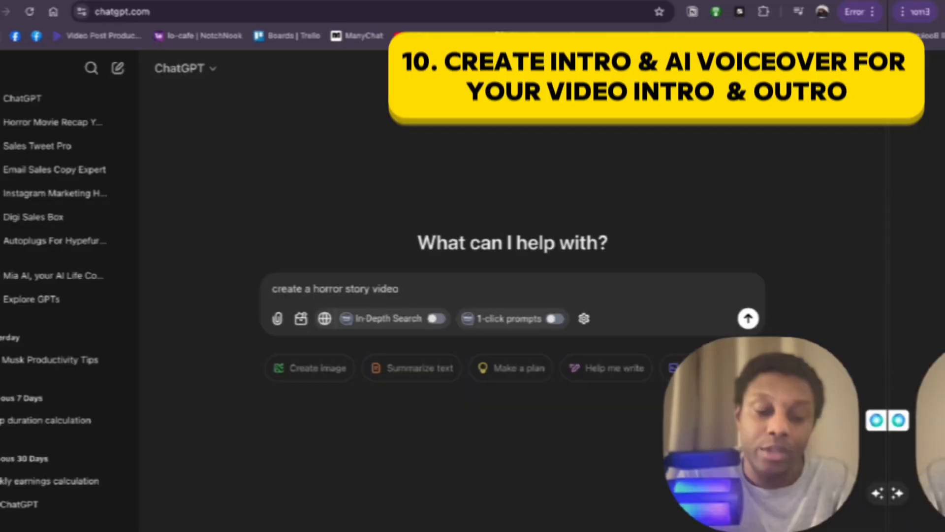
Switch to ChatGPT and draft the prompt "create a horror story video script for youtube for my channel horror central based on".
type("script")
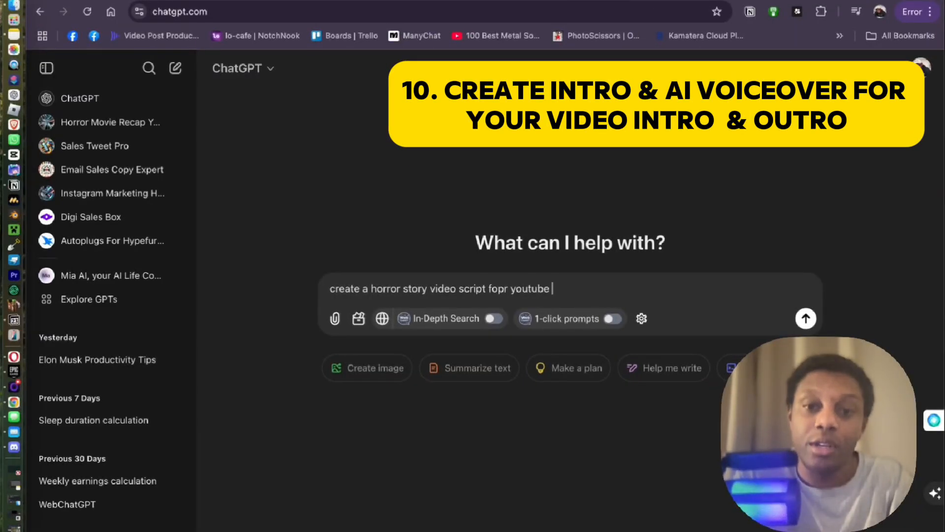
type(" fopr")
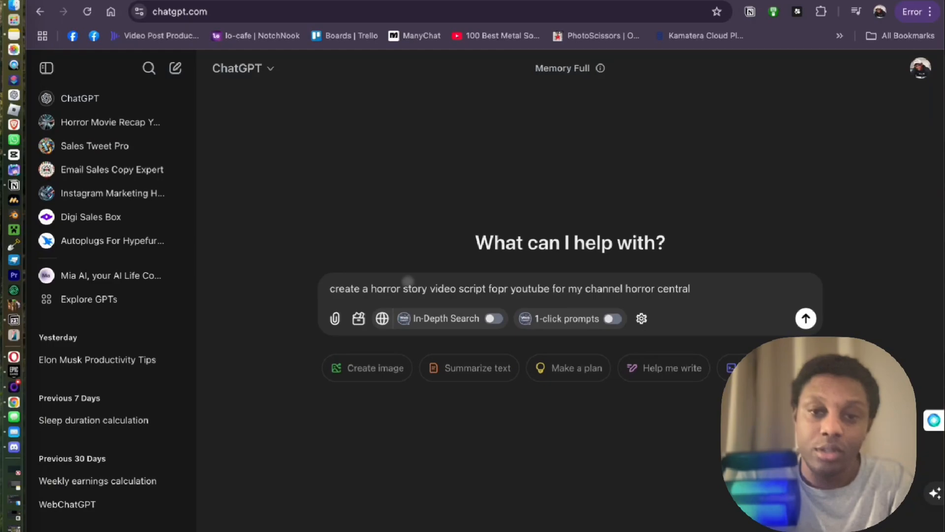
key("BackSpace")
key("BackSpace")
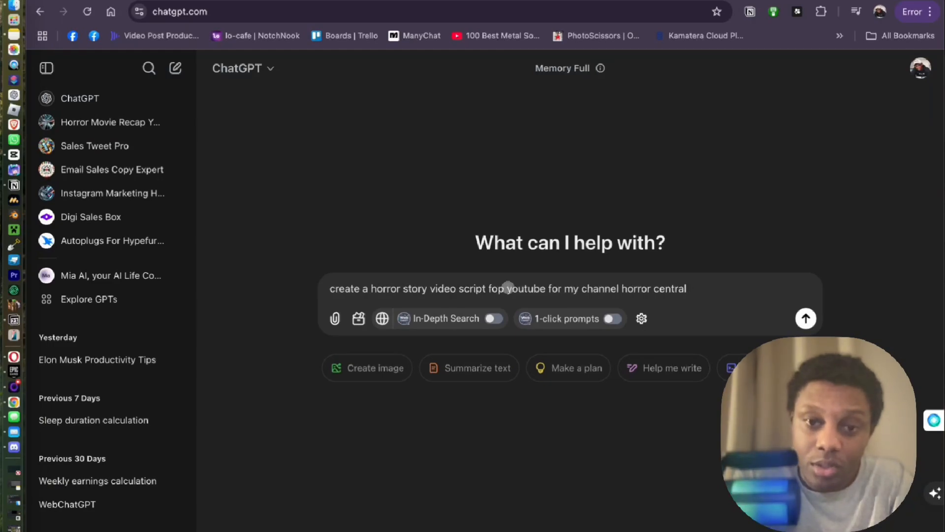
type("r")
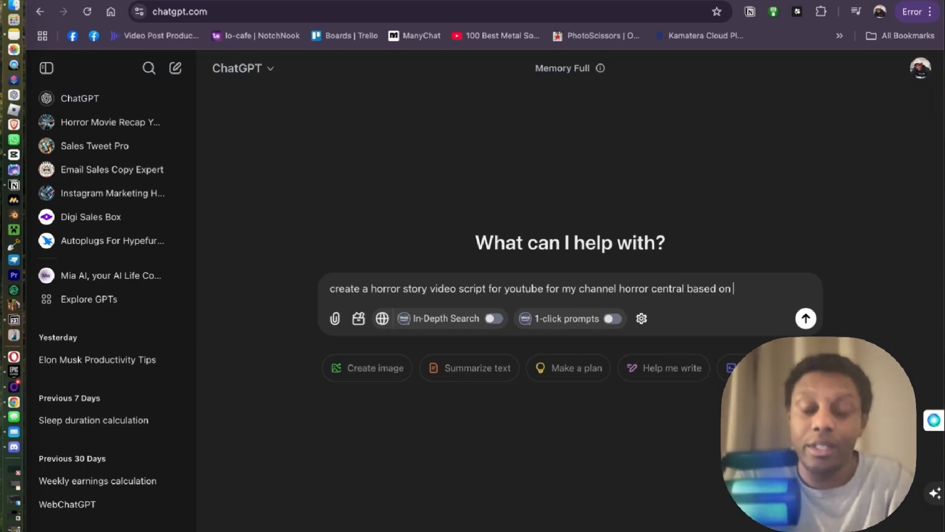
Add "this topic: A Wild Animal Stalked My Cul-De-Sac Ove The Summer (only an intro not a full story)" and send the prompt.
type("this topic: A Wild Animal Stalked My Cul-De-Sac Ove The Summer (onl")
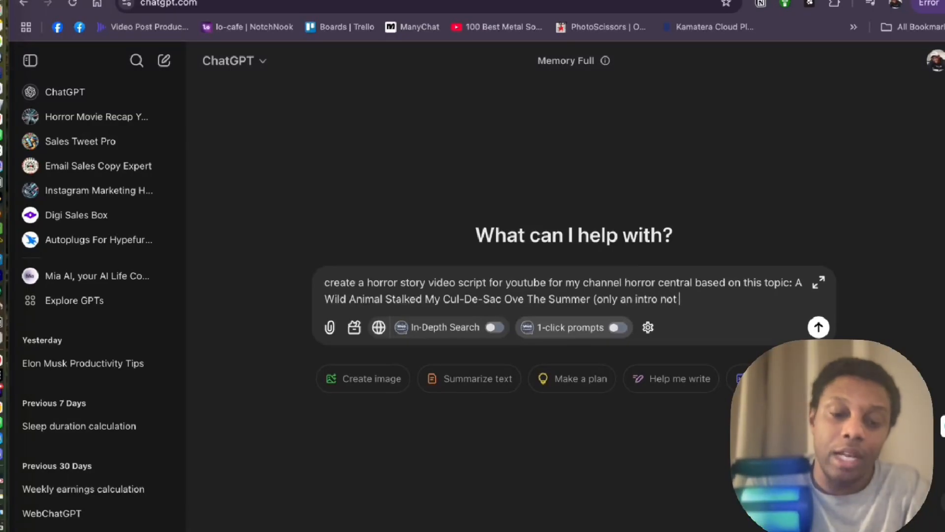
type("y an intro not a full ts")
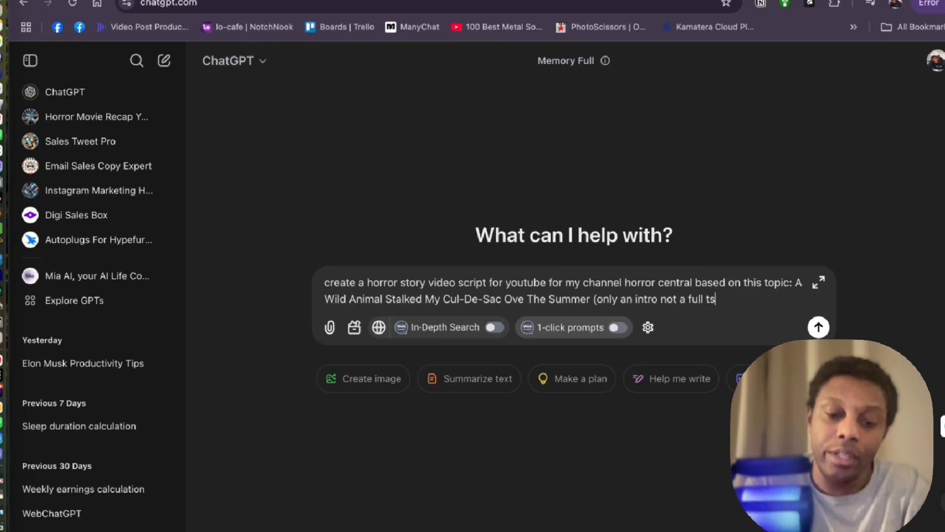
key("BackSpace")
key("BackSpace")
type("story)")
key("Return")
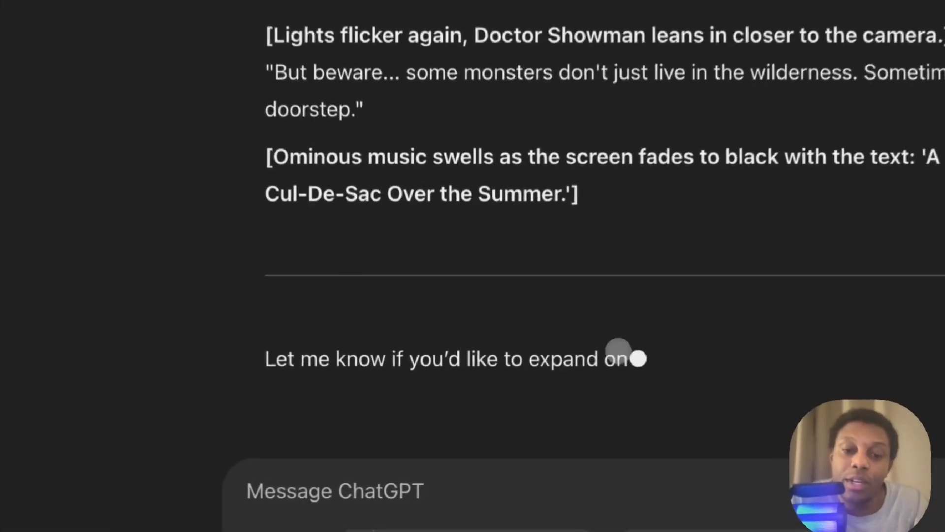
scroll(454, 247, "up", 10)
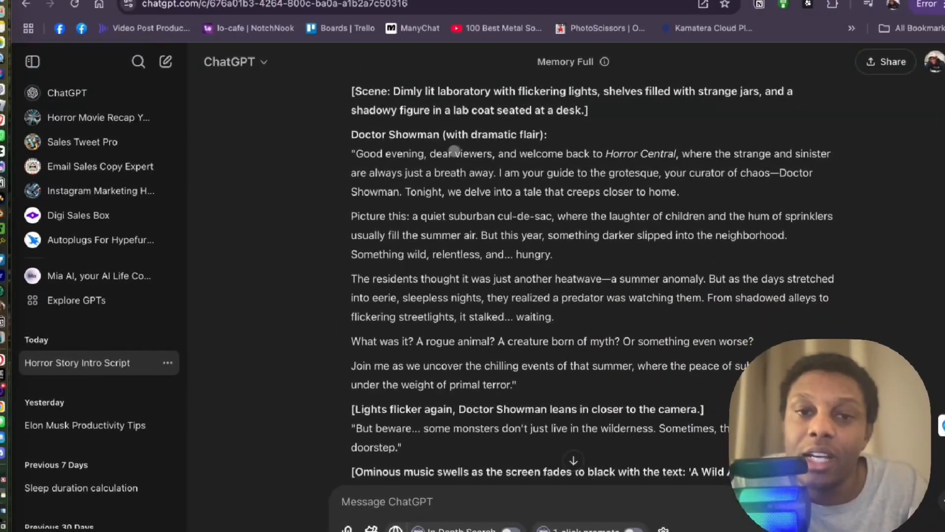
Review the opening passages of the Doctor Showman intro script and copy the full response.
left_click_drag(431, 154, 609, 192)
left_click(629, 183)
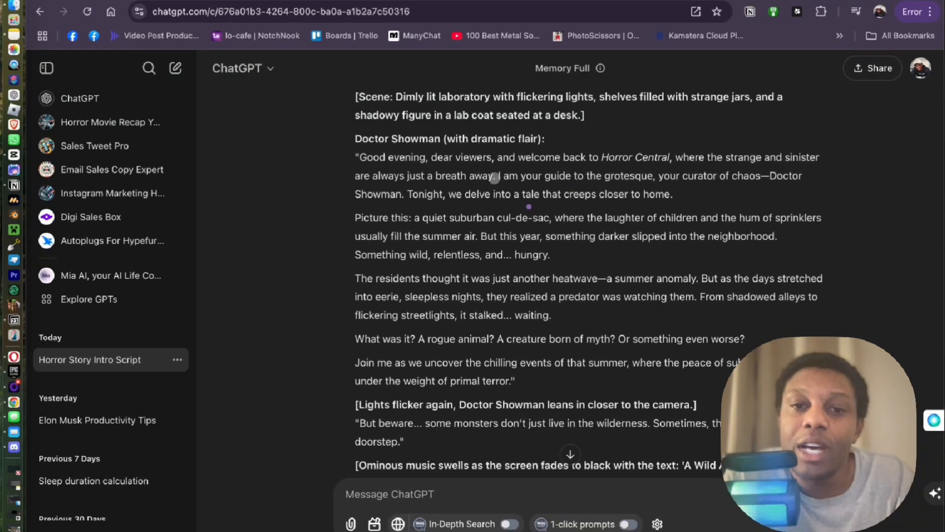
left_click_drag(359, 156, 494, 182)
left_click(509, 185)
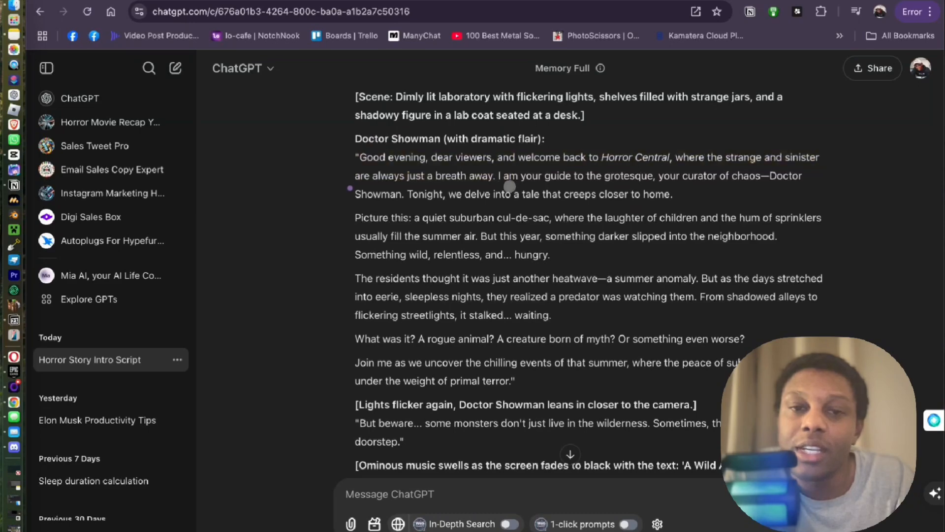
left_click_drag(416, 191, 582, 229)
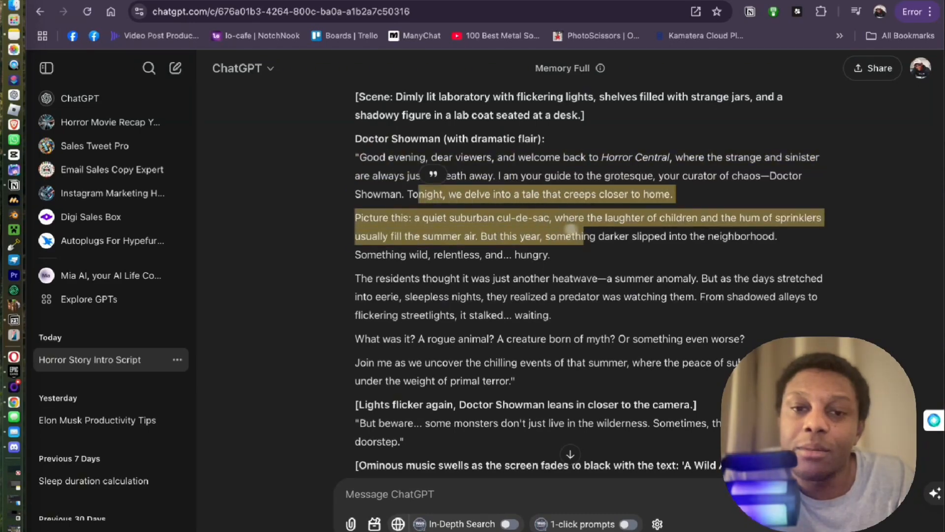
left_click(418, 231)
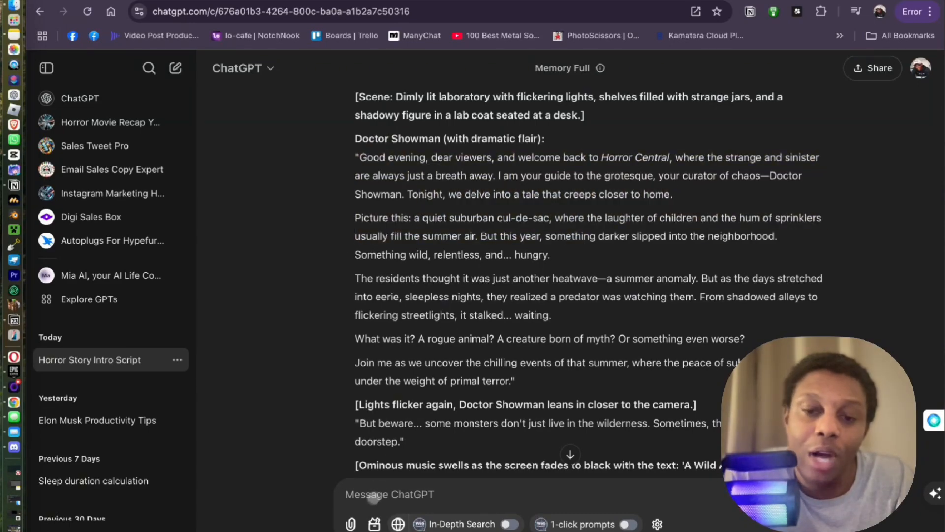
scroll(500, 382, "down", 3)
left_click(381, 422)
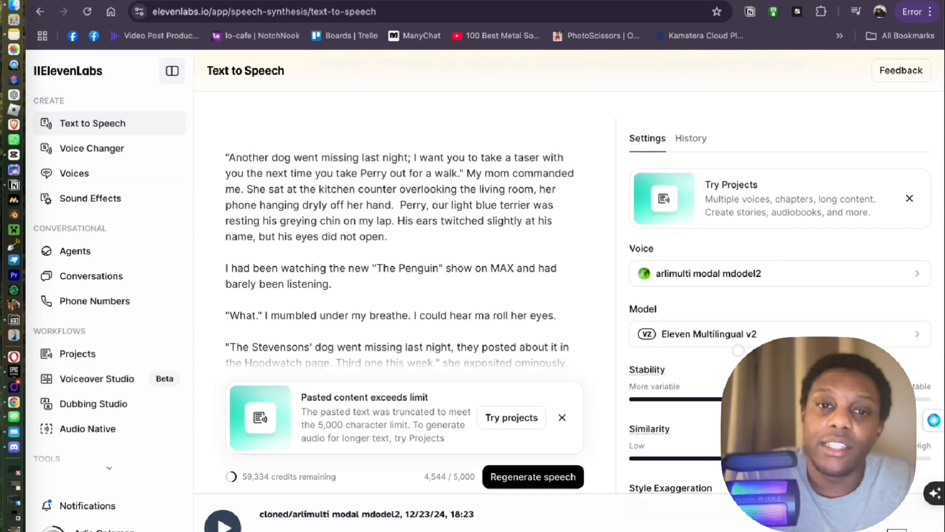
Switch to ElevenLabs and download the generated story voiceover to the Desktop as "vo for story".
left_click(897, 530)
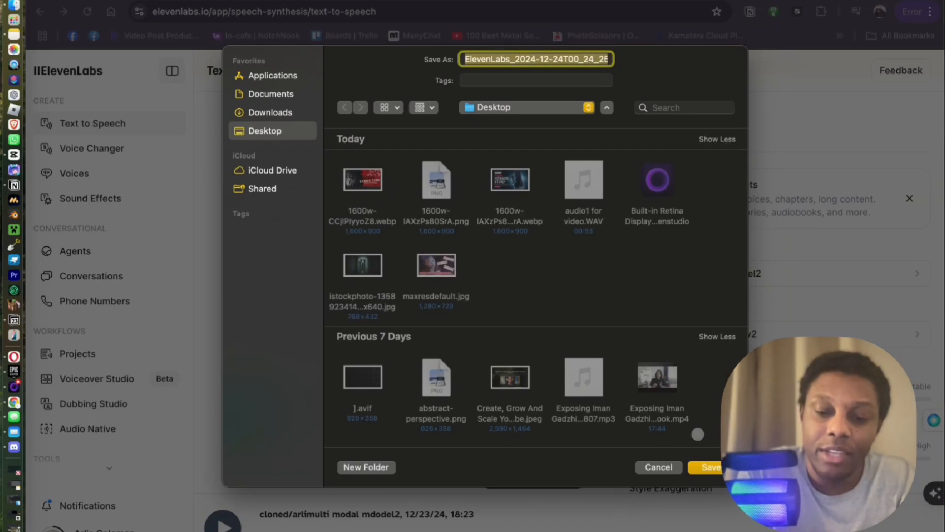
type("vo for story")
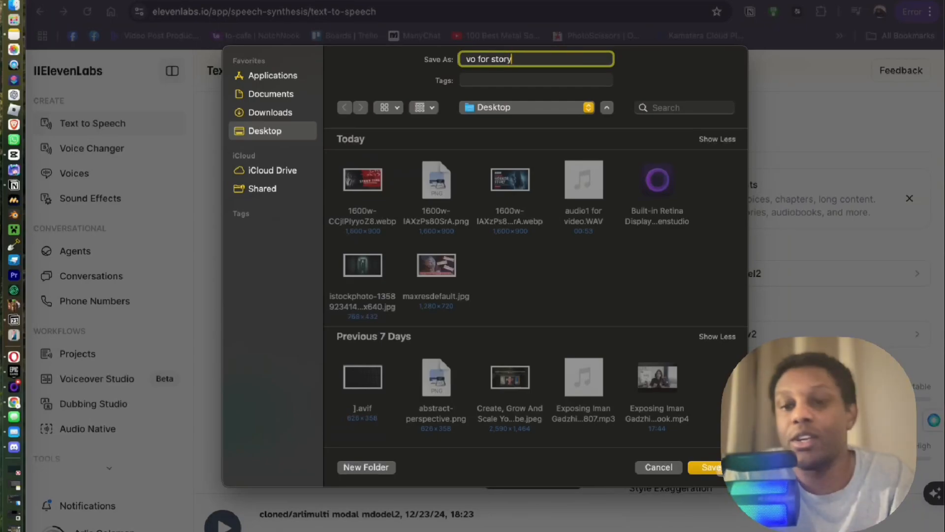
key("Return")
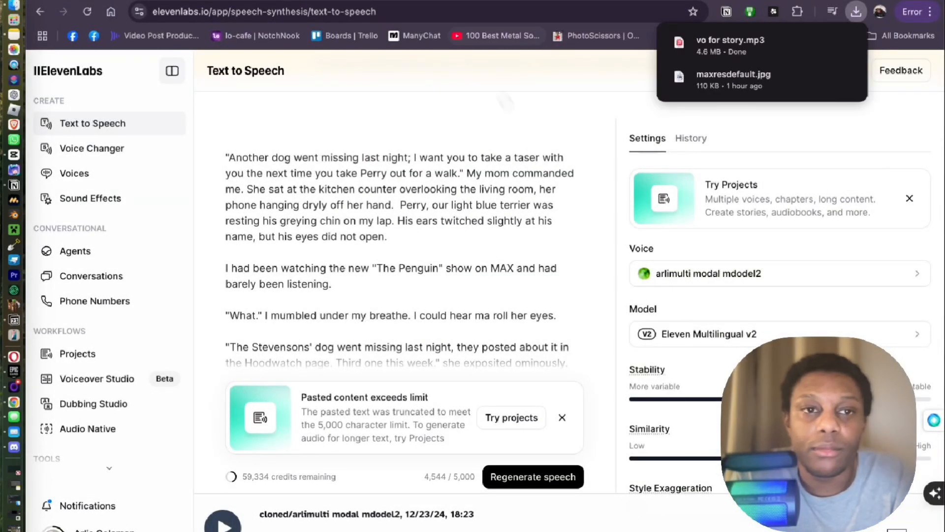
Open elevenlabs.io and enter the app to prepare speech for the intro.
left_click(497, 36)
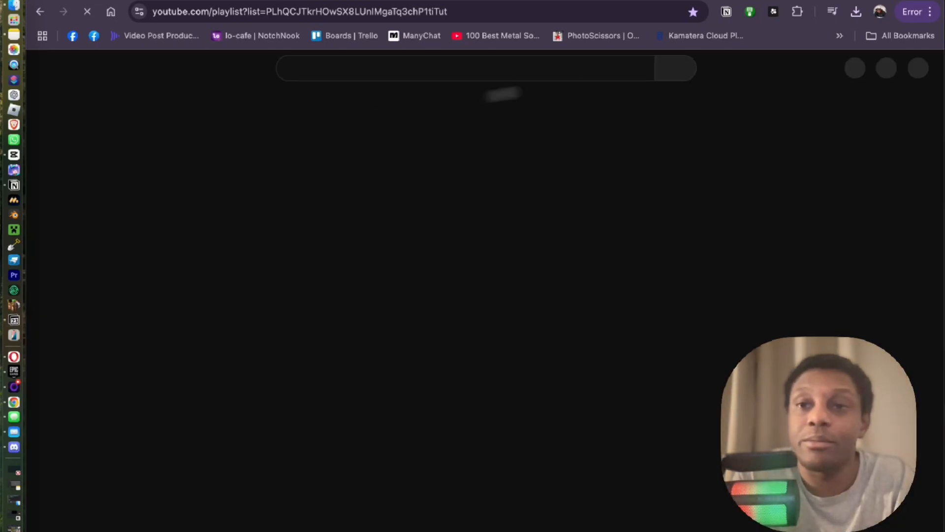
left_click(548, 11)
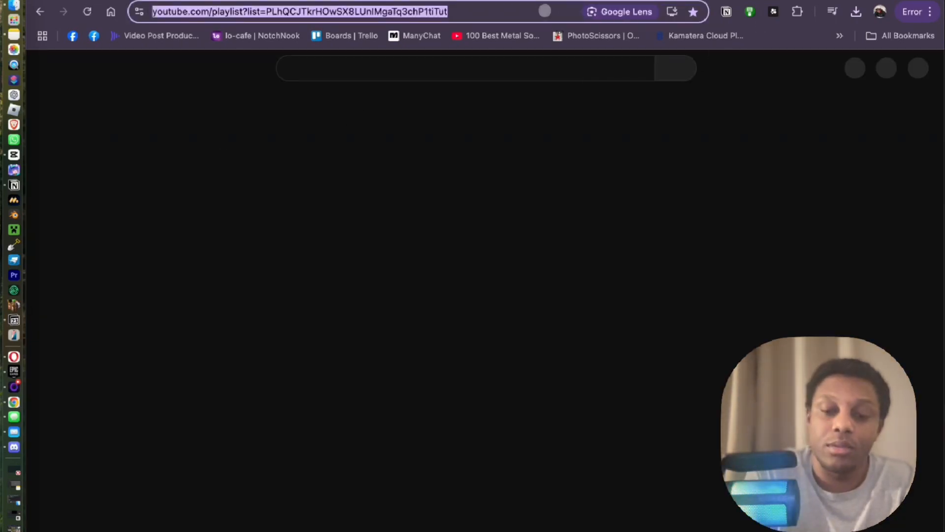
type("vpn")
key("BackSpace")
key("BackSpace")
key("BackSpace")
type("e")
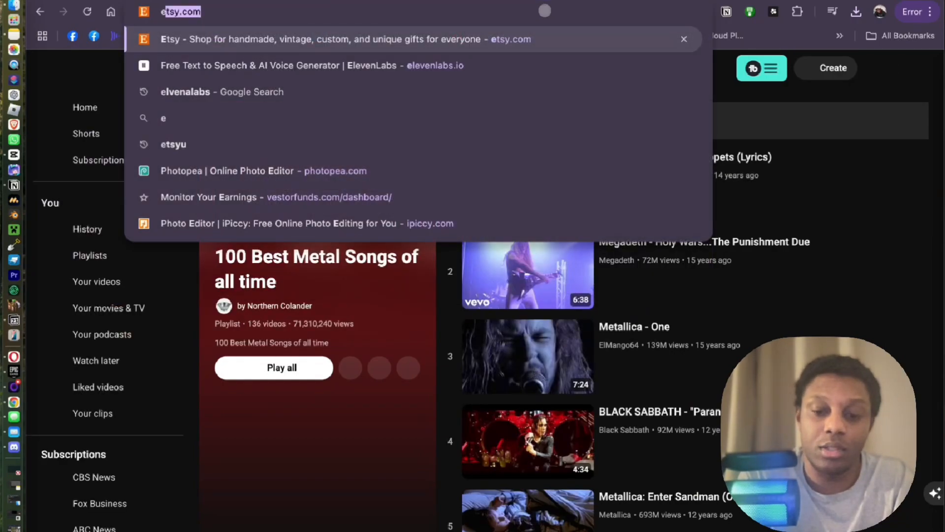
type("le")
key("Return")
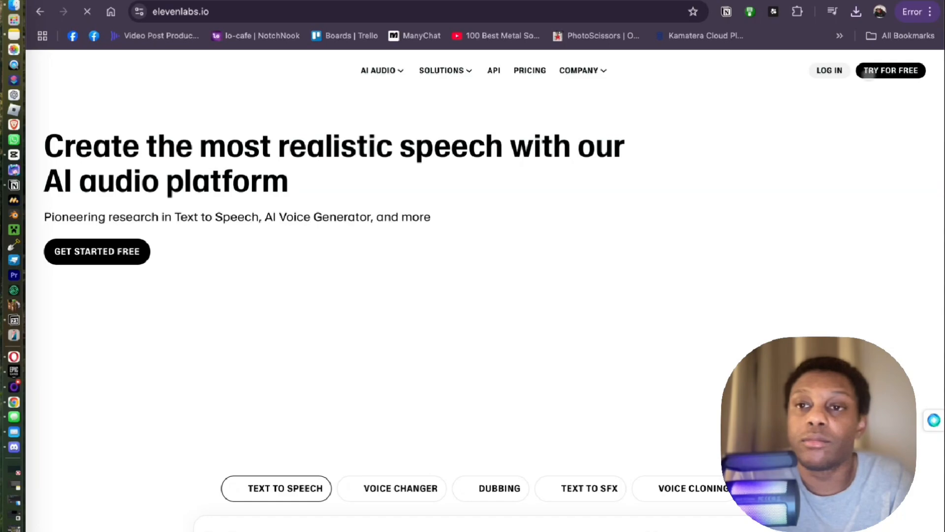
left_click(906, 74)
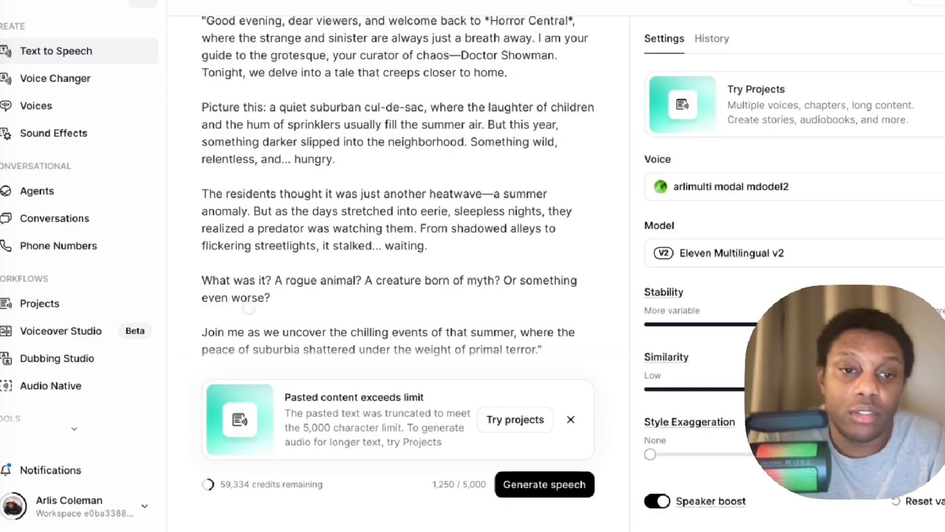
Check the pasted Doctor Showman intro script in the text-to-speech editor from beginning to end.
scroll(333, 300, "up", 3)
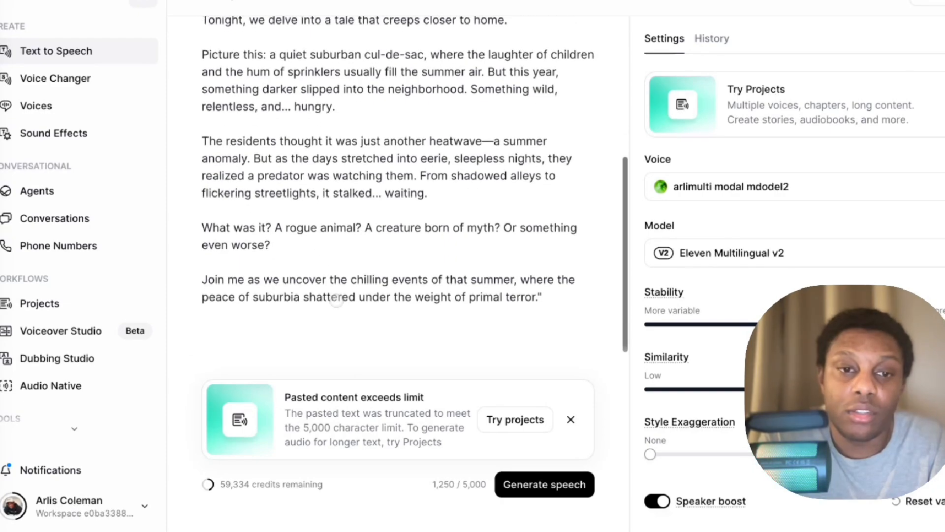
scroll(415, 192, "down", 3)
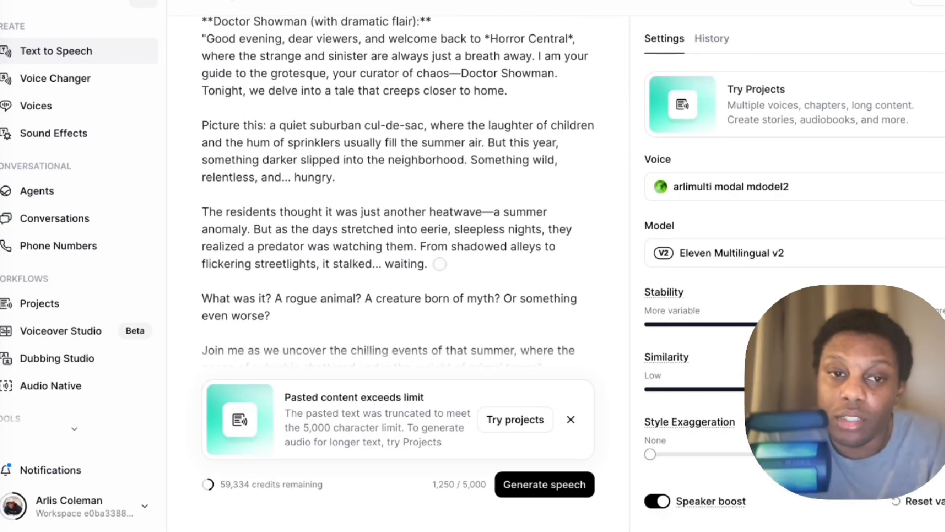
left_click_drag(437, 269, 236, 230)
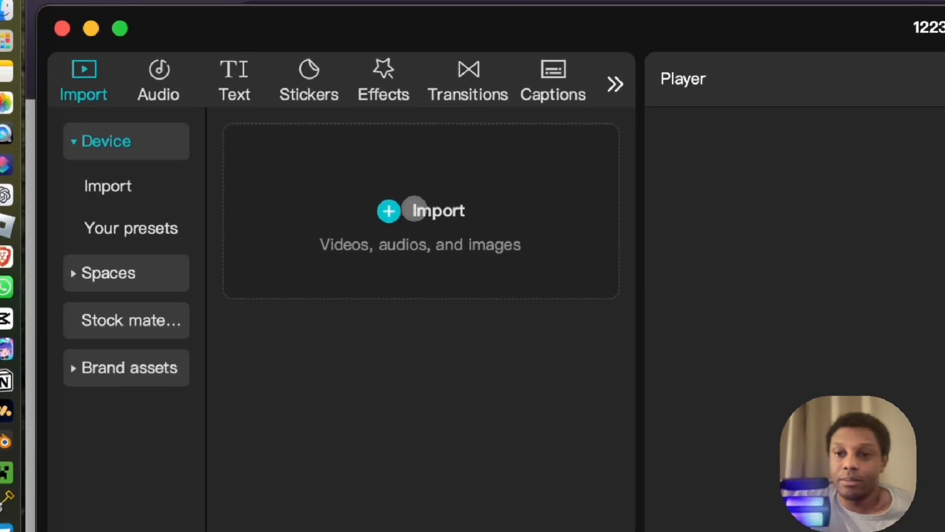
Switch to CapCut and import the eight numbered stock clips and the 1600w ghost woman PNG from Downloads.
left_click(414, 210)
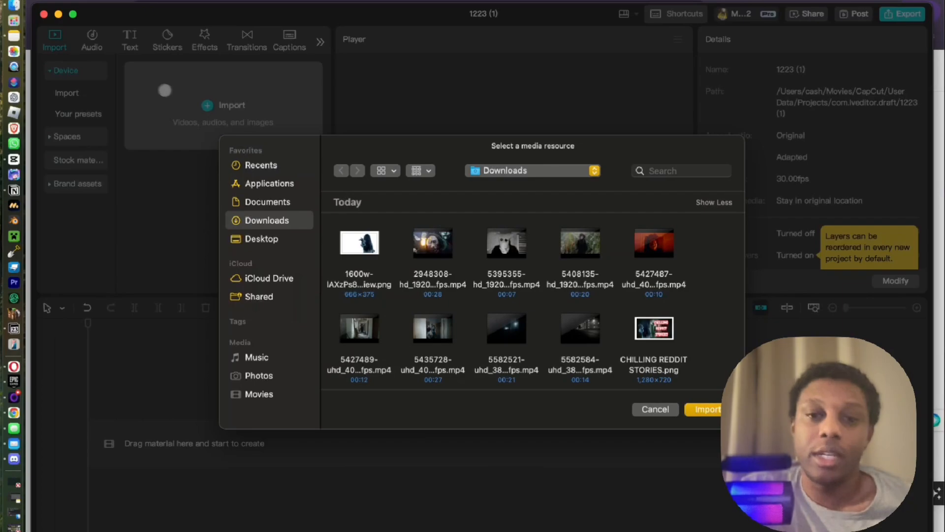
scroll(458, 289, "down", 1)
scroll(535, 258, "up", 1)
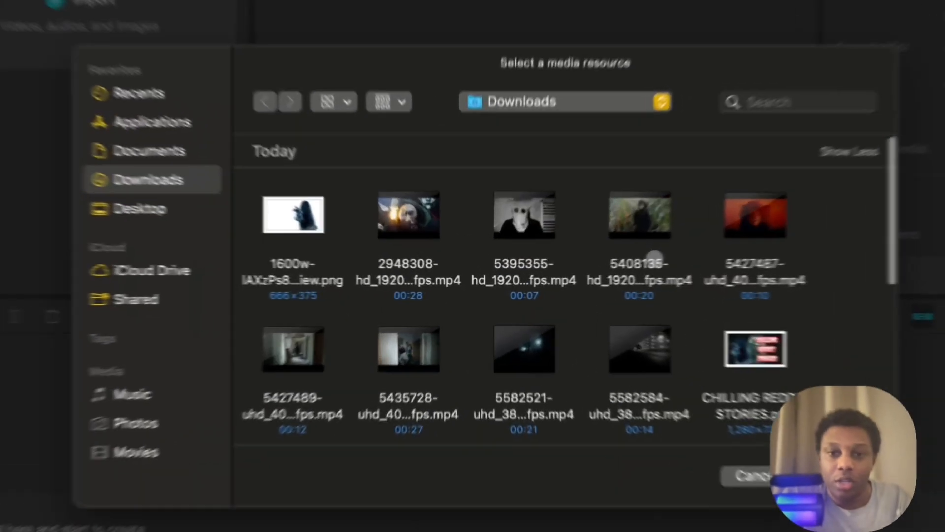
left_click(586, 269)
left_click(507, 278, "super")
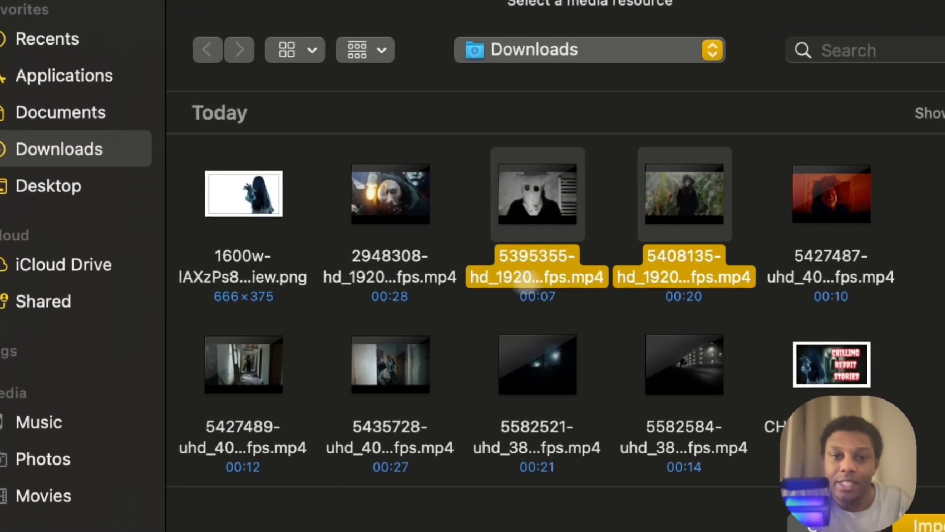
left_click(453, 289, "super")
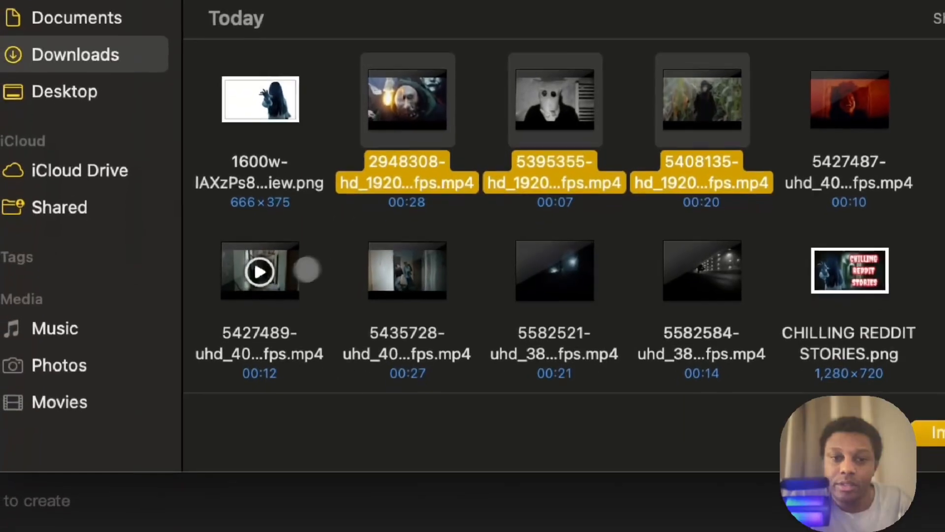
left_click(295, 424, "super")
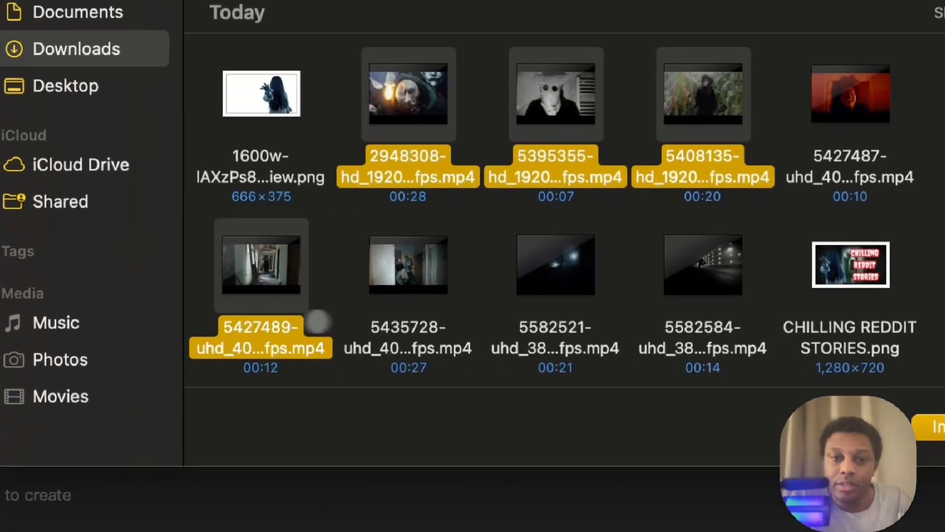
left_click(421, 437, "super")
left_click(571, 345, "super")
left_click(688, 363, "super")
left_click(851, 168, "super")
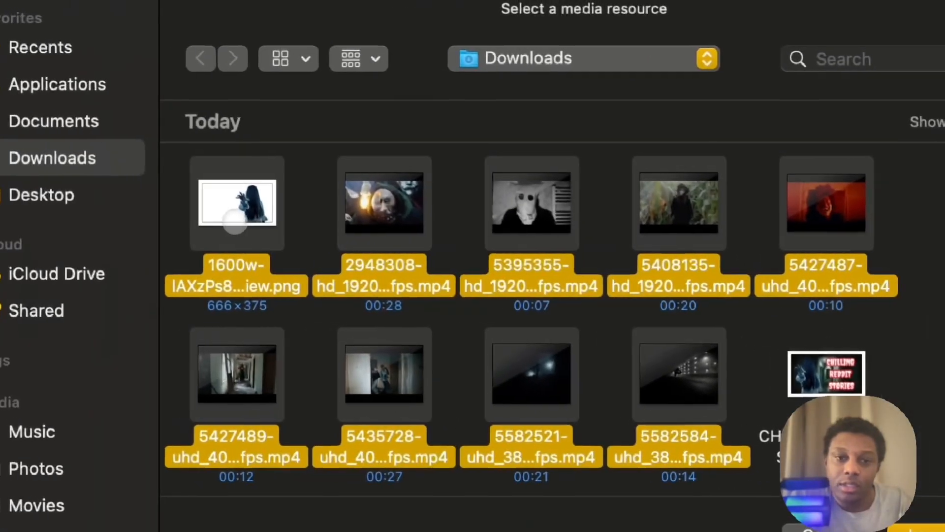
scroll(413, 404, "down", 5)
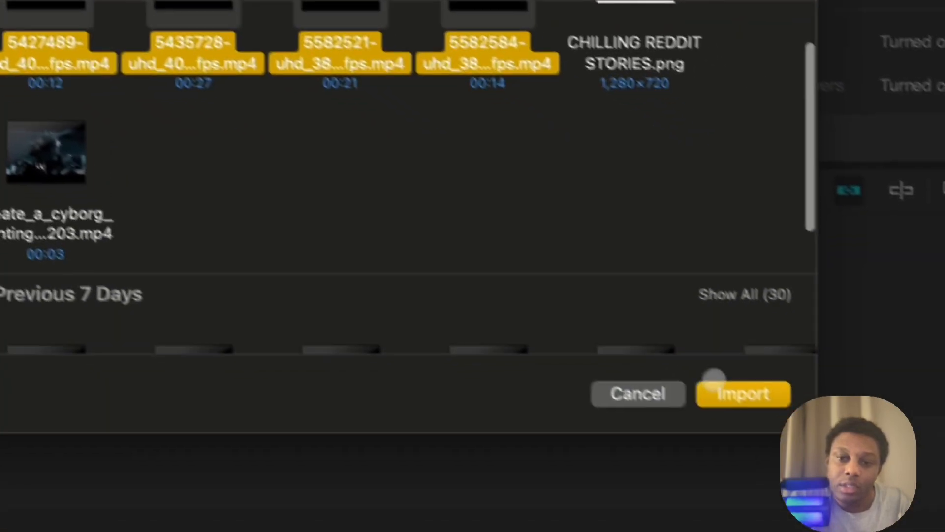
left_click(716, 389)
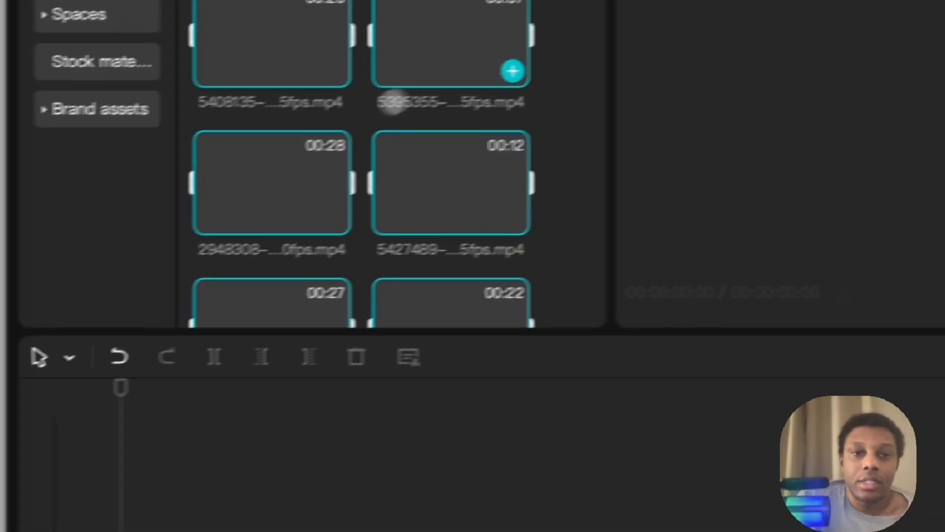
Add the 5582584 clip of the dark street beside the lit building to the timeline.
scroll(608, 99, "down", 2)
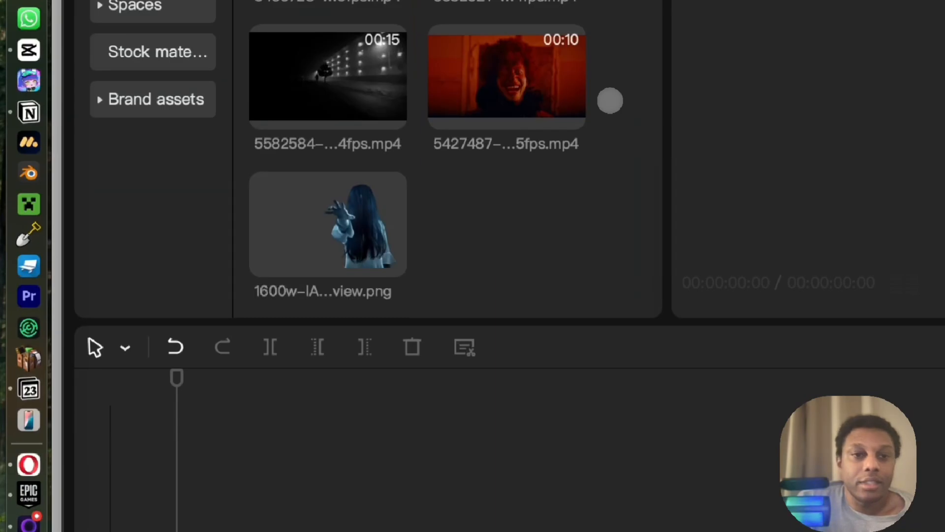
scroll(378, 182, "up", 2)
left_click(388, 183)
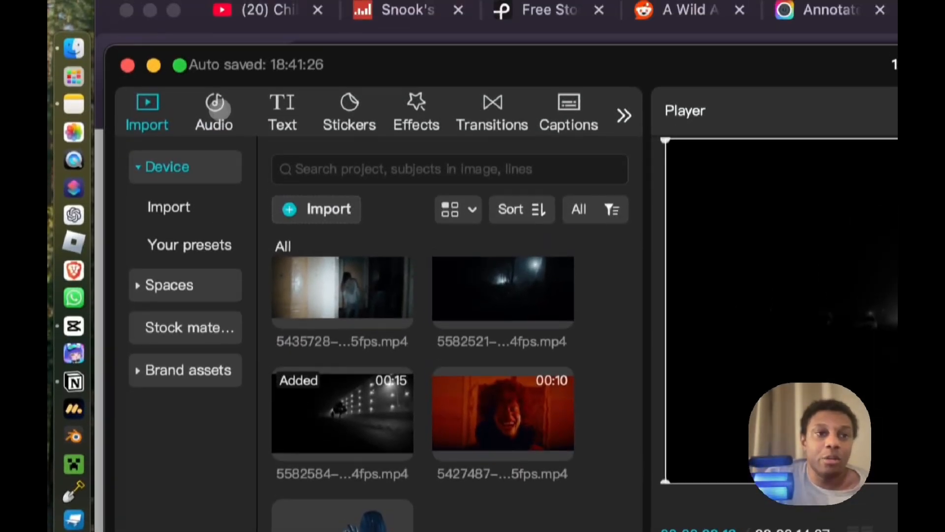
Search the music library for "horror".
left_click(213, 4)
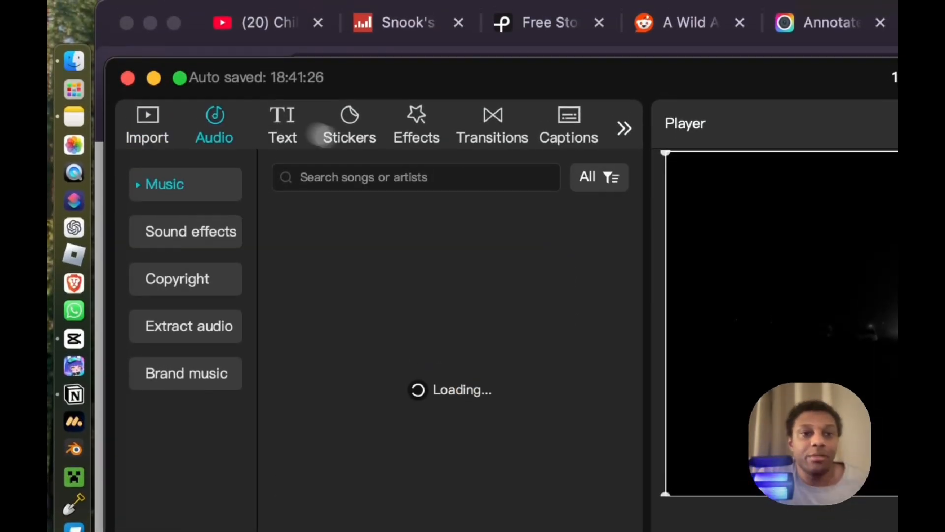
left_click(406, 71)
type("hoprro")
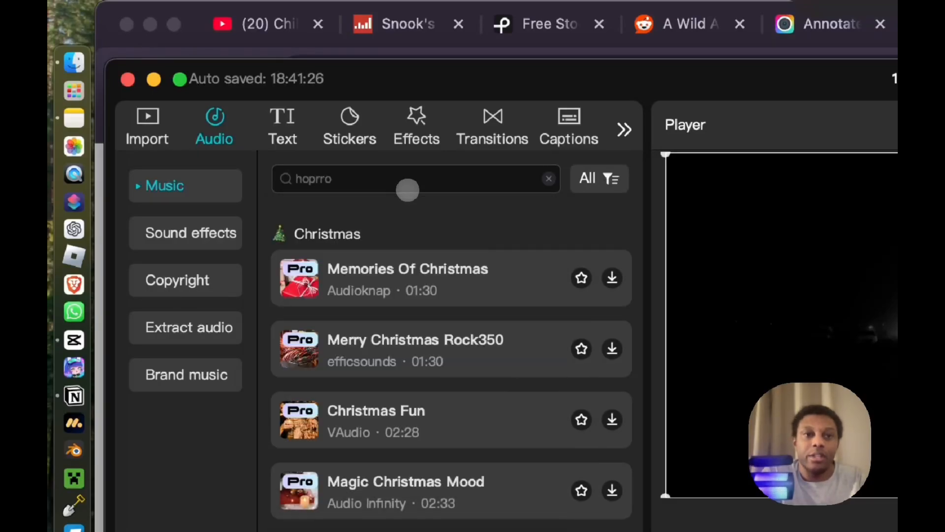
key("BackSpace")
key("BackSpace")
key("BackSpace")
key("BackSpace")
type("rror")
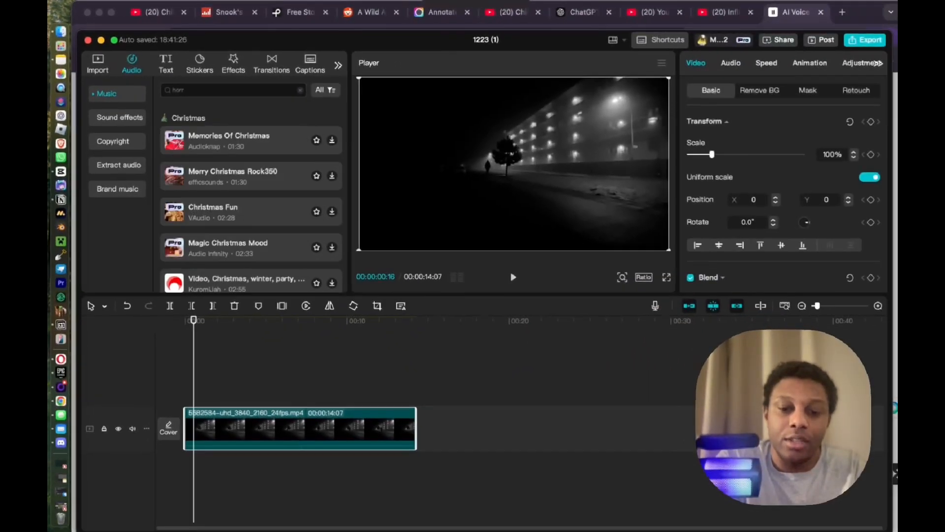
key("Return")
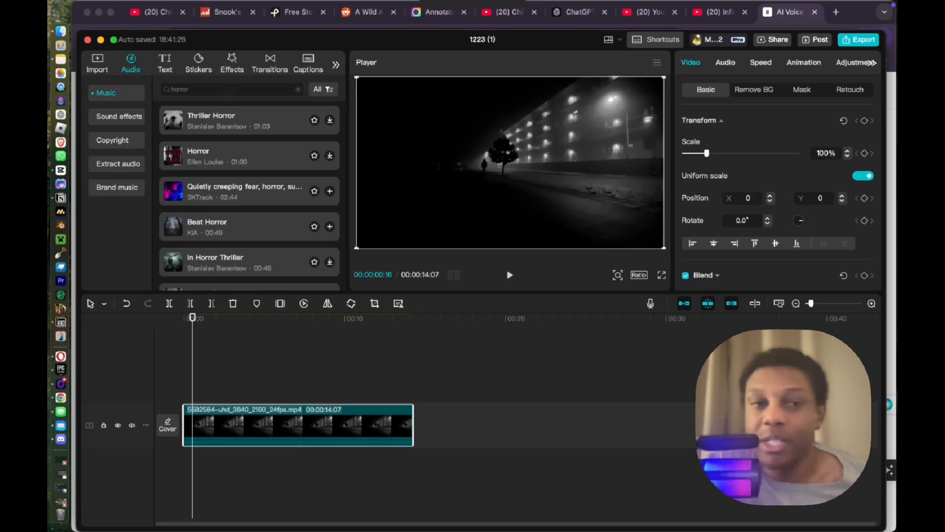
Preview the "Thriller Horror" and "Horror" music tracks with the system volume raised, pausing playback after listening.
left_click(268, 119)
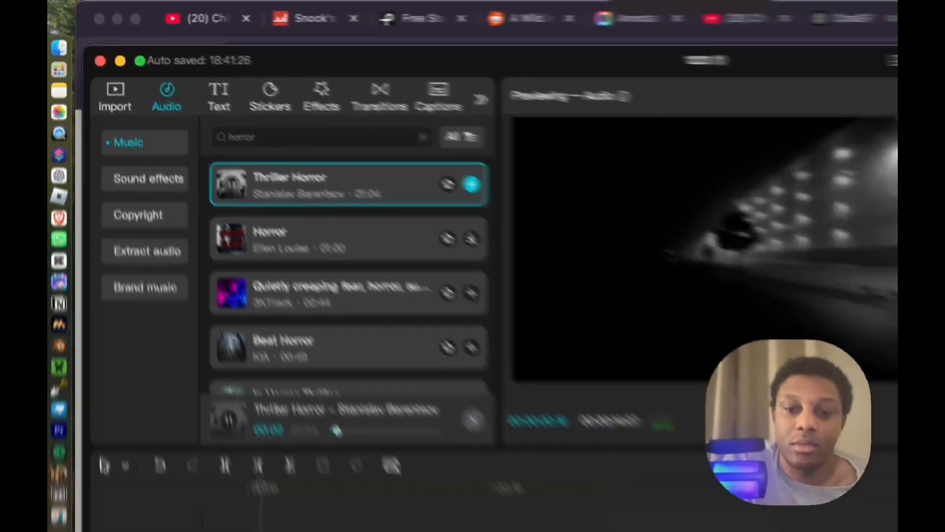
key("XF86AudioRaiseVolume")
key("XF86AudioRaiseVolume")
key("XF86AudioRaiseVolume")
key("XF86AudioRaiseVolume")
key("XF86AudioRaiseVolume")
key("XF86AudioRaiseVolume")
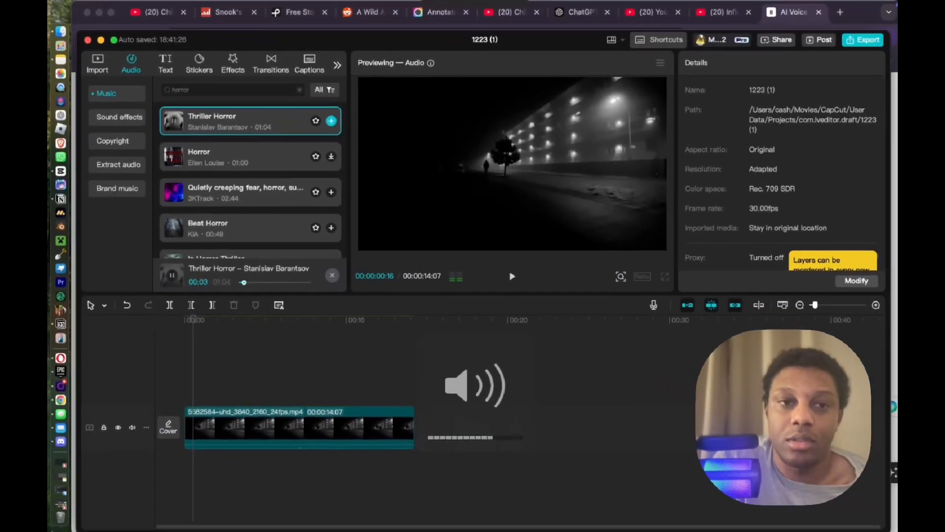
key("XF86AudioRaiseVolume")
key("XF86AudioRaiseVolume")
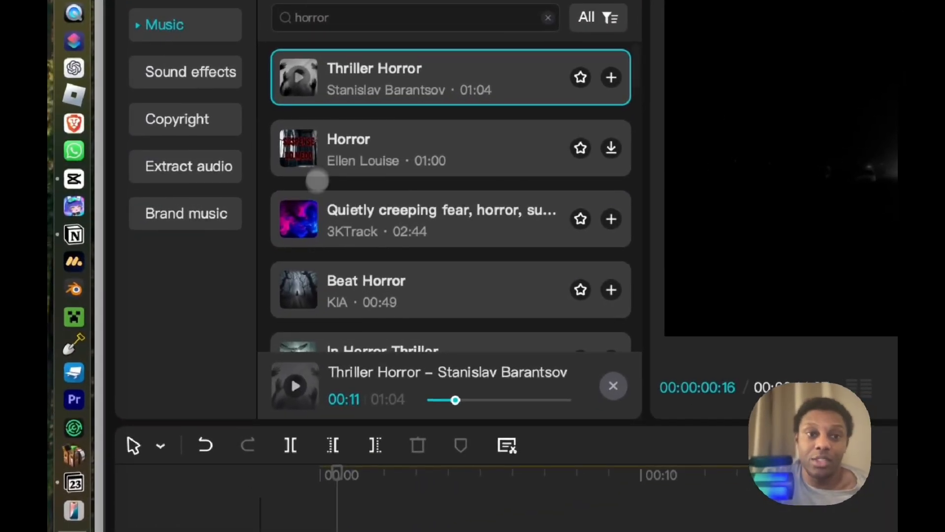
left_click(193, 153)
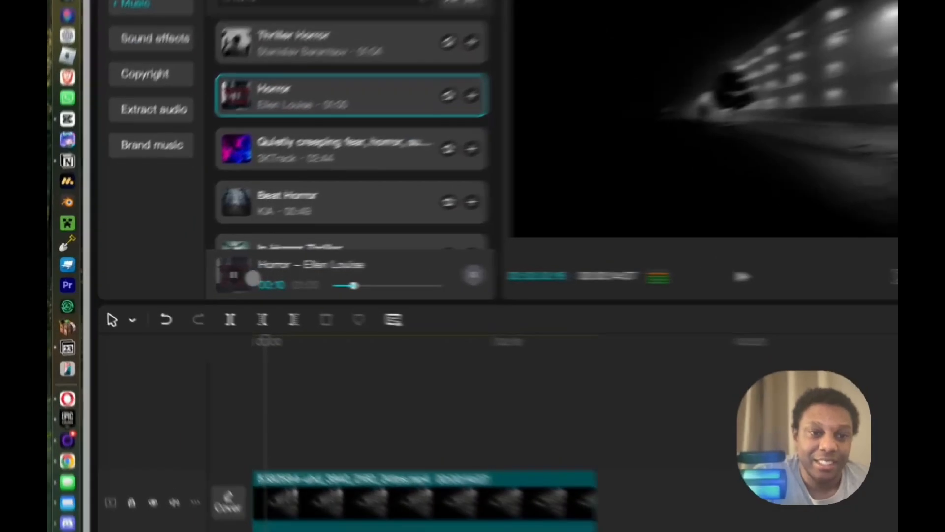
left_click(173, 274)
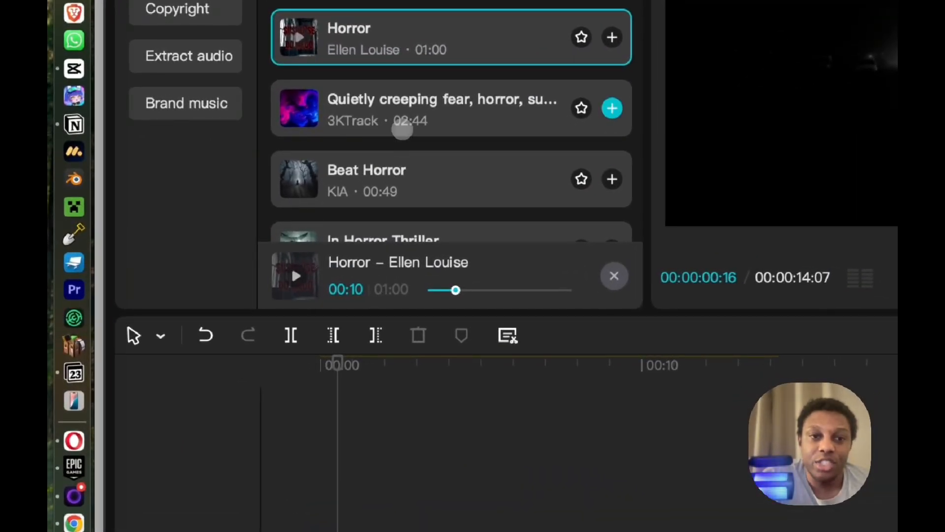
Preview the "Quietly creeping fear", "In Horror Thriller", "Horror Creepy Movie" and "Horror (beginning of fear)" music tracks.
left_click(402, 126)
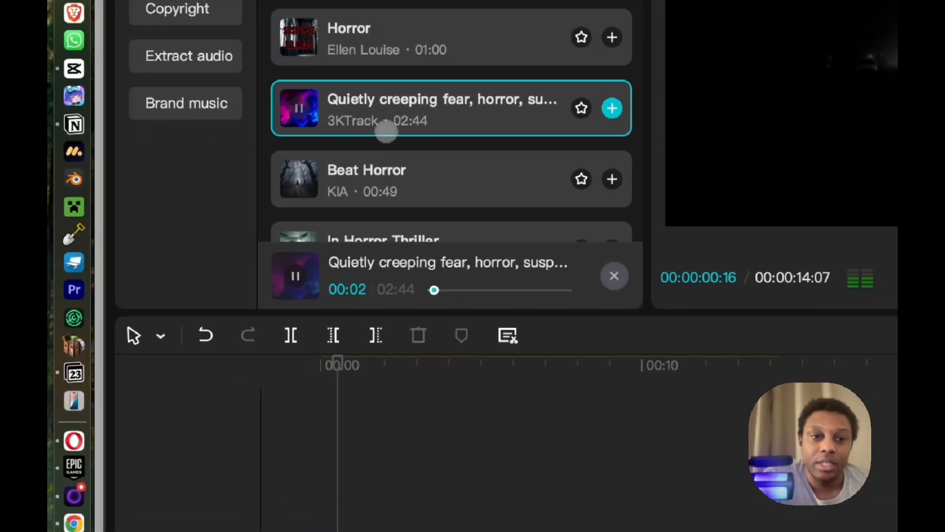
scroll(386, 123, "down", 5)
left_click(366, 131)
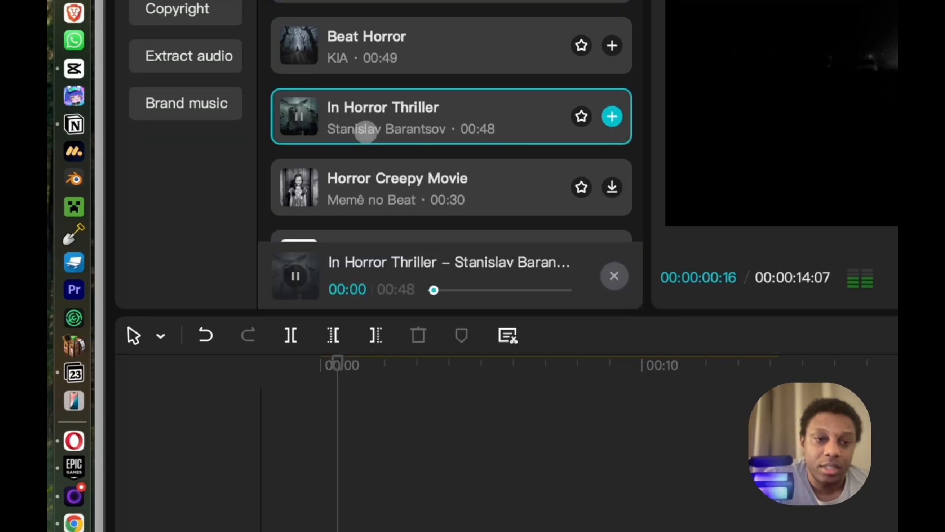
left_click(377, 173)
scroll(377, 178, "down", 6)
left_click(383, 97)
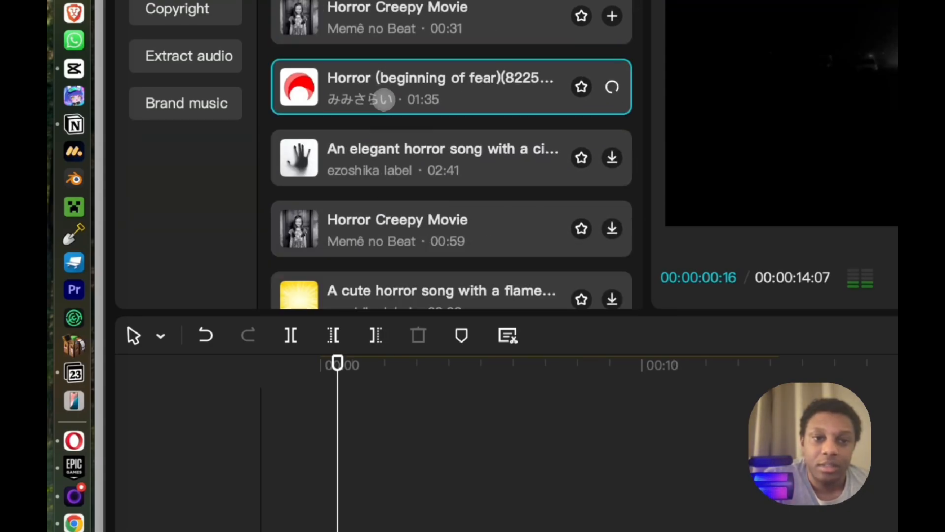
Add the "Horror (beginning of fear)" track beneath the street clip from the start of the timeline and play back the opening briefly.
left_click_drag(427, 306, 272, 398)
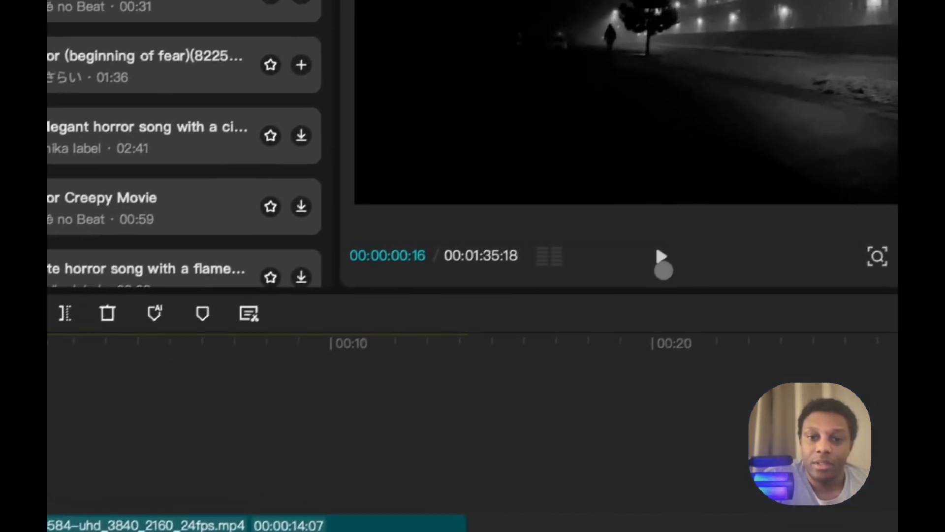
left_click(655, 266)
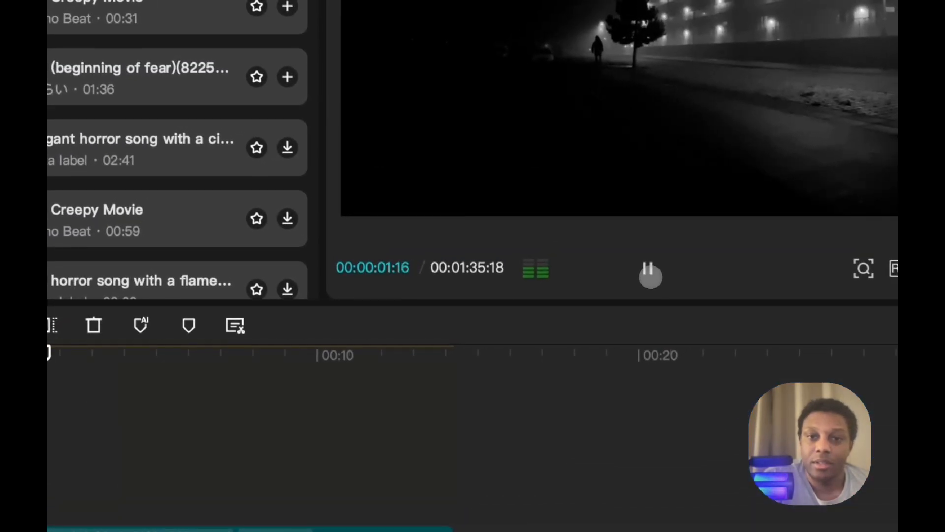
left_click(651, 276)
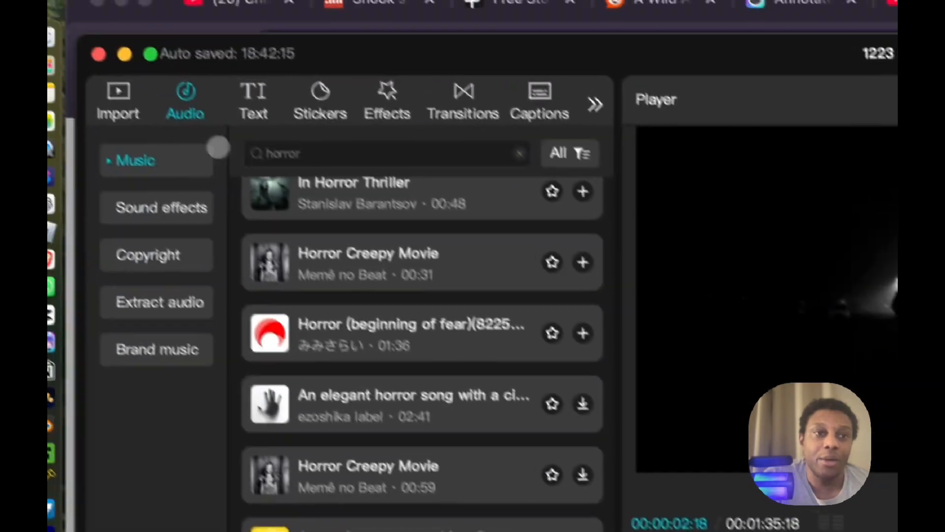
Import the audio files audio1 for video.WAV, intro.mp3 and vo for story.mp3, plus the Reddit title screenshot from the Xcccv note, into the project media.
left_click(149, 123)
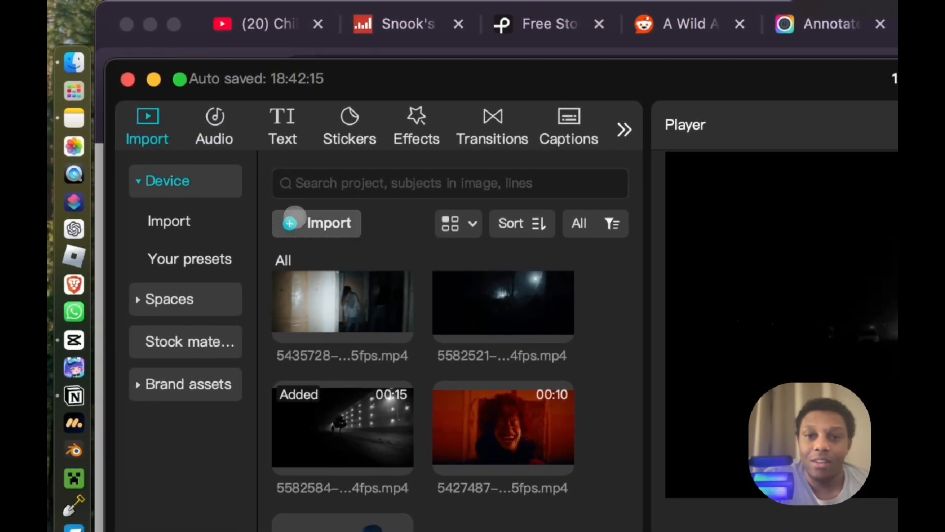
left_click(296, 217)
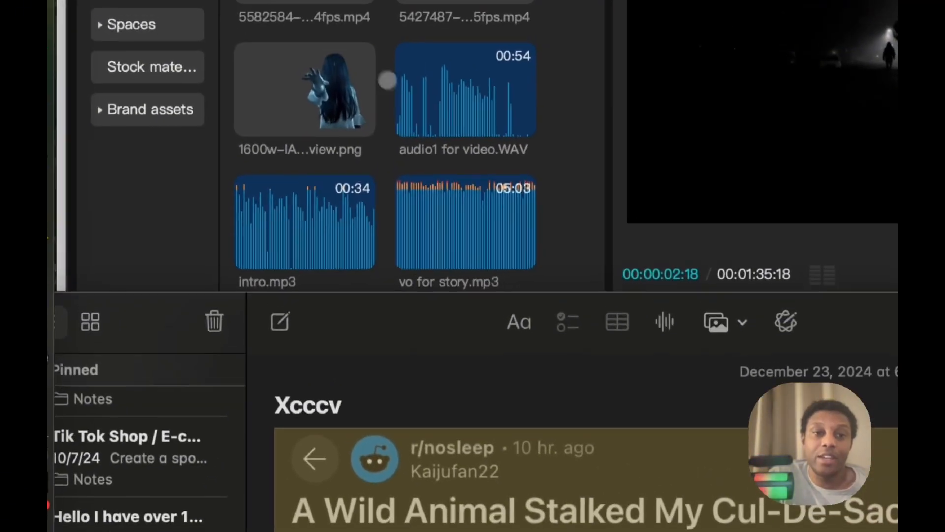
left_click_drag(580, 410, 358, 76)
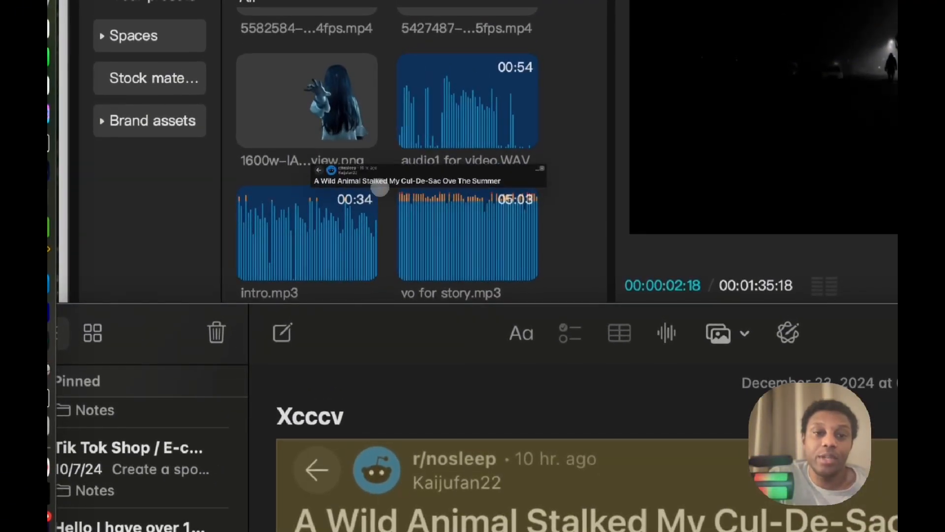
left_click_drag(382, 187, 381, 186)
Import the three story-text screenshots from the Xcccv note into the project media, in story order.
scroll(601, 392, "down", 8)
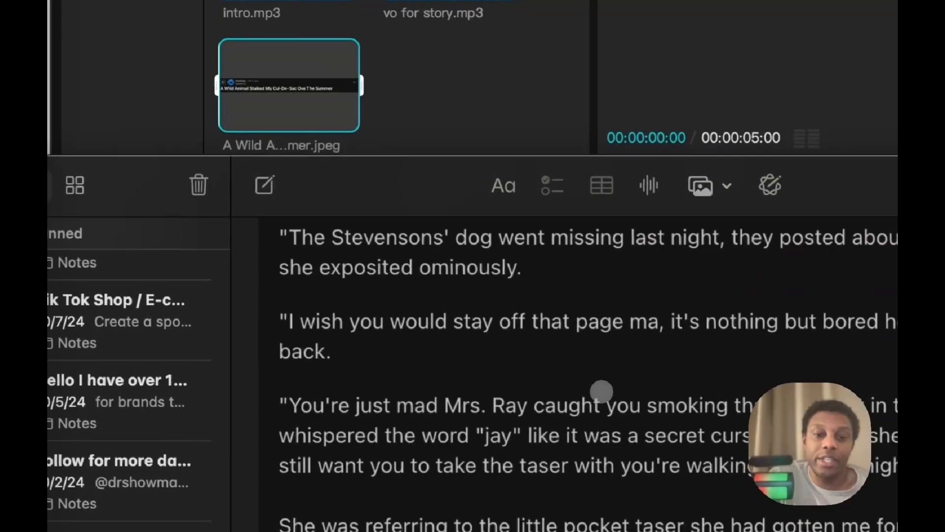
scroll(601, 392, "up", 4)
left_click_drag(601, 391, 415, 51)
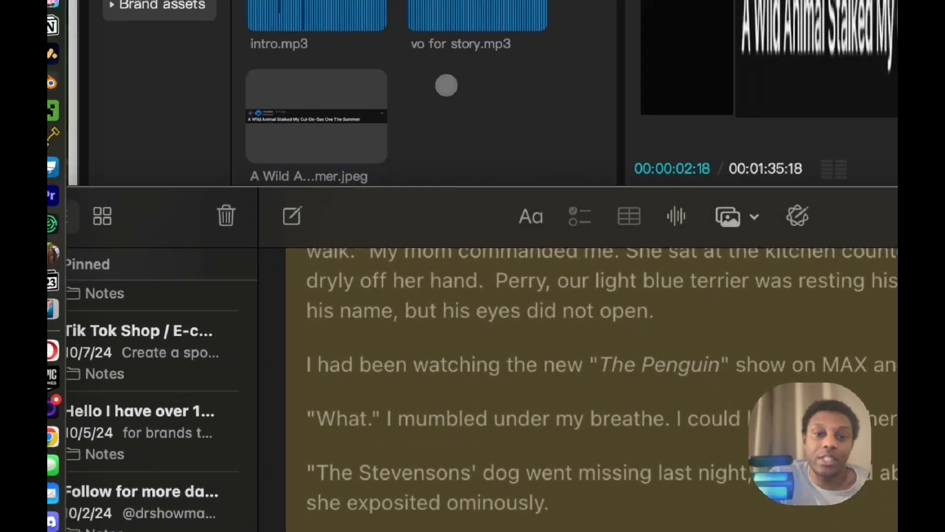
scroll(518, 303, "down", 3)
scroll(548, 339, "down", 15)
scroll(554, 350, "up", 4)
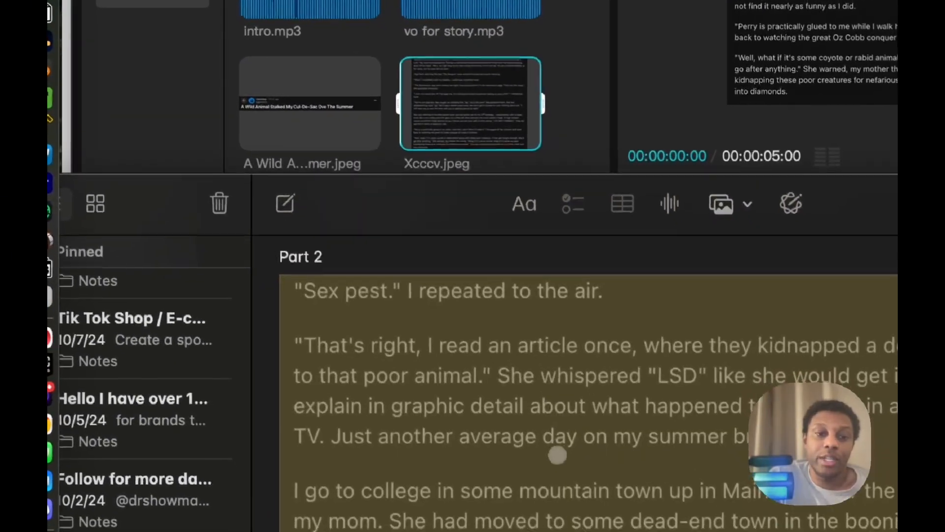
left_click_drag(557, 455, 377, 94)
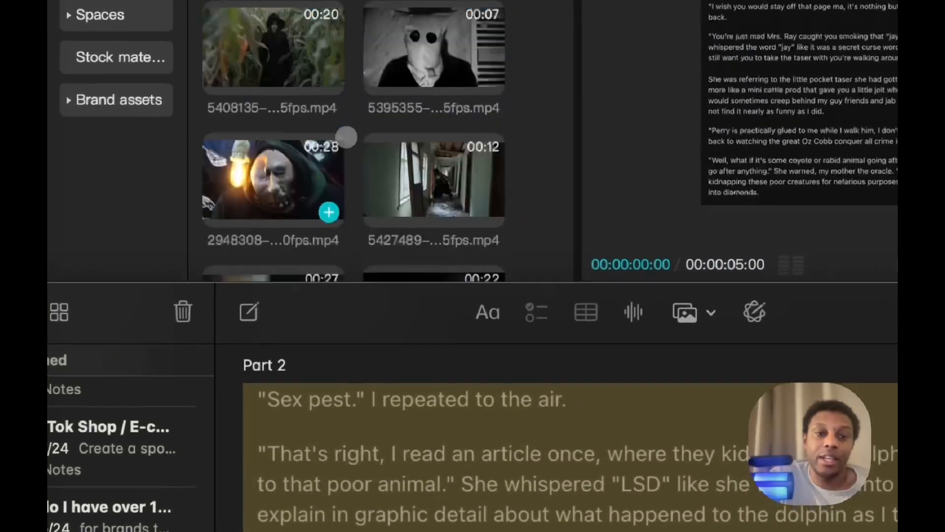
scroll(617, 389, "down", 1)
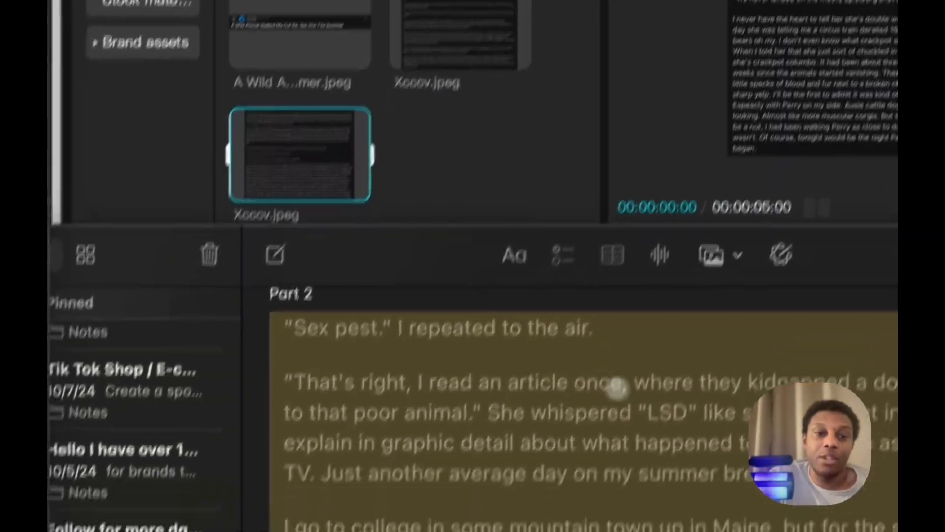
scroll(640, 377, "down", 15)
scroll(666, 369, "up", 1)
left_click_drag(671, 425, 466, 104)
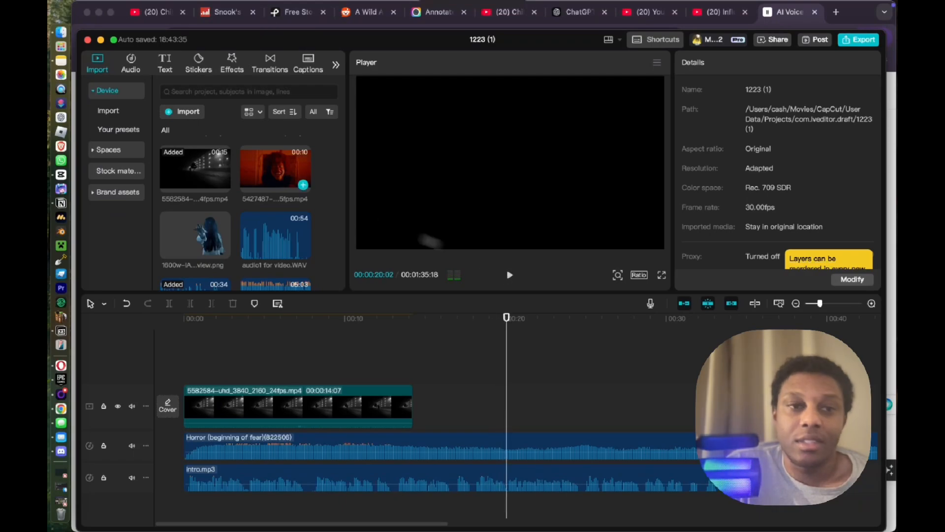
Trim the 5582521 night forest clip after the street clip to 00:00:19:02 and place vo for story.mp3 directly after the intro voiceover.
scroll(269, 189, "up", 5)
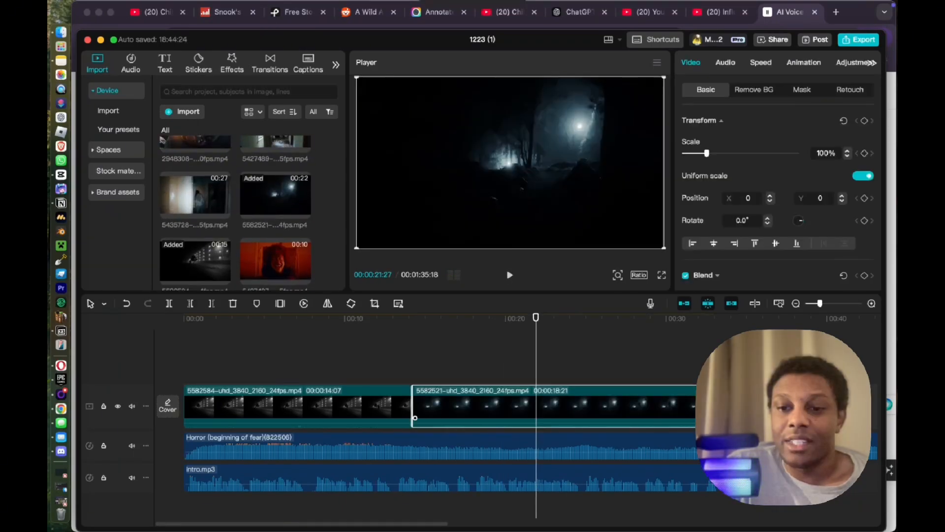
right_click(713, 406)
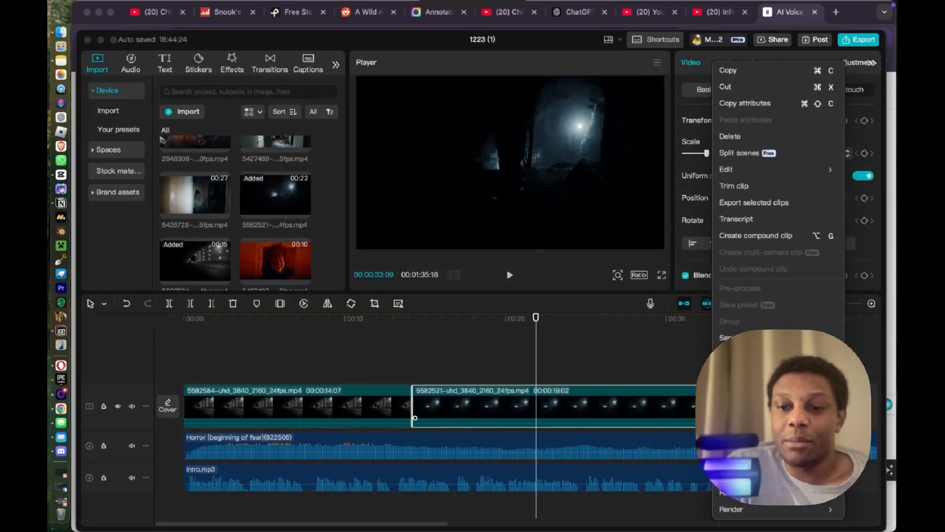
left_click(698, 363)
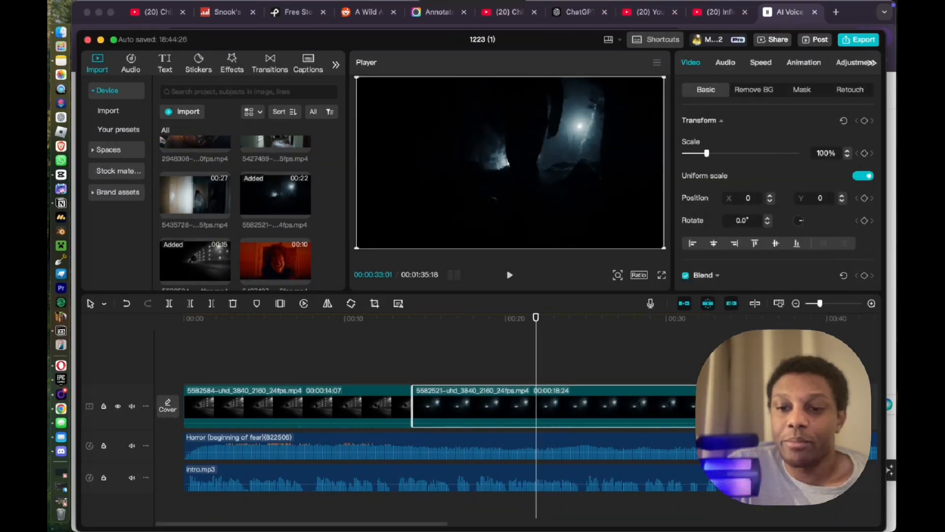
scroll(266, 196, "up", 5)
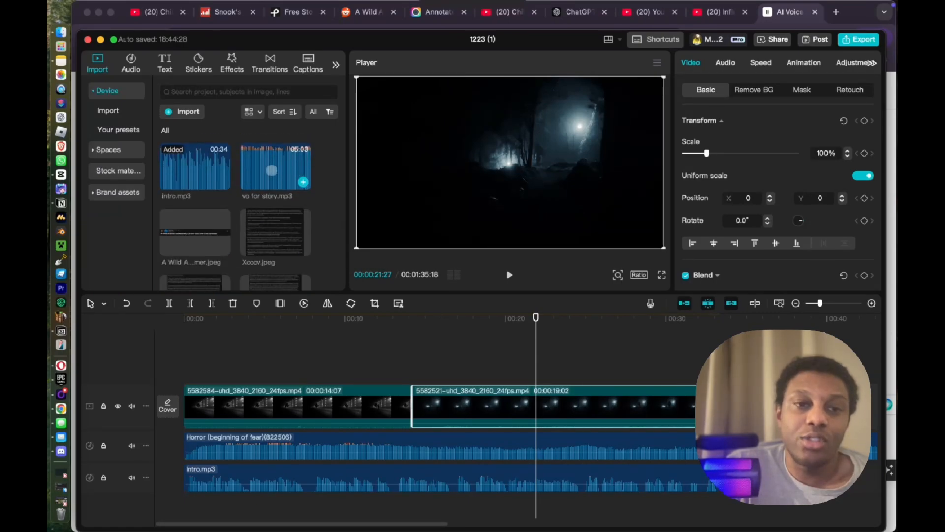
left_click_drag(547, 347, 704, 473)
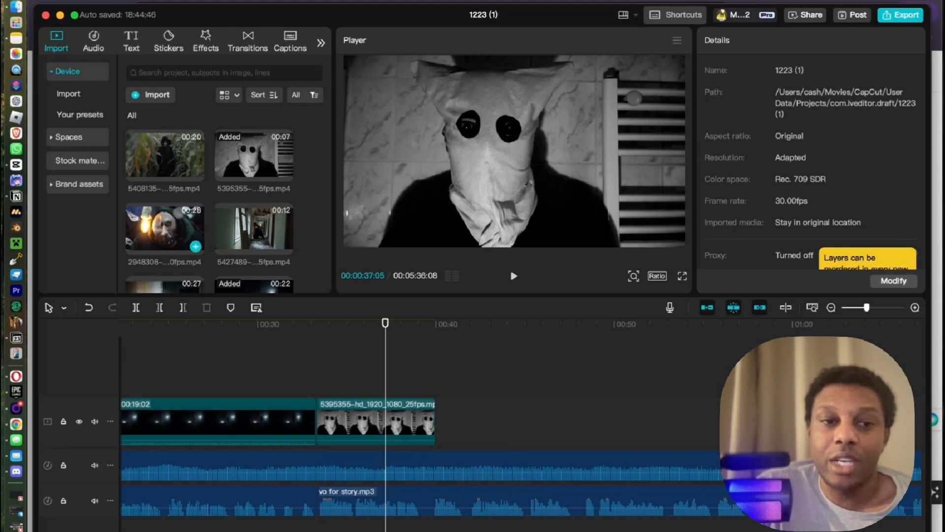
Append the 2948308 masked figure clip and the 5408135 cornfield clip after the white-hooded figure clip.
left_click_drag(165, 229, 443, 419)
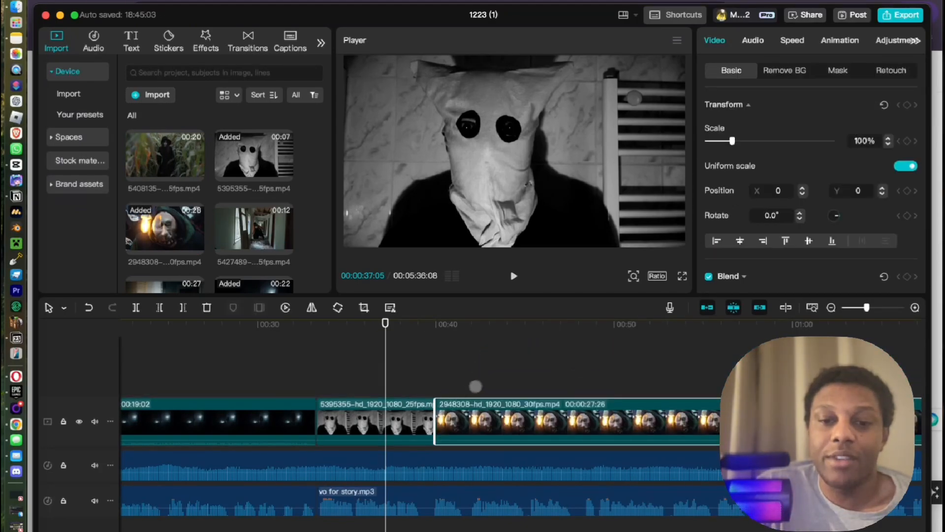
scroll(476, 386, "right", 2)
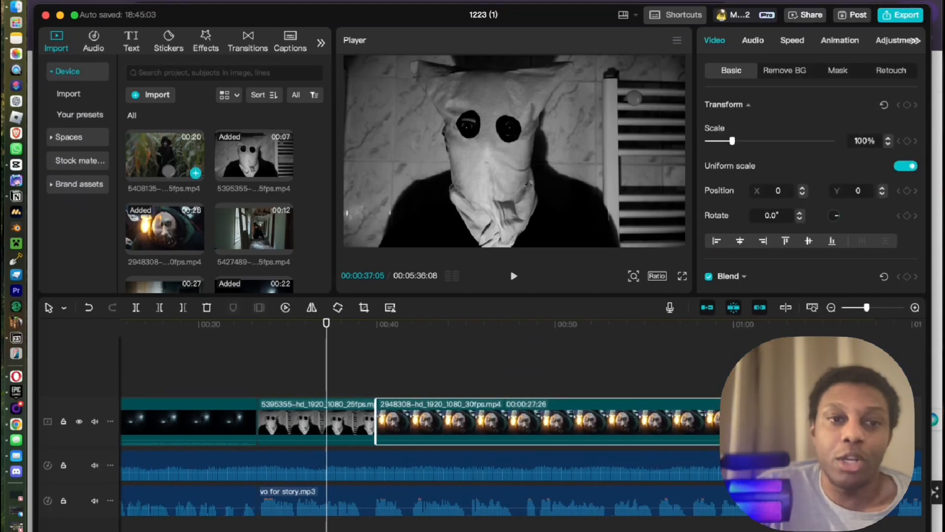
left_click_drag(168, 171, 870, 424)
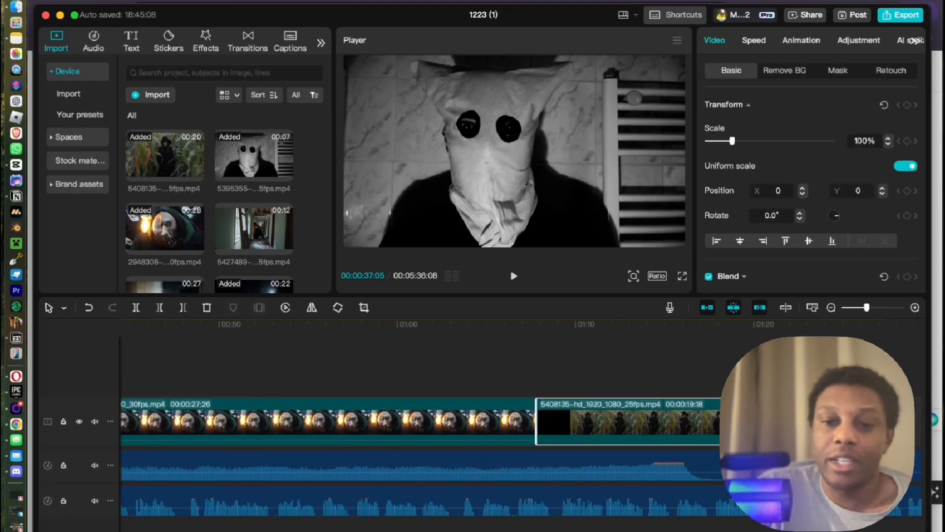
Combine the white-hooded figure, masked figure and cornfield clips into one compound clip.
scroll(599, 398, "left", 15)
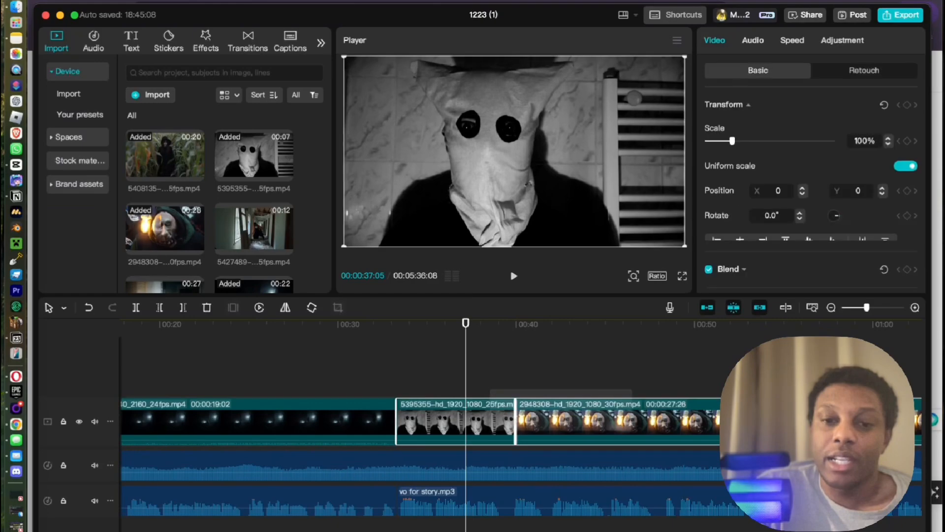
scroll(496, 393, "right", 15)
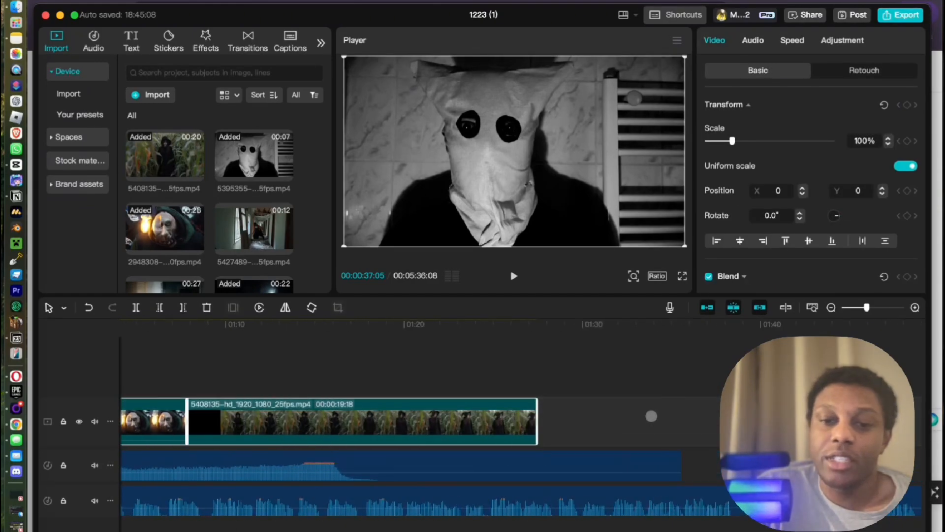
right_click(447, 411)
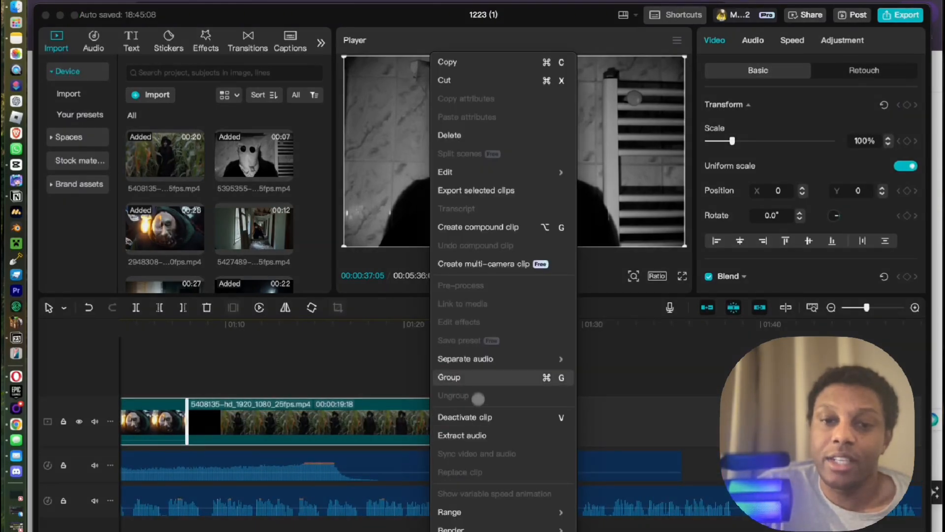
left_click(480, 227)
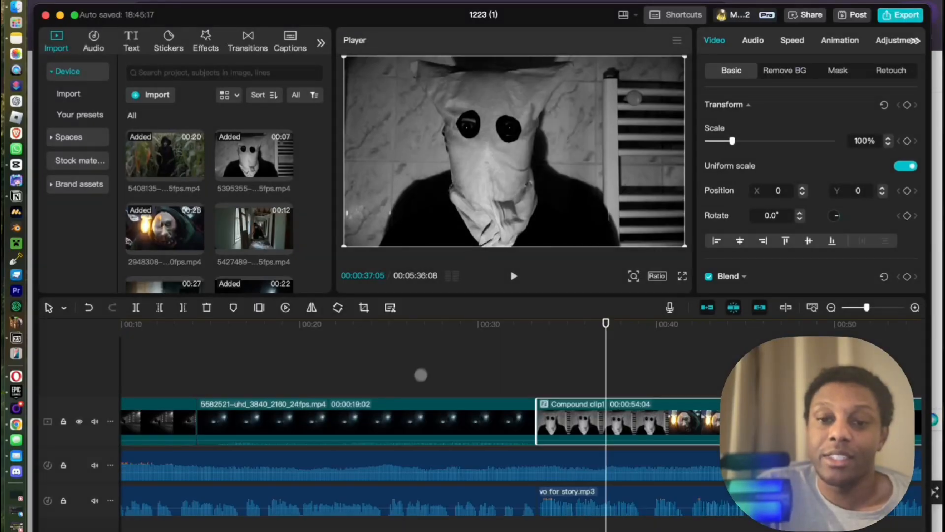
right_click(606, 419)
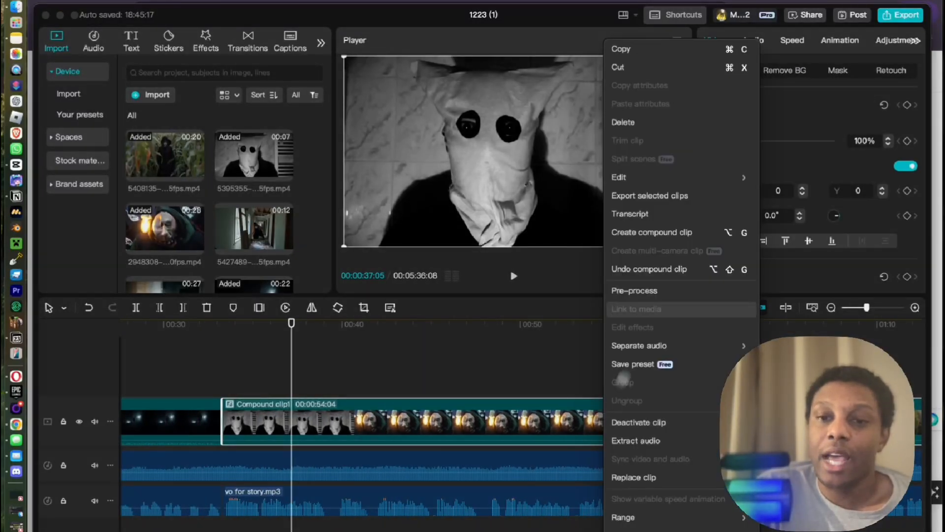
left_click(523, 413)
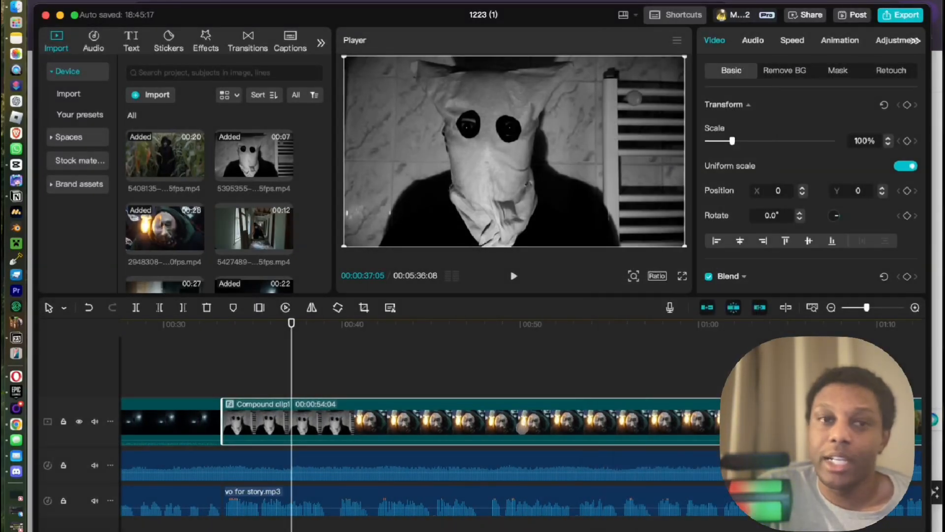
Search the video effects for "blur" and apply a Blur effect to the compound clip.
left_click(203, 40)
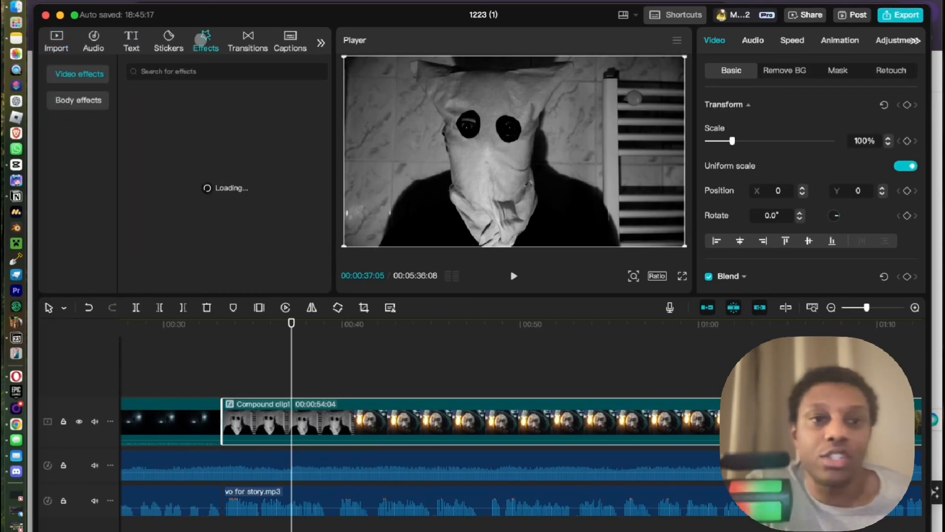
left_click(222, 71)
type("b")
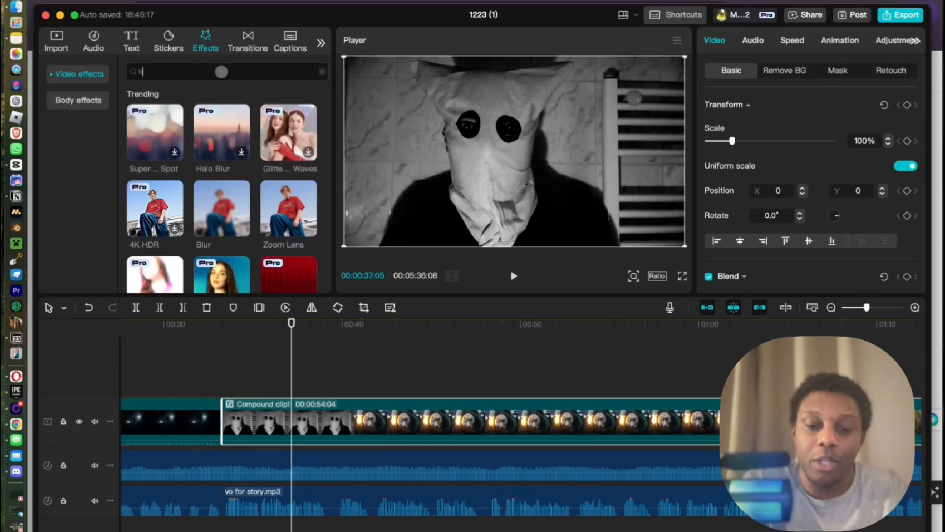
type("lur")
key("Return")
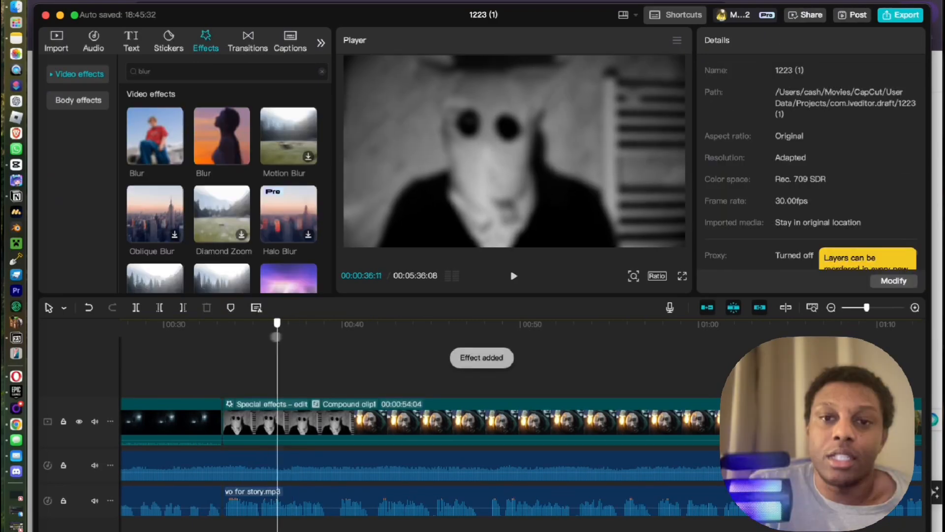
Apply the Blur effect picturing the man in red to the compound clip and set its blur strength to 100.
left_click(352, 367)
left_click(388, 407)
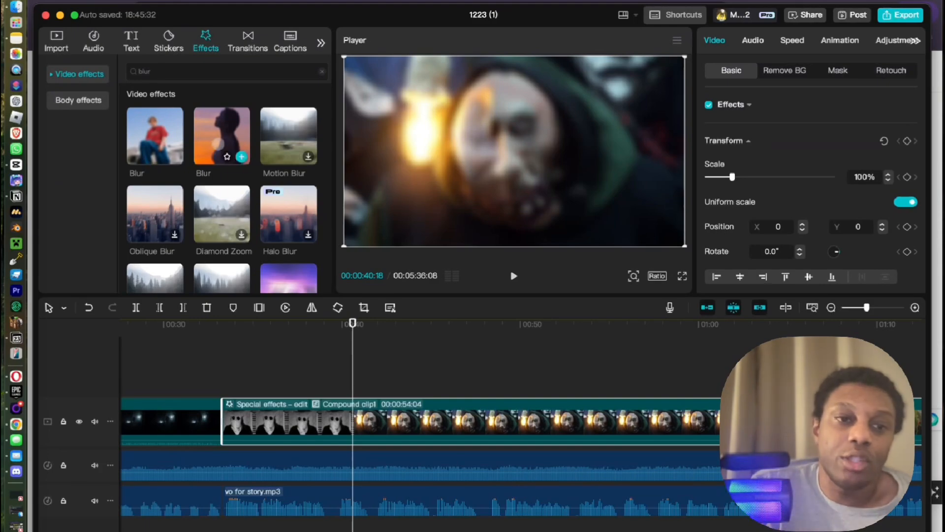
scroll(221, 196, "down", 2)
scroll(222, 197, "up", 2)
left_click_drag(156, 135, 389, 416)
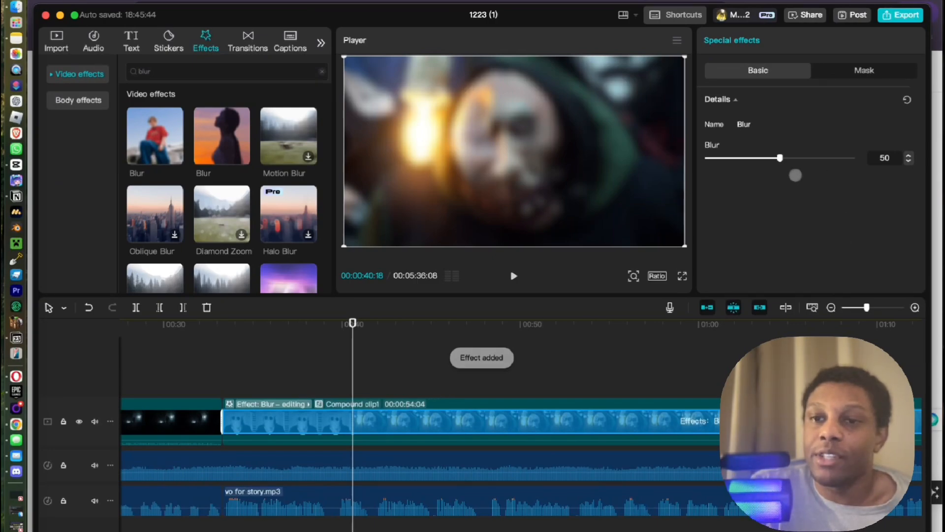
left_click_drag(778, 159, 837, 171)
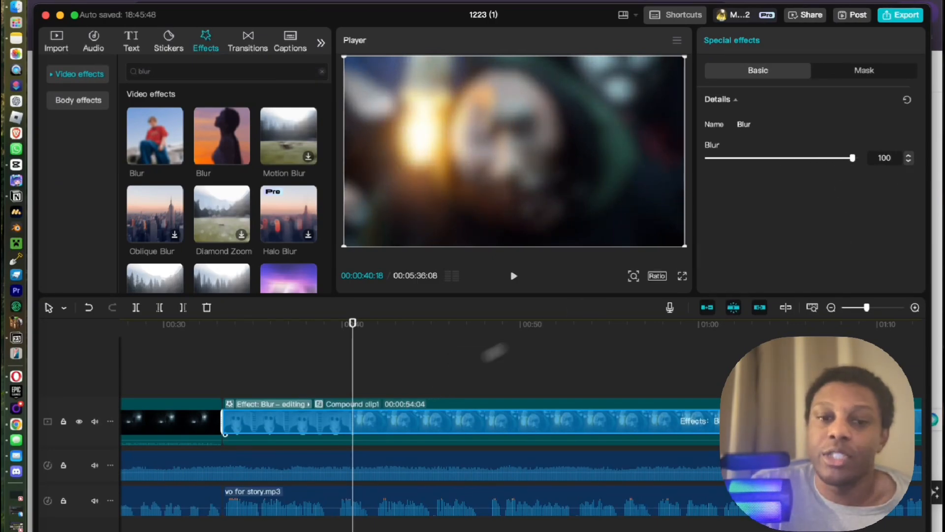
Stack several more Blur effects picturing the man in red onto the compound clip, with the blur strength set to 100.
left_click(397, 391)
left_click_drag(155, 135, 353, 422)
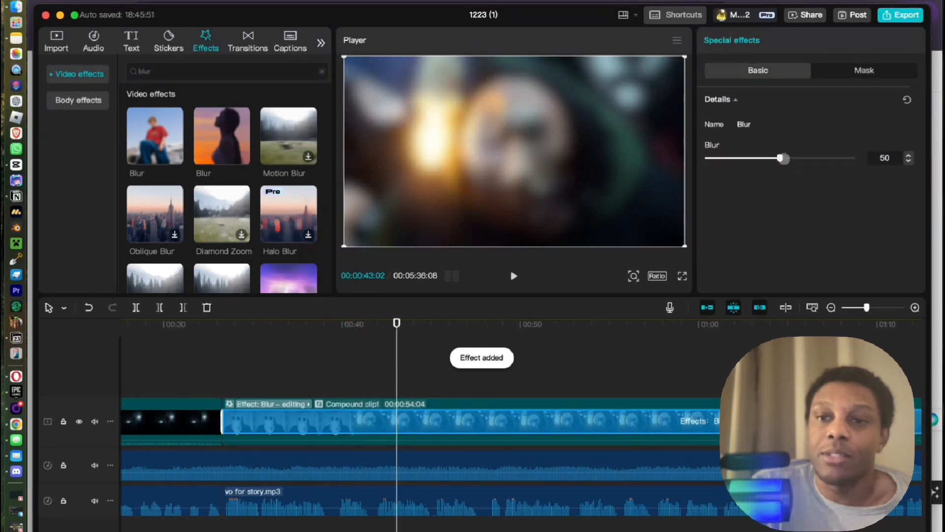
left_click_drag(783, 159, 925, 202)
left_click_drag(155, 135, 429, 426)
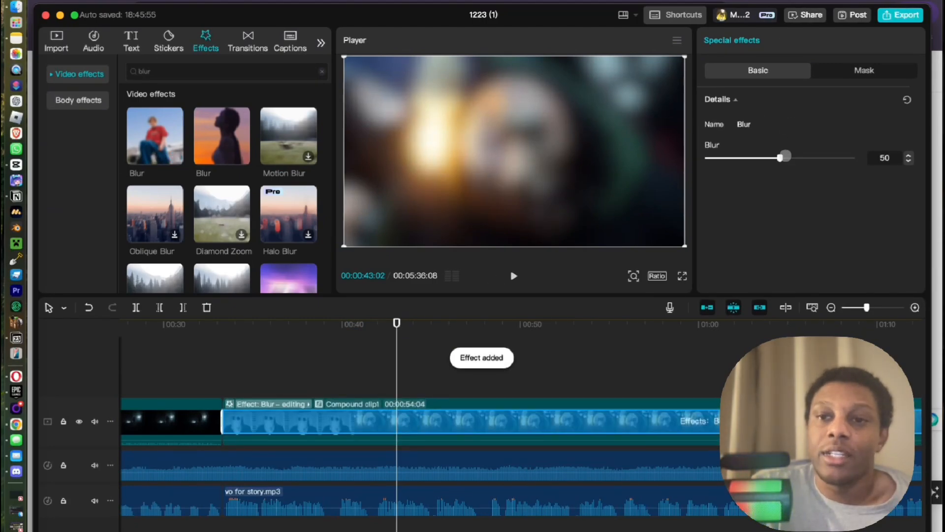
left_click_drag(156, 140, 435, 428)
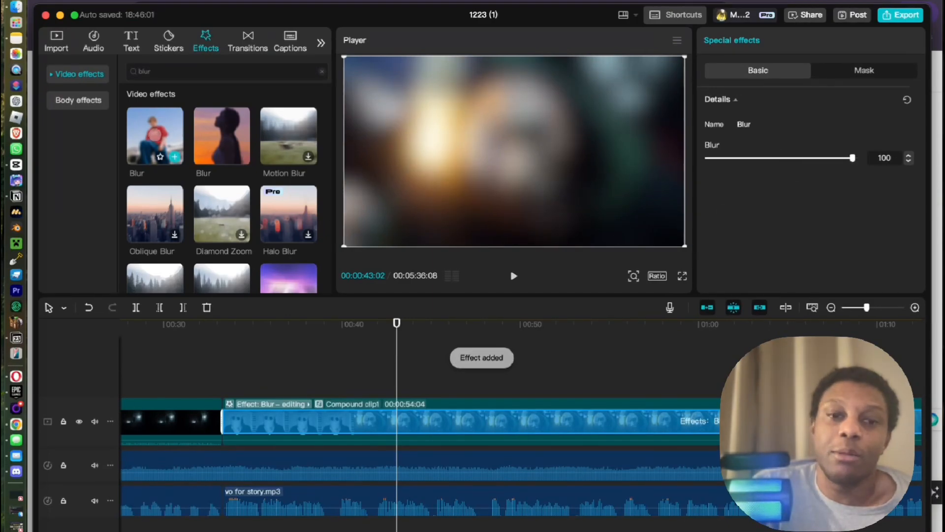
left_click_drag(162, 148, 420, 425)
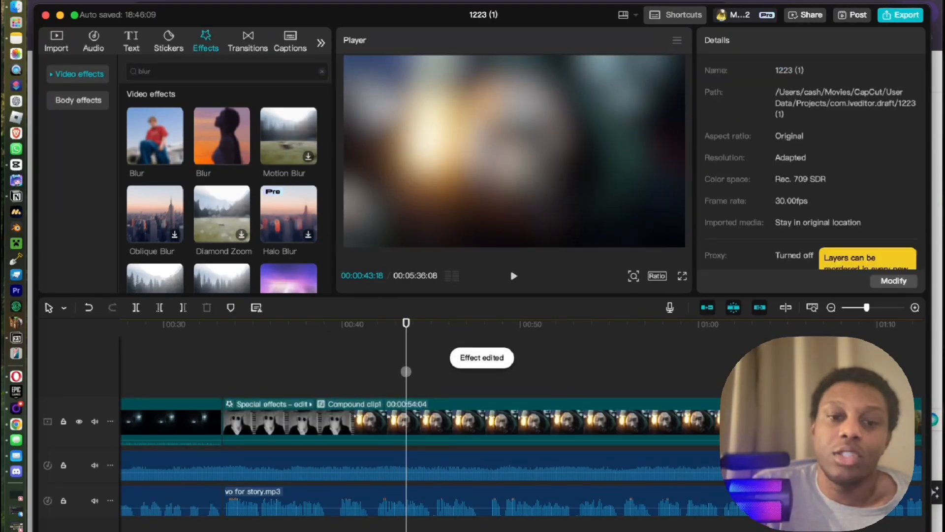
left_click_drag(407, 371, 631, 351)
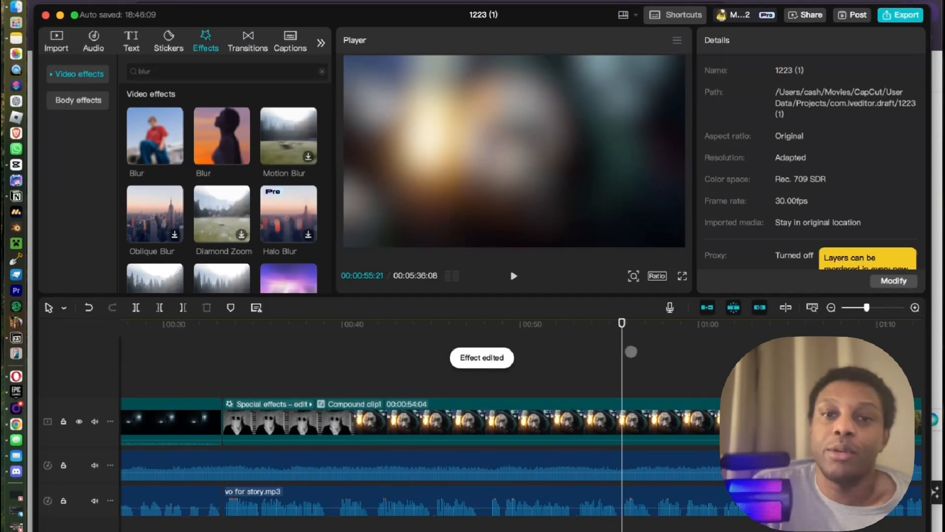
Copy the blurred compound clip and paste it at 00:01:27:13, placing it directly after the original on the same track.
scroll(631, 351, "right", 10)
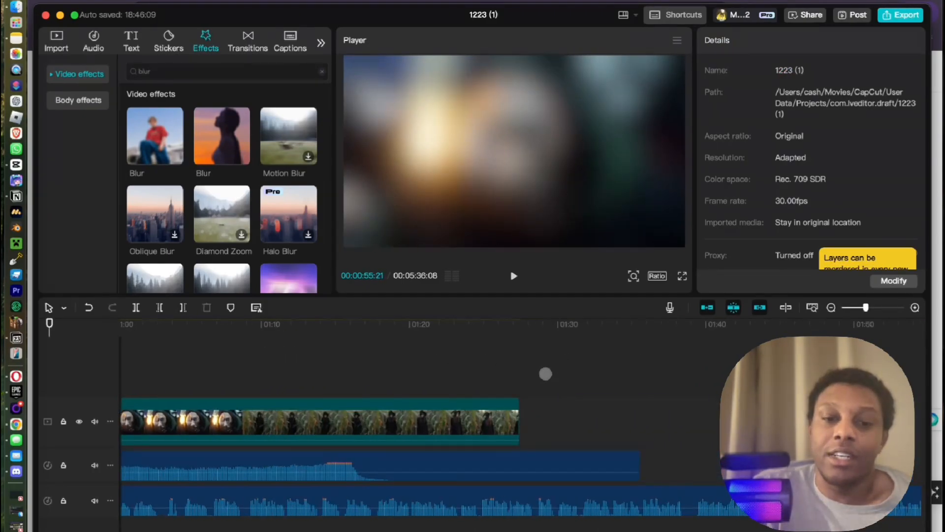
scroll(528, 416, "down", 5)
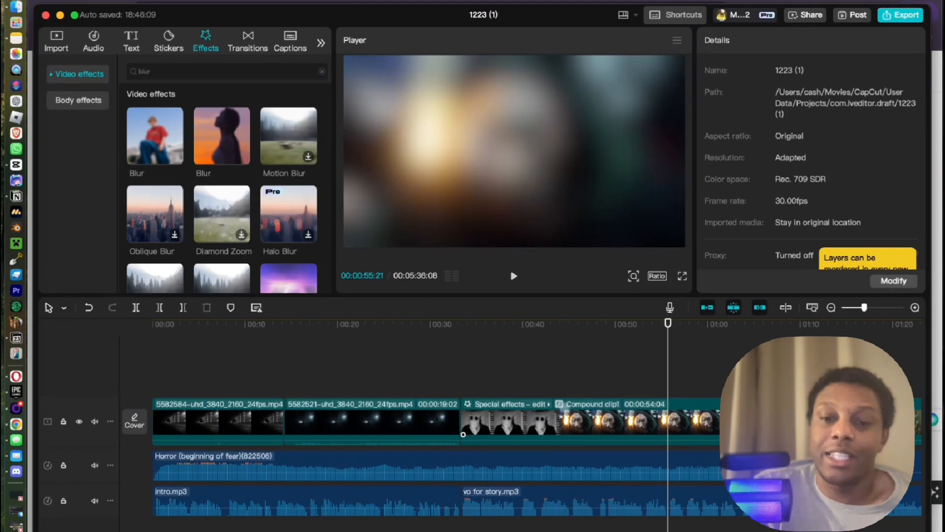
left_click(566, 415)
right_click(568, 416)
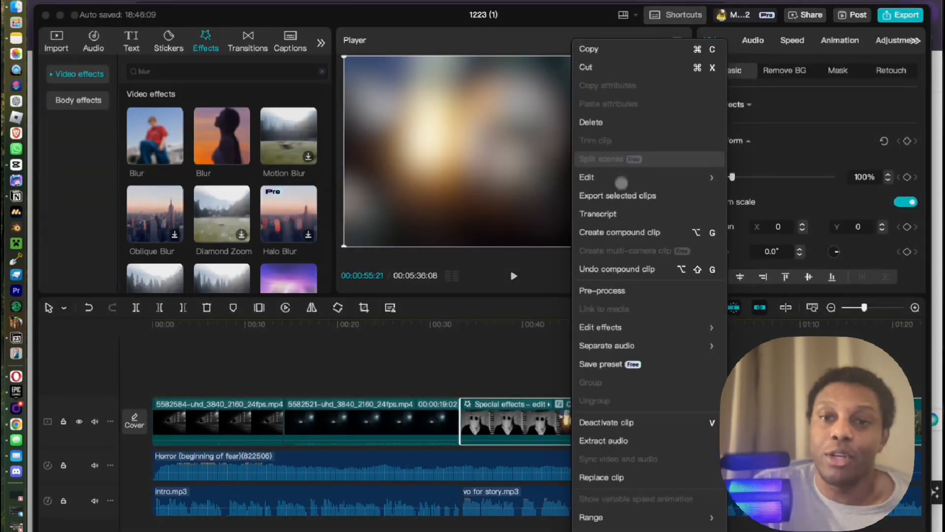
left_click(603, 49)
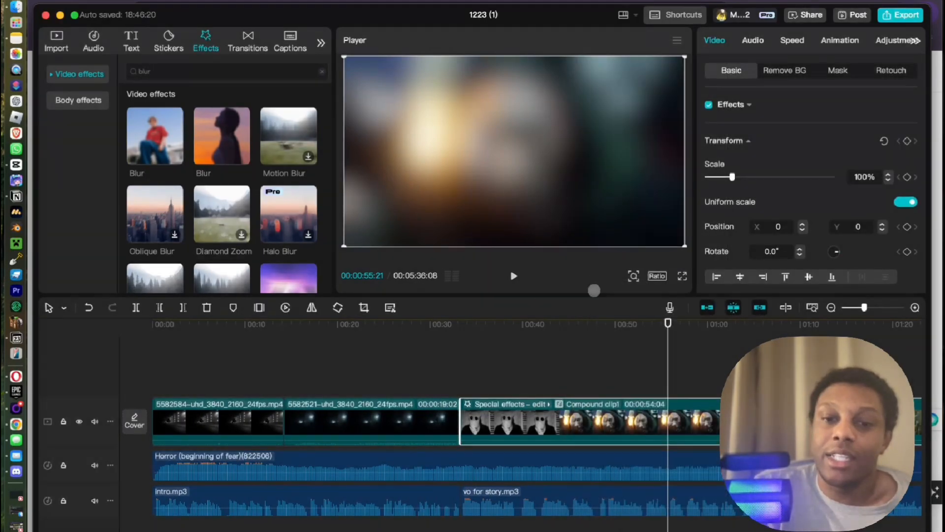
scroll(579, 374, "right", 10)
left_click(378, 368)
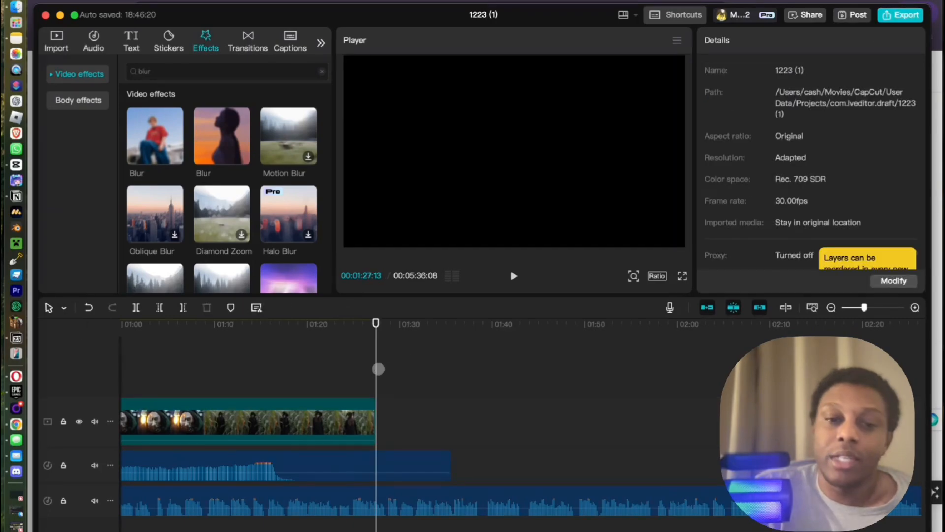
key("super+v")
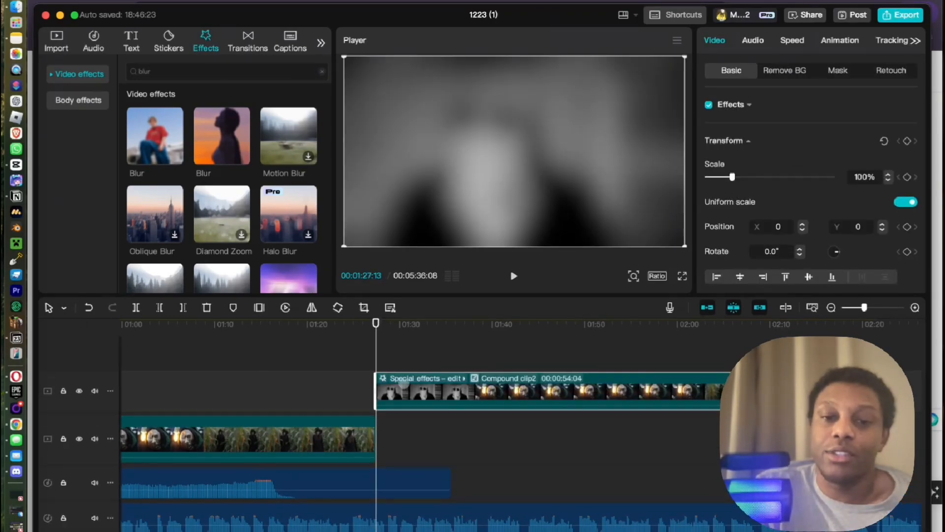
left_click_drag(435, 392, 440, 441)
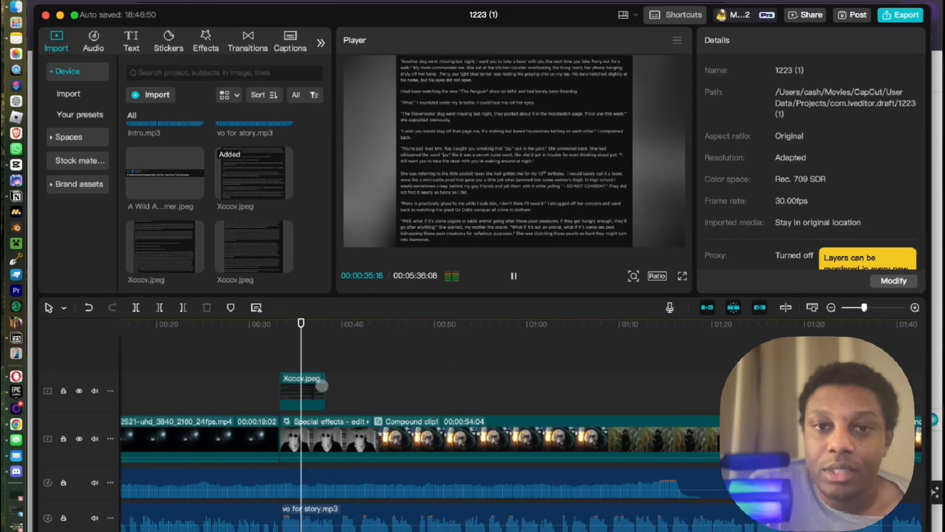
Extend the Xcccv.jpeg story screenshot above the compound clip to a duration of 00:00:48:11.
left_click(315, 389)
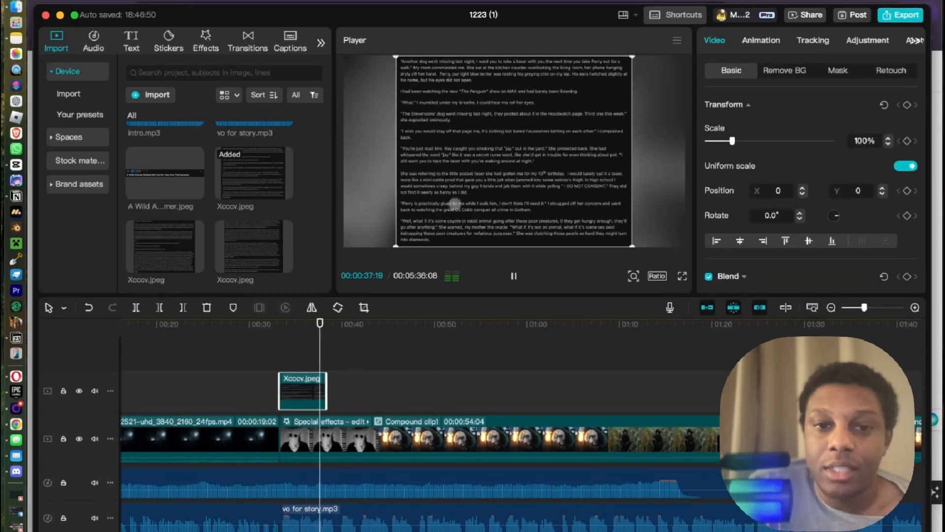
left_click(401, 246)
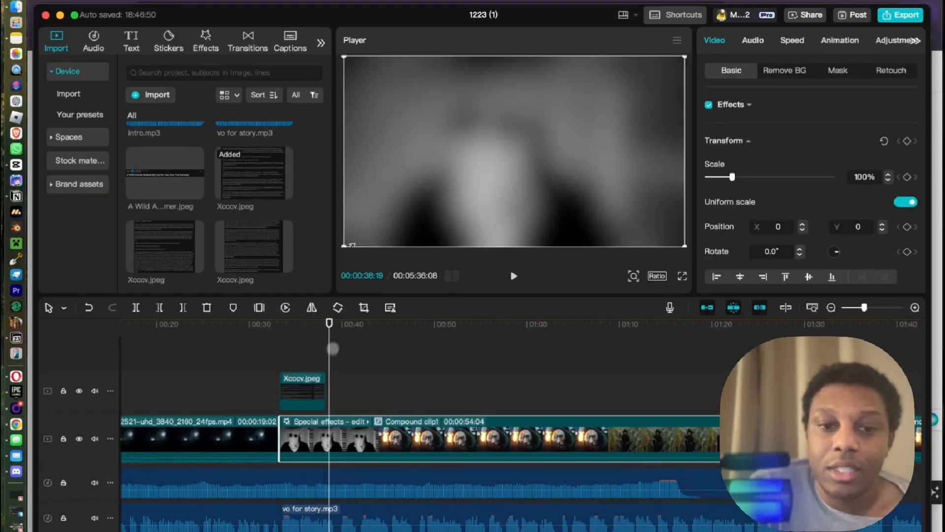
left_click_drag(326, 379, 553, 392)
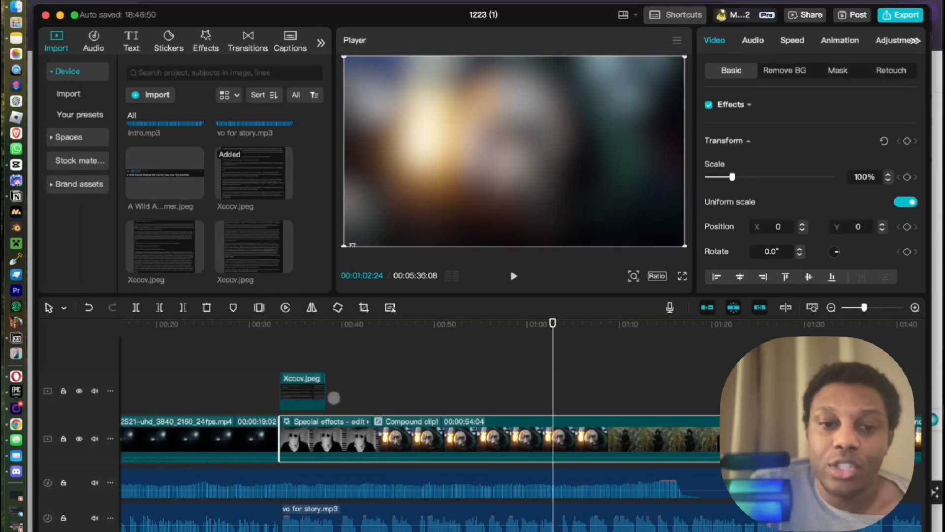
left_click_drag(325, 392, 727, 391)
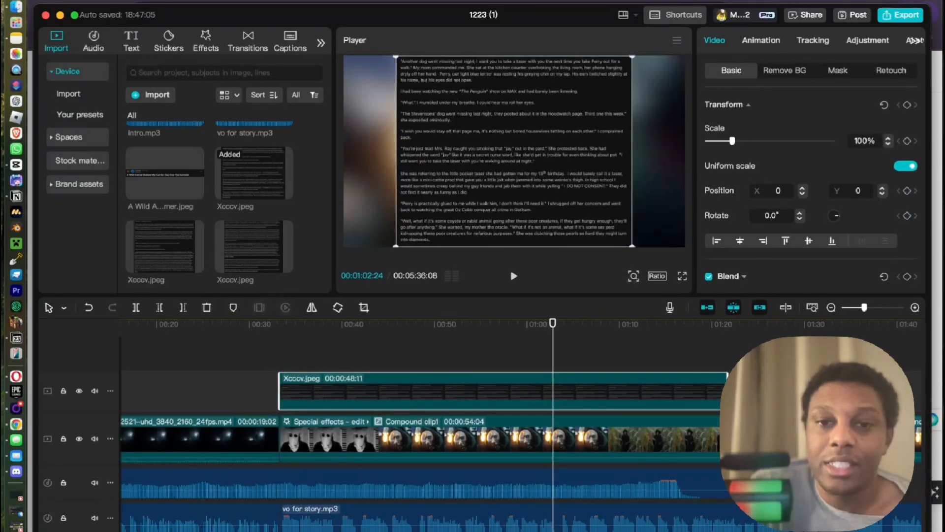
Try the Unfold in-animation on the story screenshot with its duration set to 48.4 s.
left_click(475, 360)
left_click(471, 390)
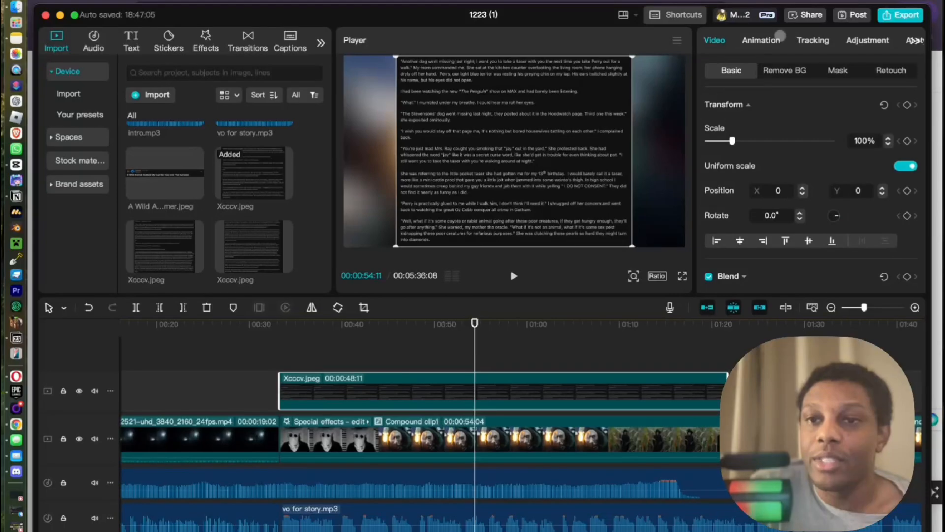
left_click(760, 40)
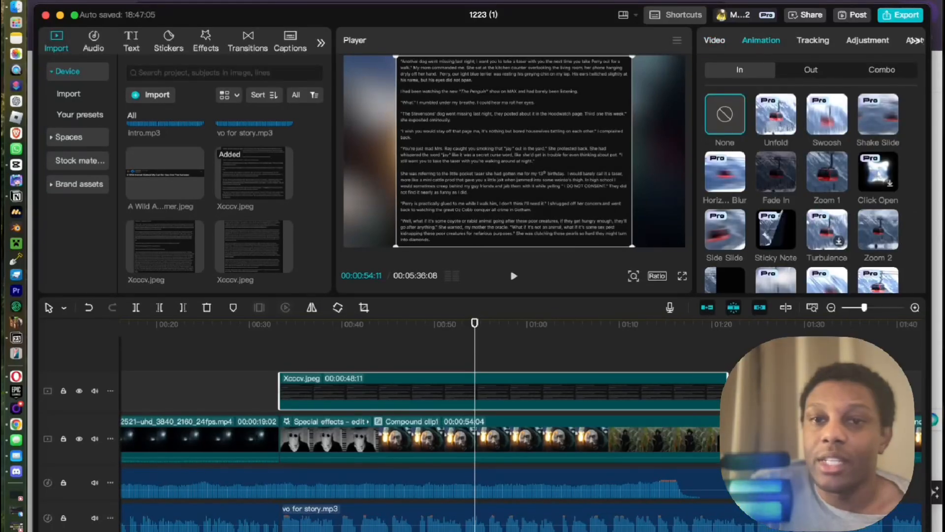
left_click(776, 114)
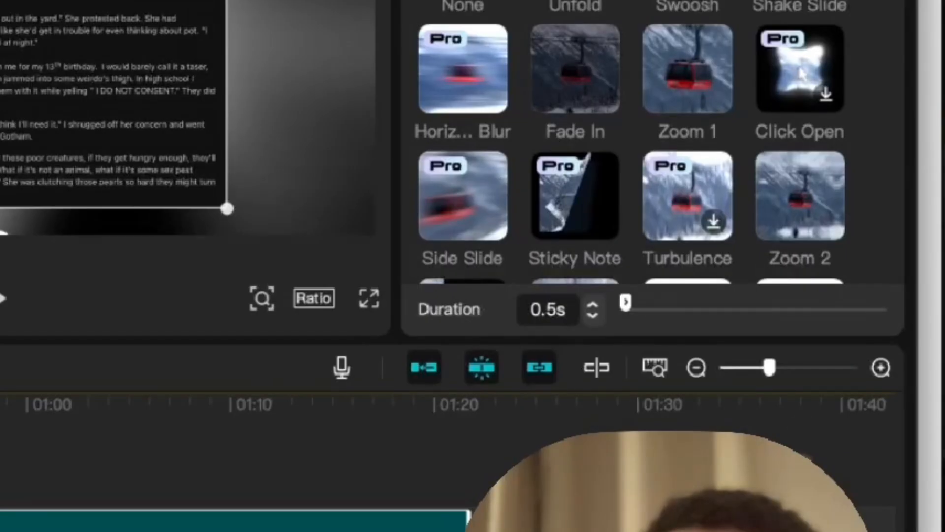
left_click_drag(625, 303, 886, 303)
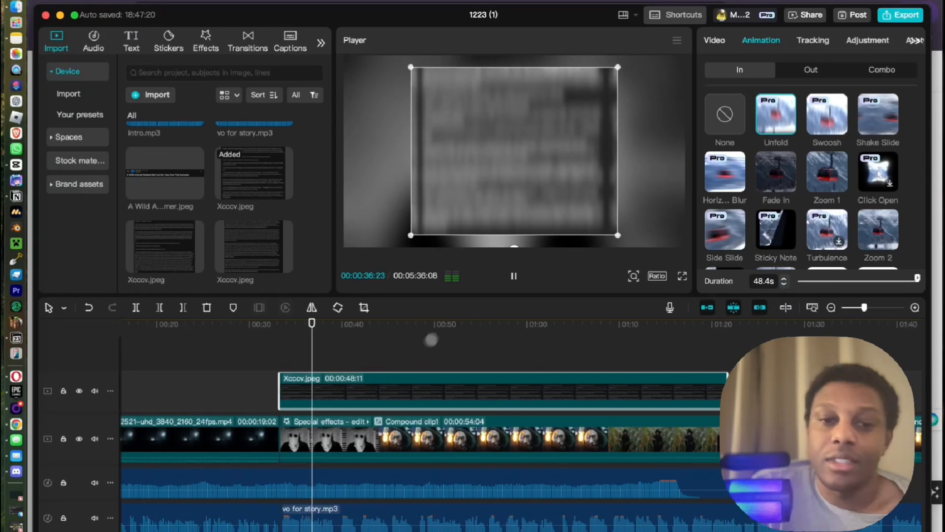
left_click(514, 278)
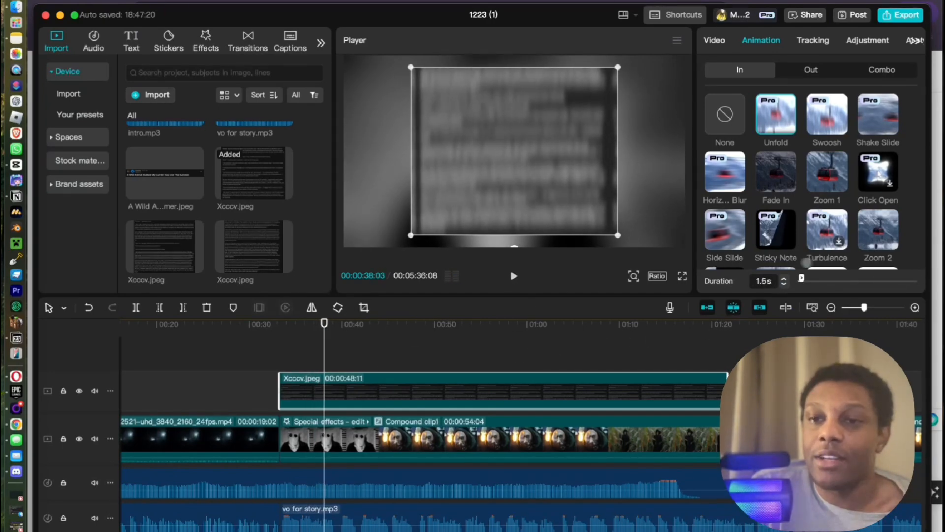
Apply the Shake 1 in-animation to the story screenshot with a duration of 47.5 s.
scroll(805, 236, "down", 5)
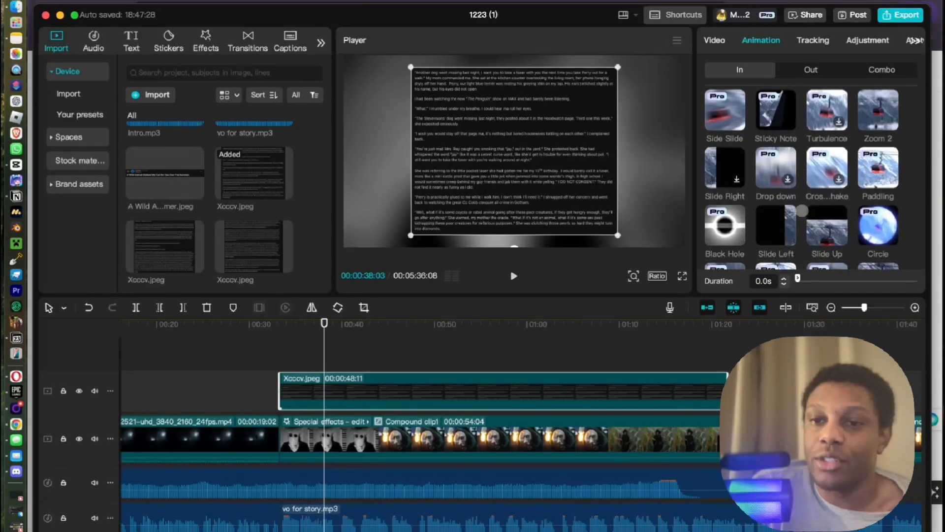
scroll(788, 217, "down", 5)
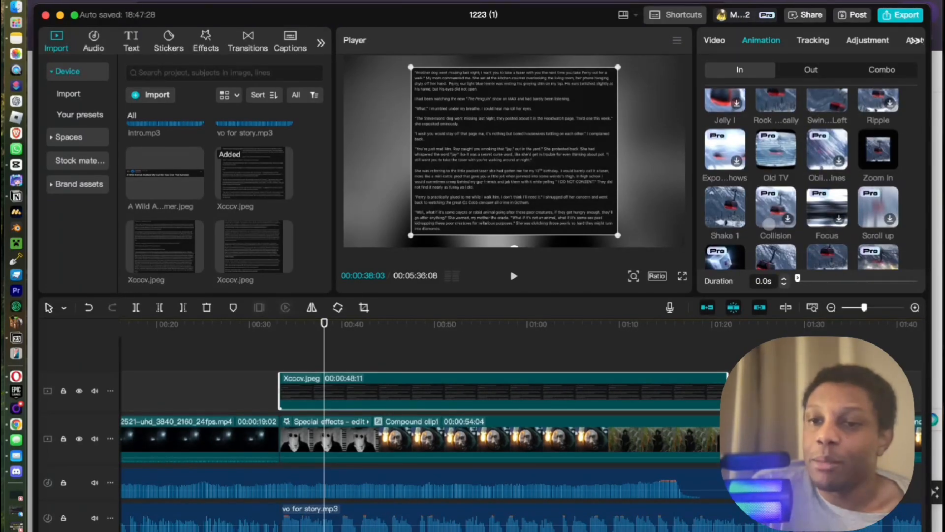
left_click(723, 206)
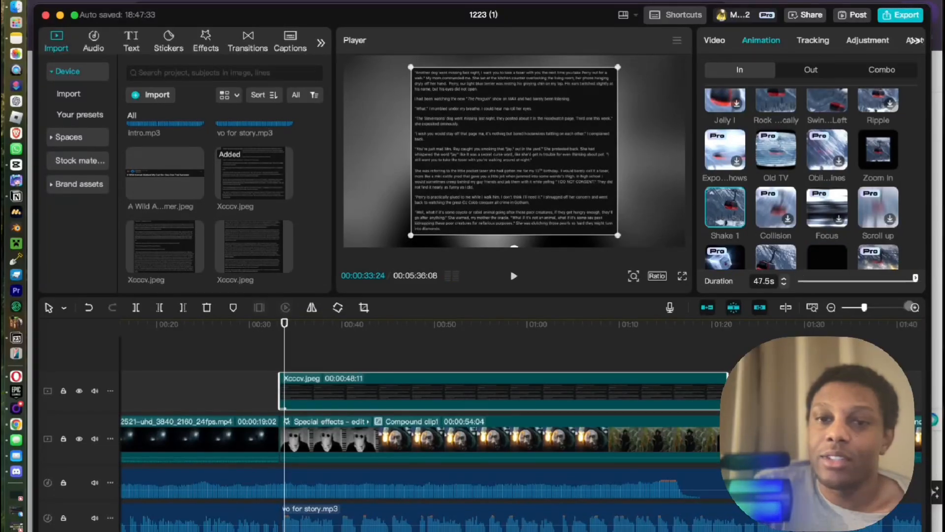
Play back the story section from the start of the screenshot to check its animation against the blurred footage and voiceover.
left_click(280, 349)
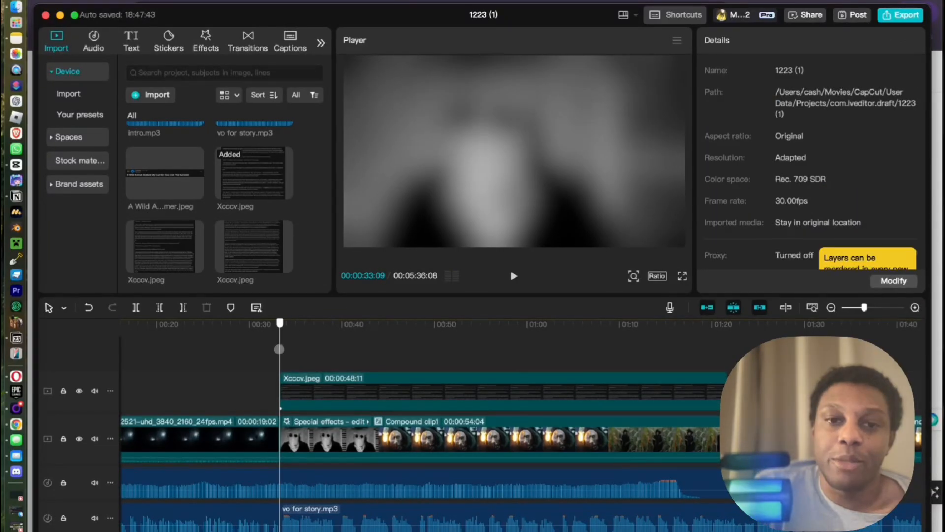
left_click(277, 347)
left_click(513, 275)
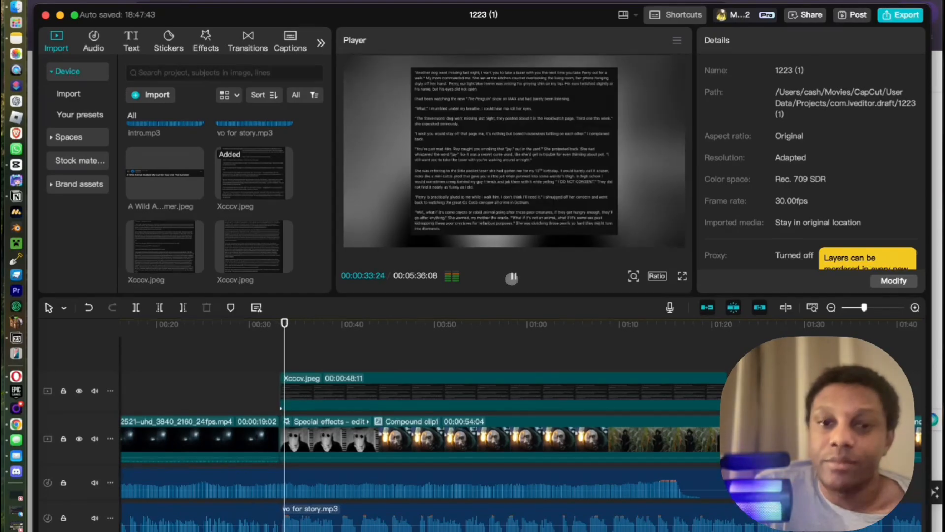
left_click(418, 330)
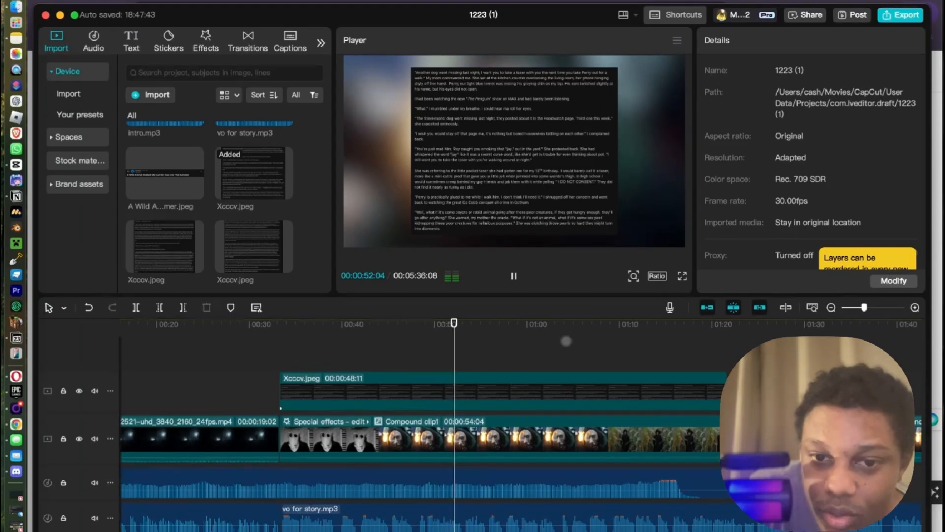
left_click(566, 341)
left_click(513, 278)
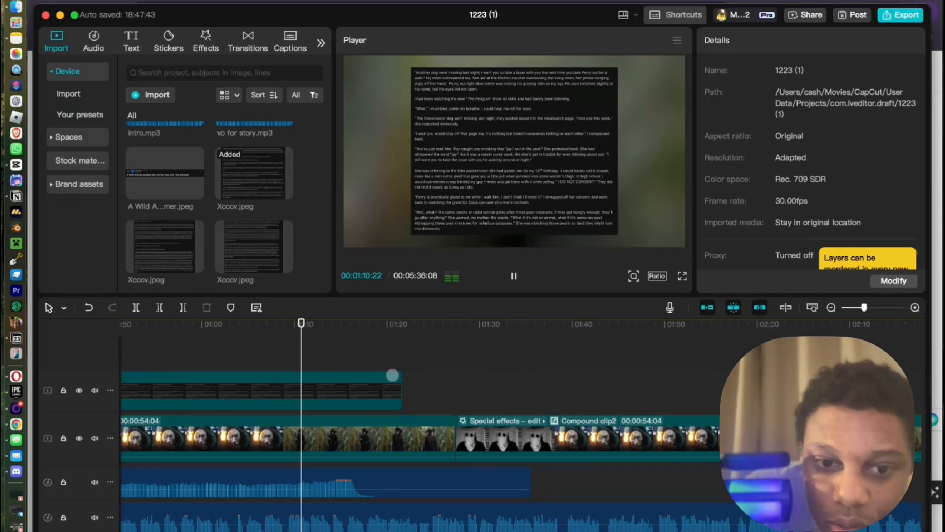
left_click(396, 382)
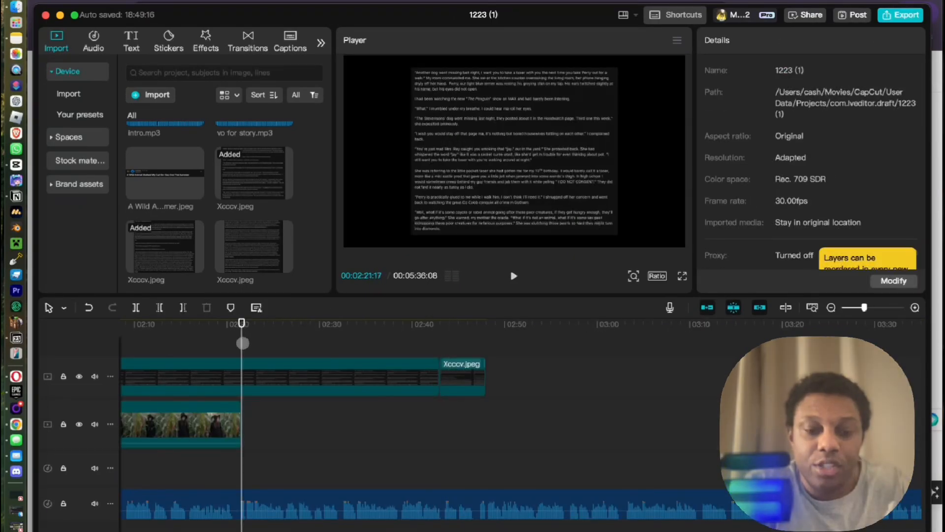
Paste another copy of the blurred compound clip at 00:02:21:17 and extend the last story screenshot to 00:00:33:23.
key("super+v")
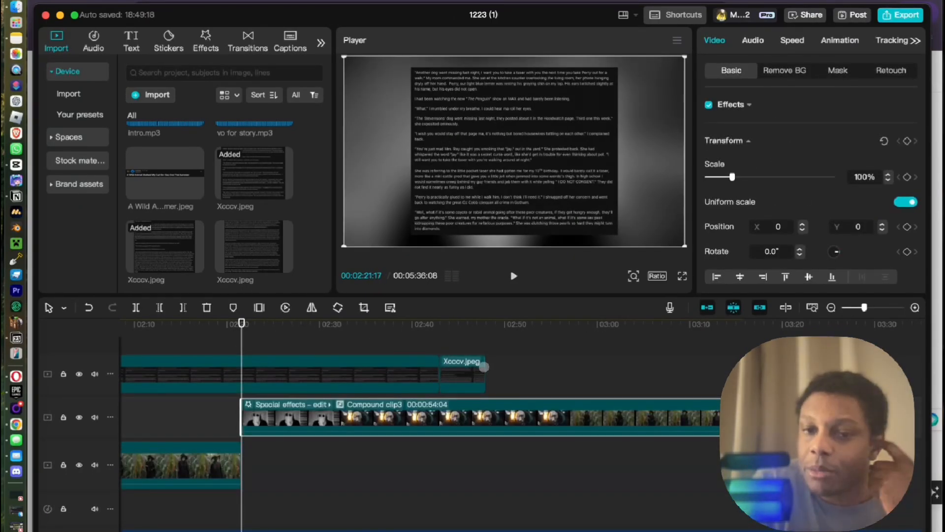
left_click_drag(484, 367, 753, 383)
scroll(753, 383, "right", 9)
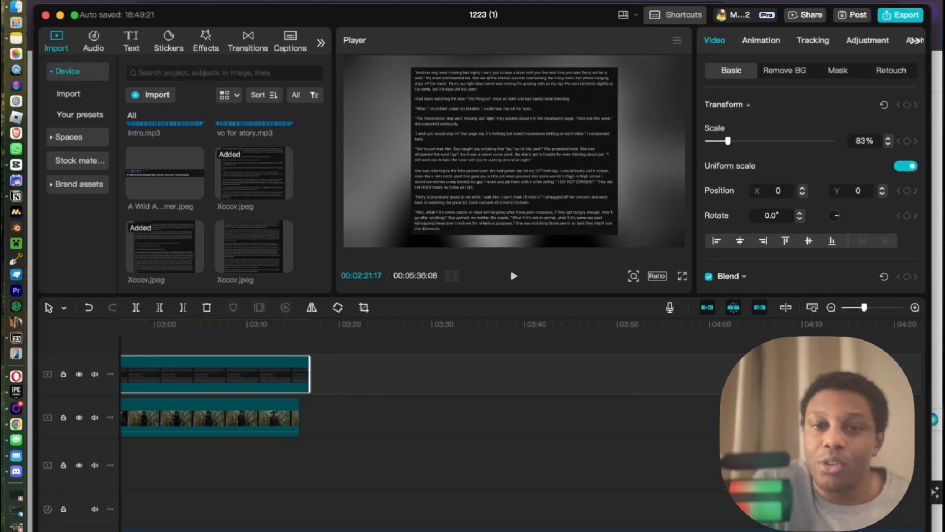
scroll(753, 383, "right", 5)
Look over the timeline from its end back to the opening, checking how the story screenshots line up with the blurred clips.
scroll(513, 378, "left", 13)
left_click(510, 347)
scroll(509, 347, "right", 5)
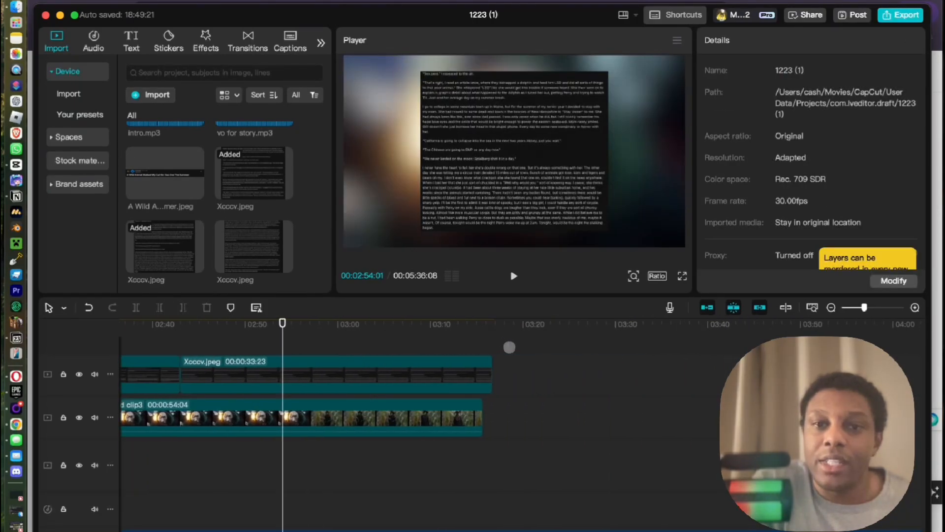
scroll(509, 347, "right", 2)
left_click(509, 346)
left_click(378, 343)
scroll(379, 343, "up", 1)
left_click(445, 379)
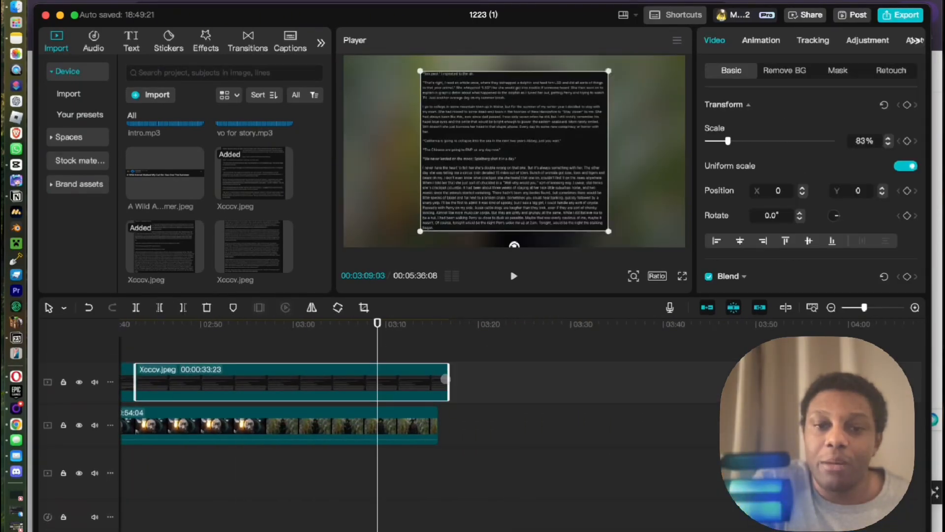
scroll(399, 358, "left", 15)
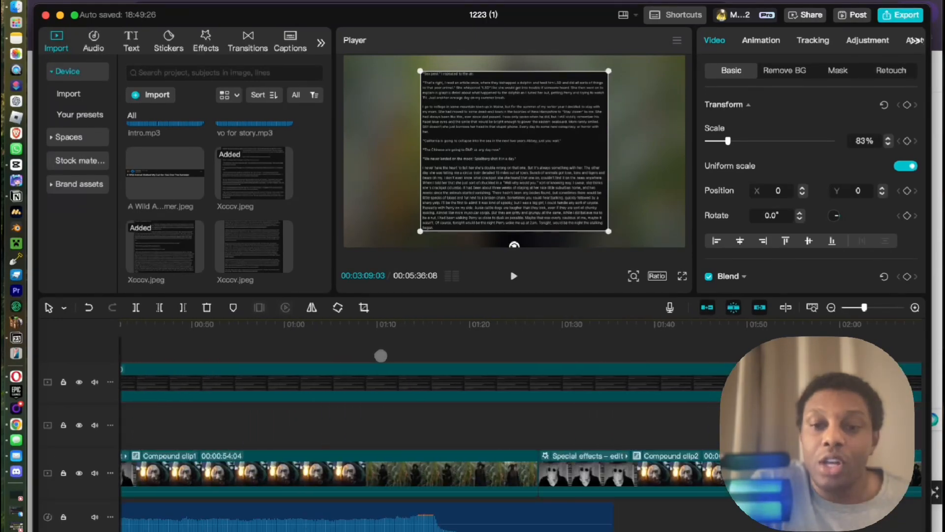
left_click(404, 357)
scroll(404, 357, "left", 5)
scroll(404, 357, "right", 10)
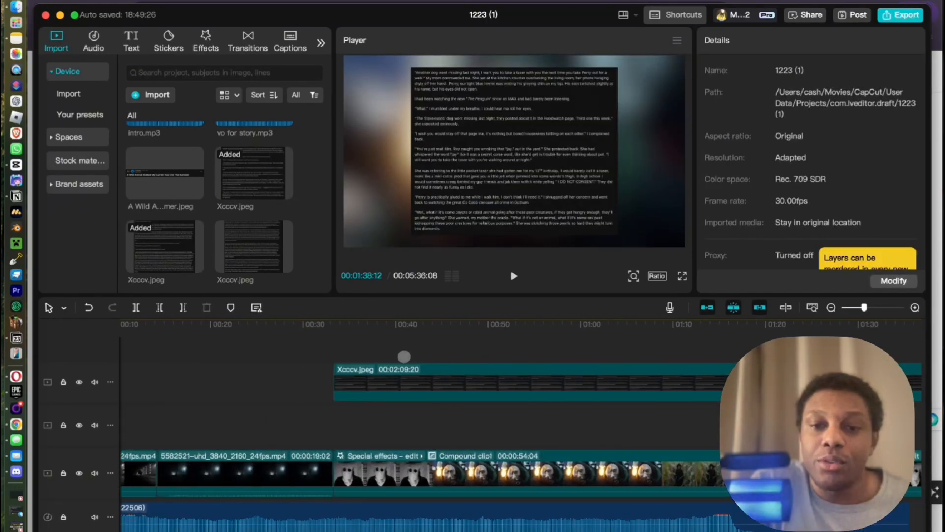
Play the story section from about 00:01:16 and split the story screenshot at 00:01:17:28.
left_click(359, 345)
left_click_drag(360, 345, 465, 347)
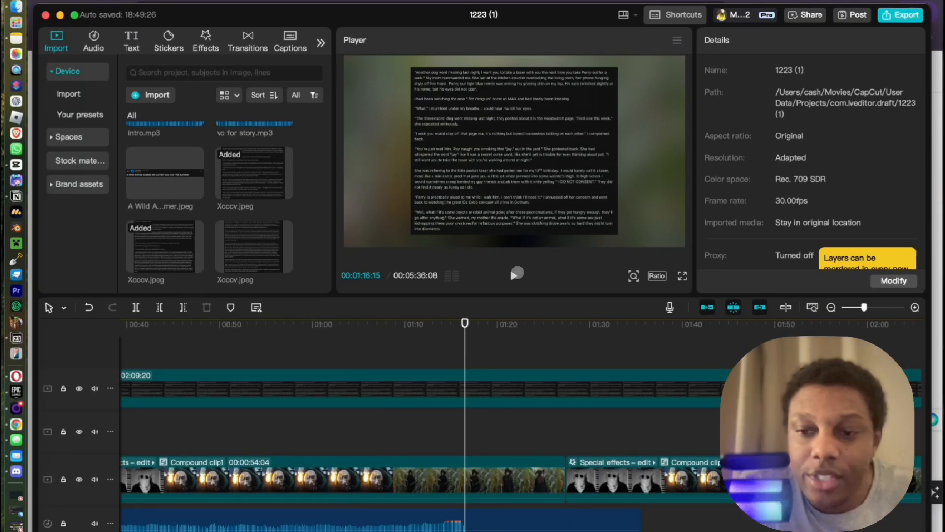
left_click(514, 275)
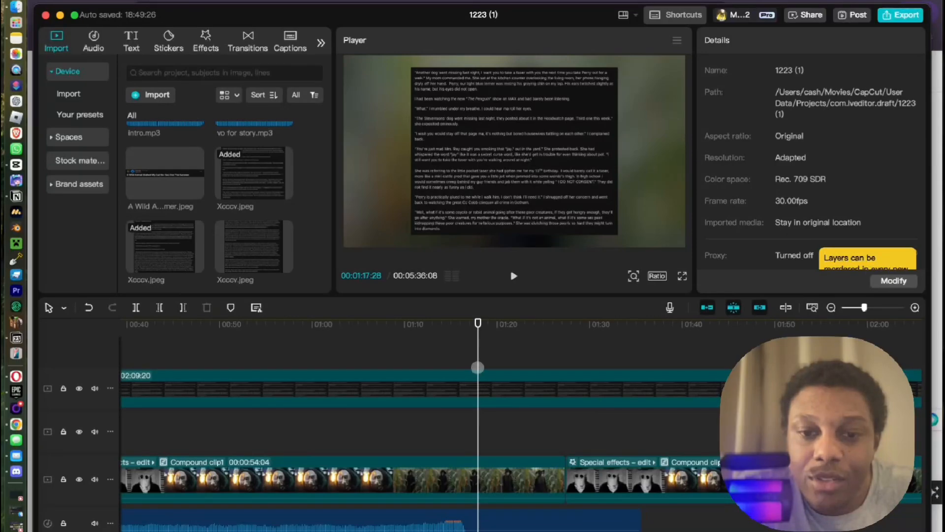
left_click(477, 378)
key("super+b")
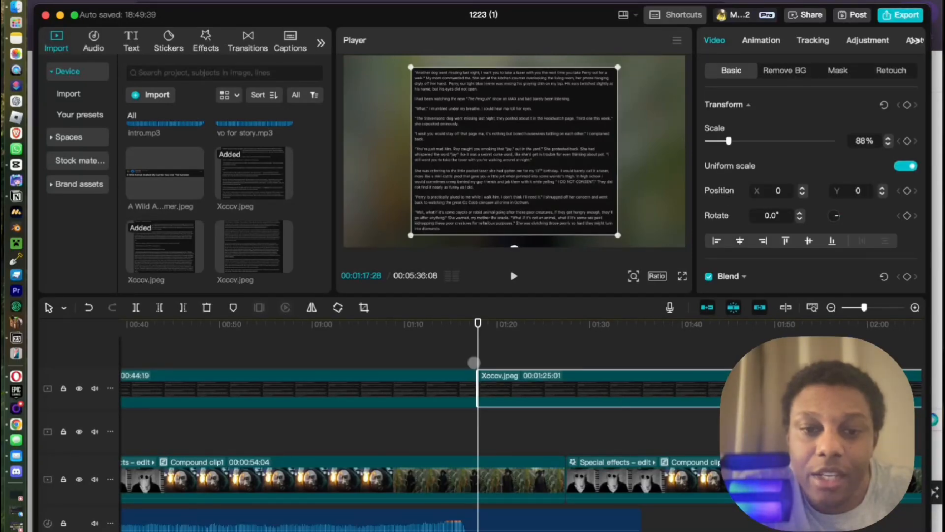
Play back the earlier narration and split the story screenshot again at about 00:01:09:15, where the Stevensons line begins.
left_click(445, 339)
left_click(312, 340)
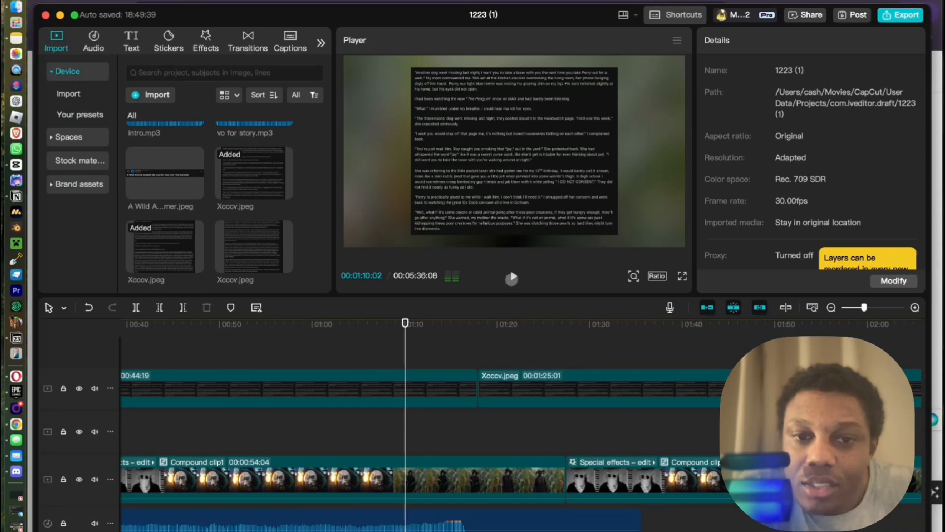
left_click(512, 277)
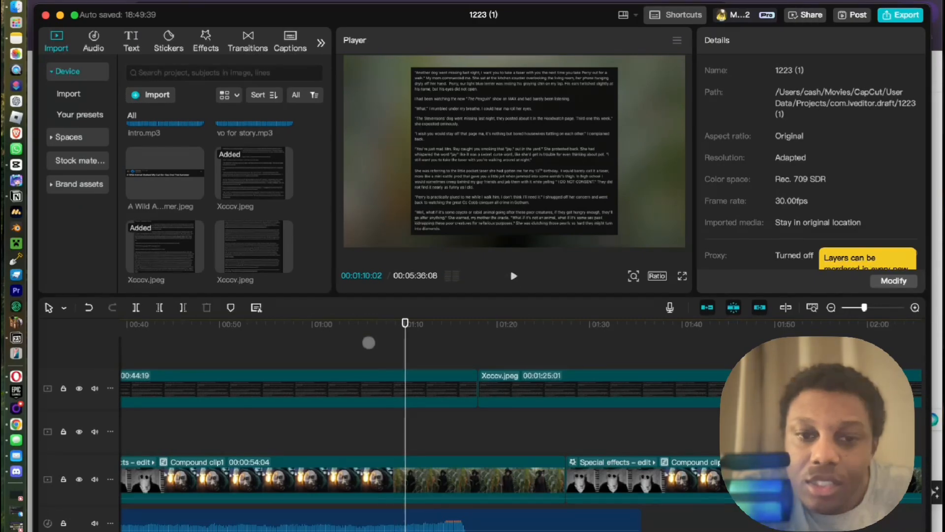
left_click(399, 379)
key("super+b")
Crop the short middle segment of the story screenshot to the line "The Stevensons' dog went missing last night" through "she exposited ominously.".
left_click(434, 325)
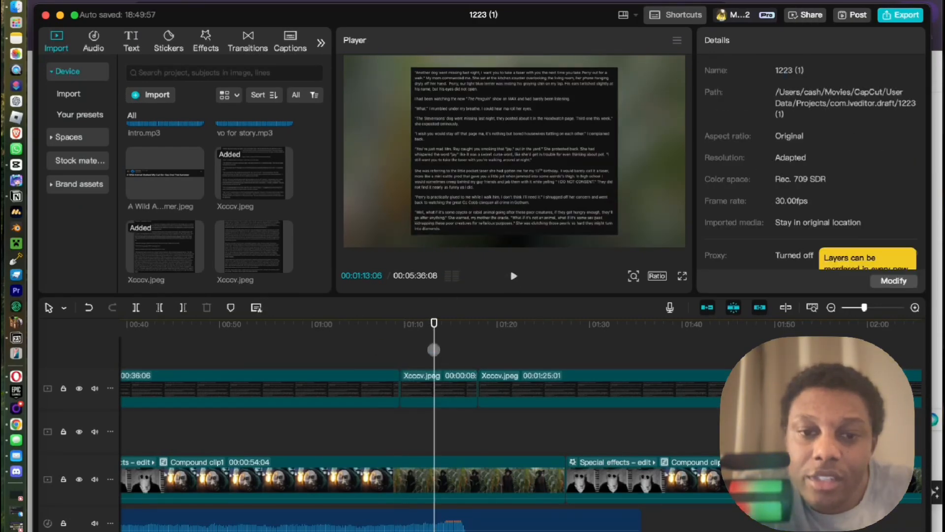
left_click(434, 387)
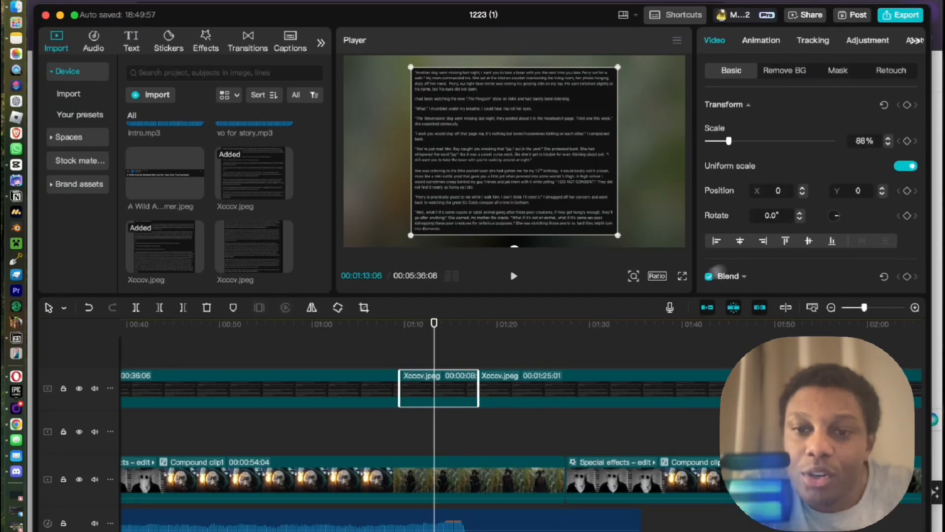
left_click(364, 308)
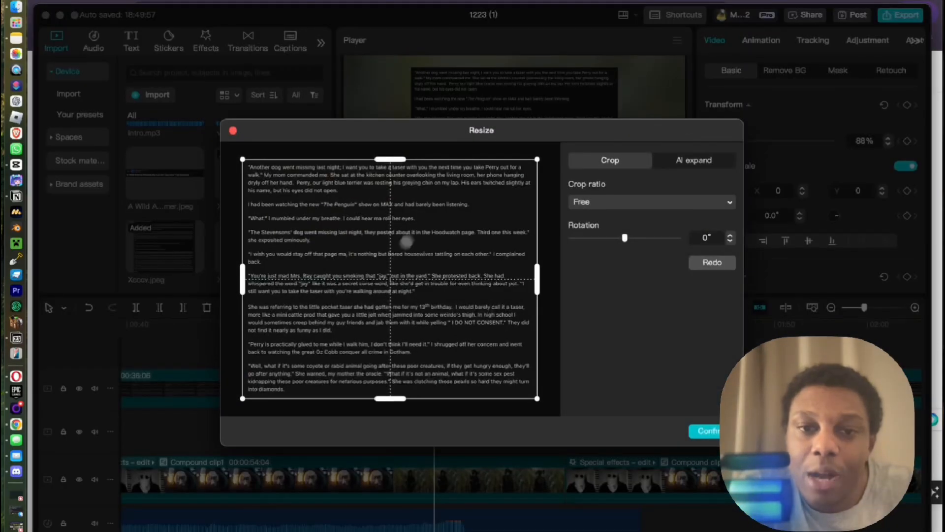
left_click_drag(388, 164, 398, 224)
left_click_drag(399, 395, 388, 243)
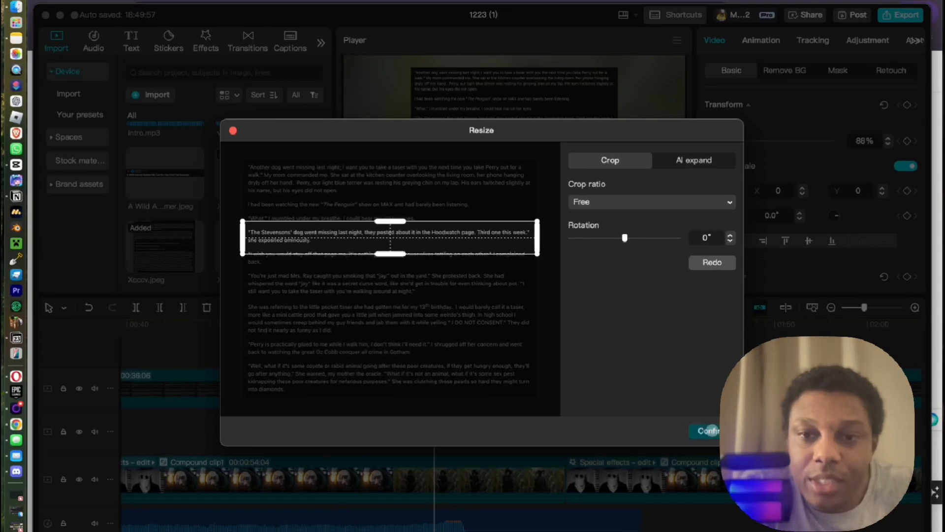
left_click(712, 430)
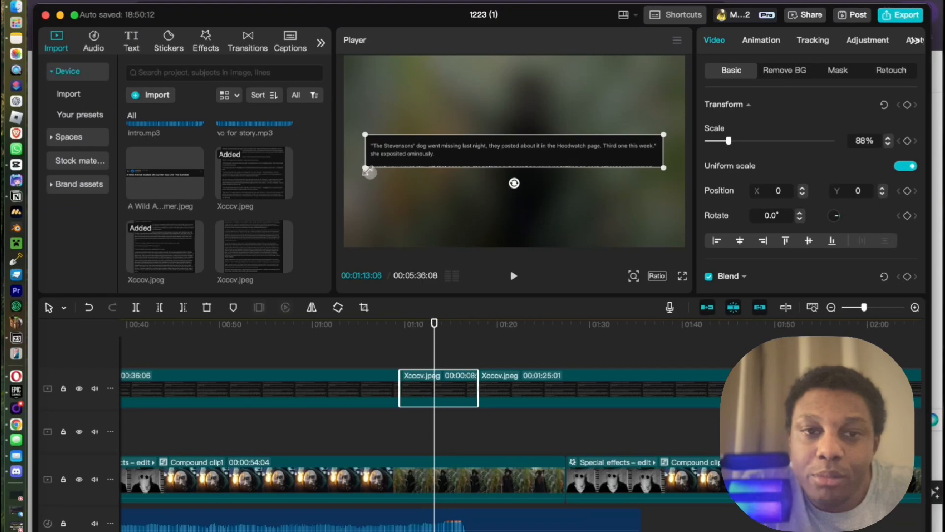
Enlarge the cropped story line to 93% scale and play it back from the start of its segment.
left_click_drag(365, 168, 349, 170)
left_click(400, 325)
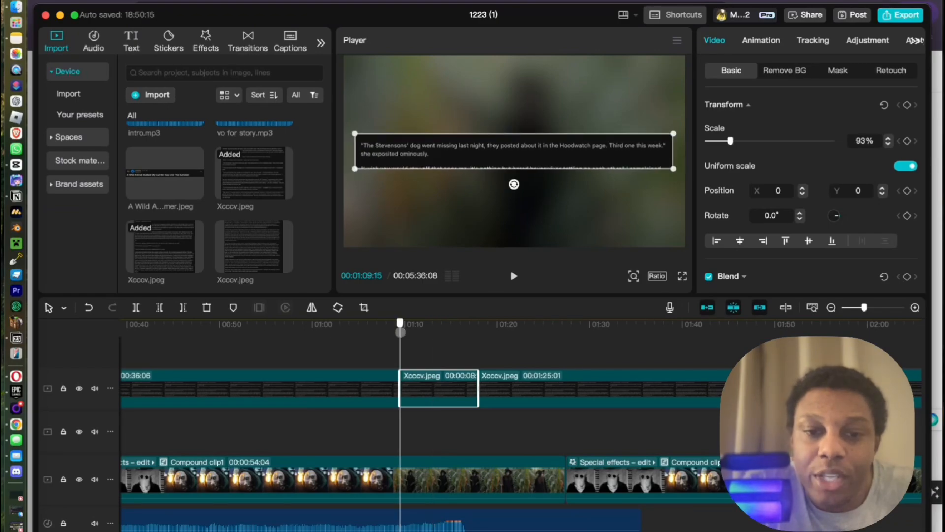
left_click(515, 276)
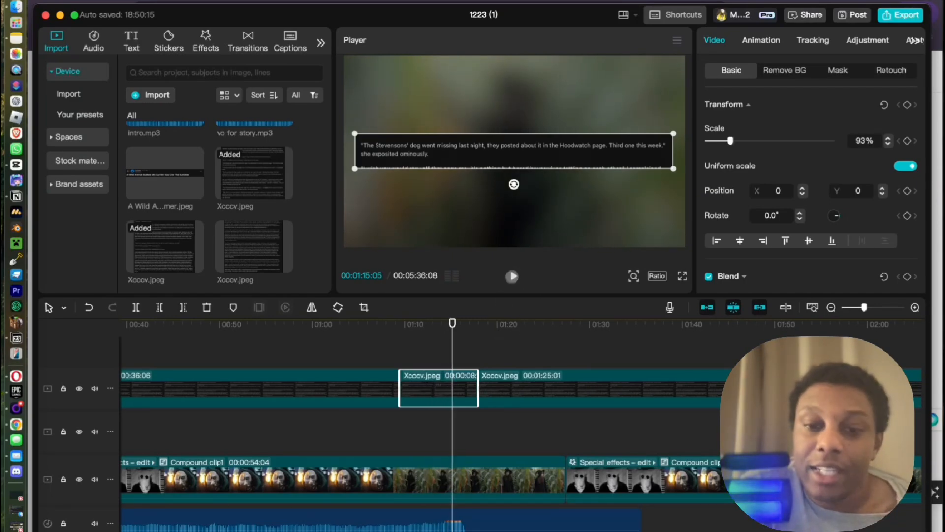
Set the horror background music's volume to -12.1 dB and return the playhead to 00:00:00:00.
scroll(458, 514, "left", 10)
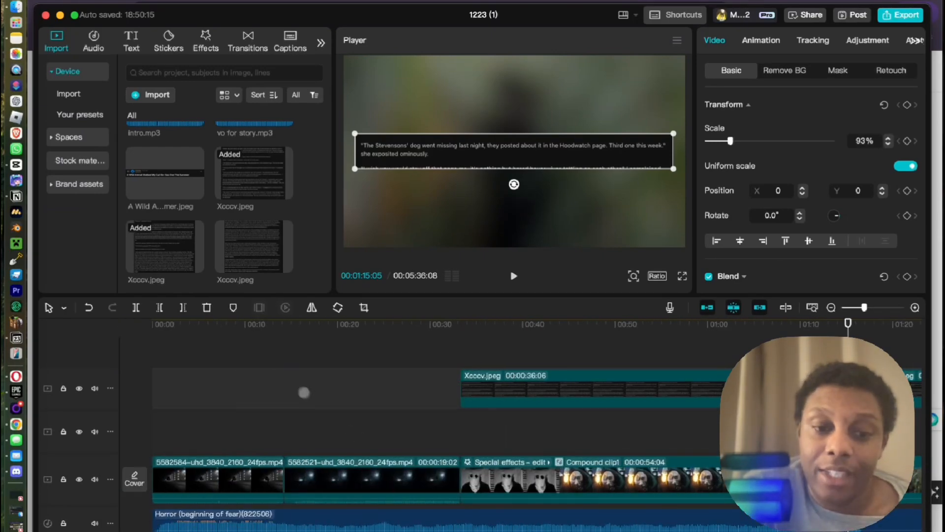
left_click(293, 389)
scroll(294, 418, "down", 3)
left_click_drag(296, 470, 318, 473)
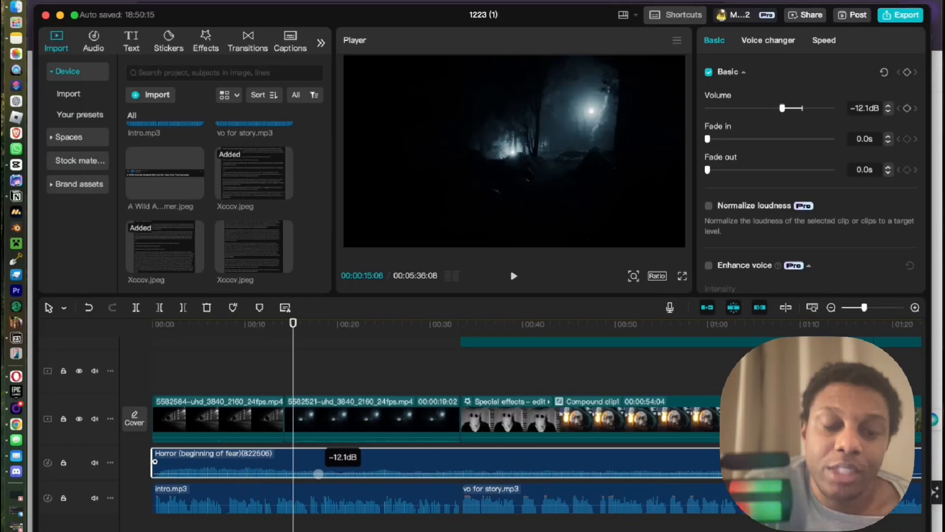
left_click(179, 347)
left_click_drag(169, 342, 137, 327)
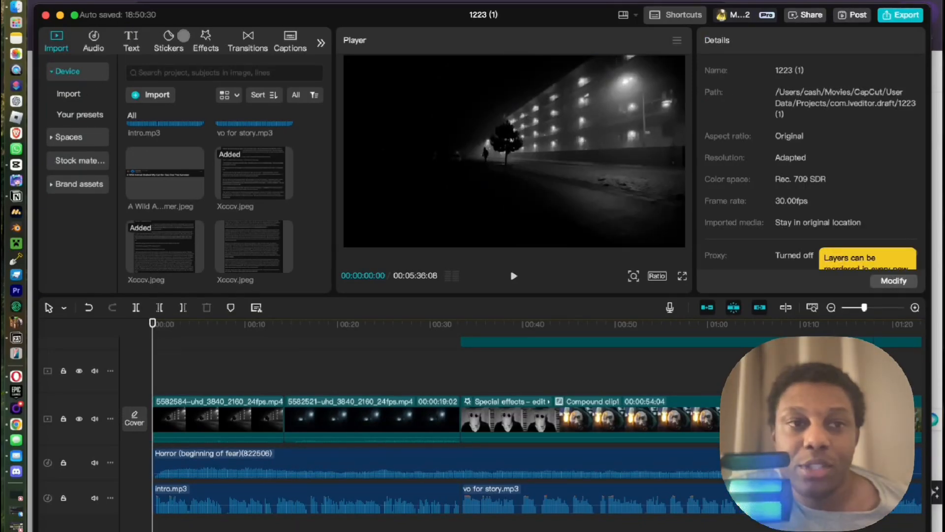
Open the AI packaging options for automatically generating captions and sound effects.
left_click(100, 42)
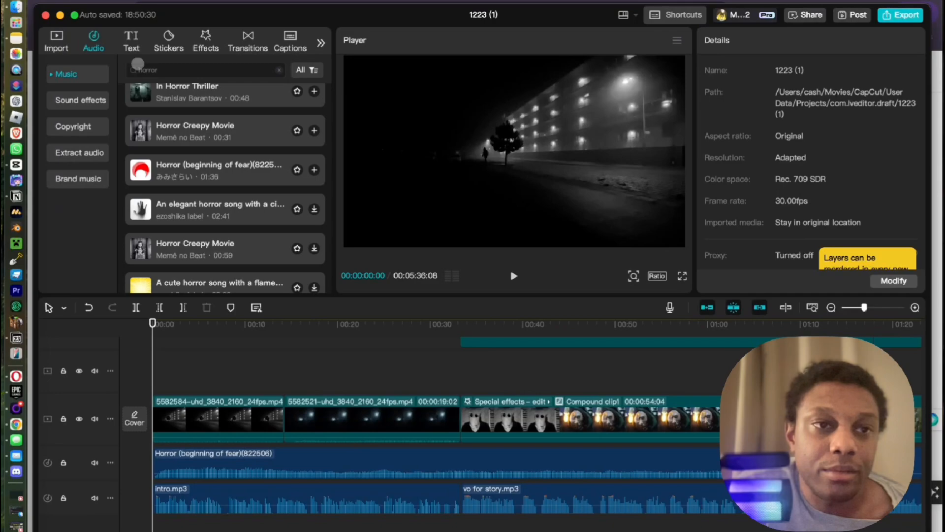
left_click(127, 42)
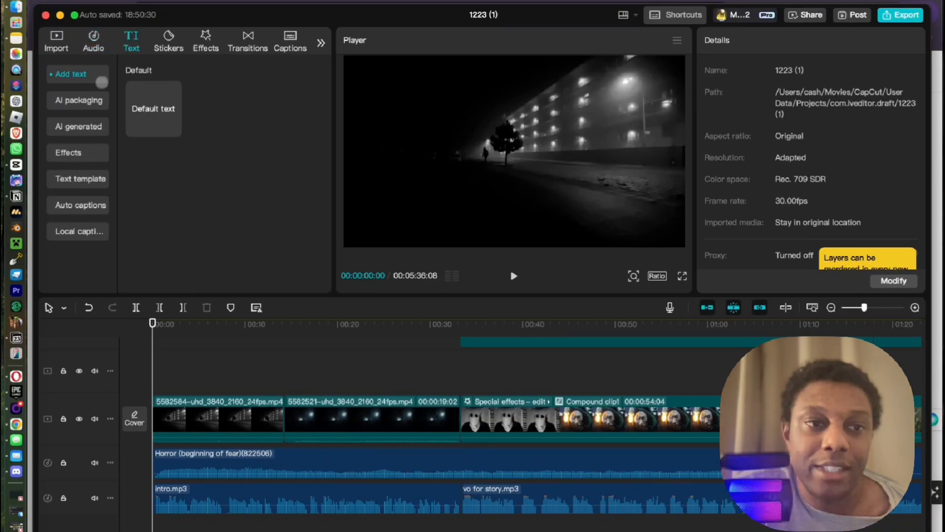
left_click(92, 102)
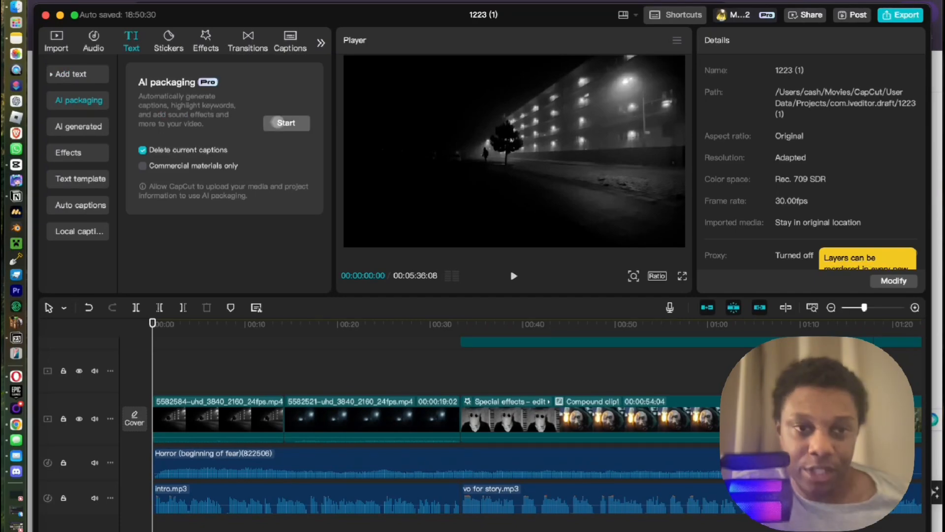